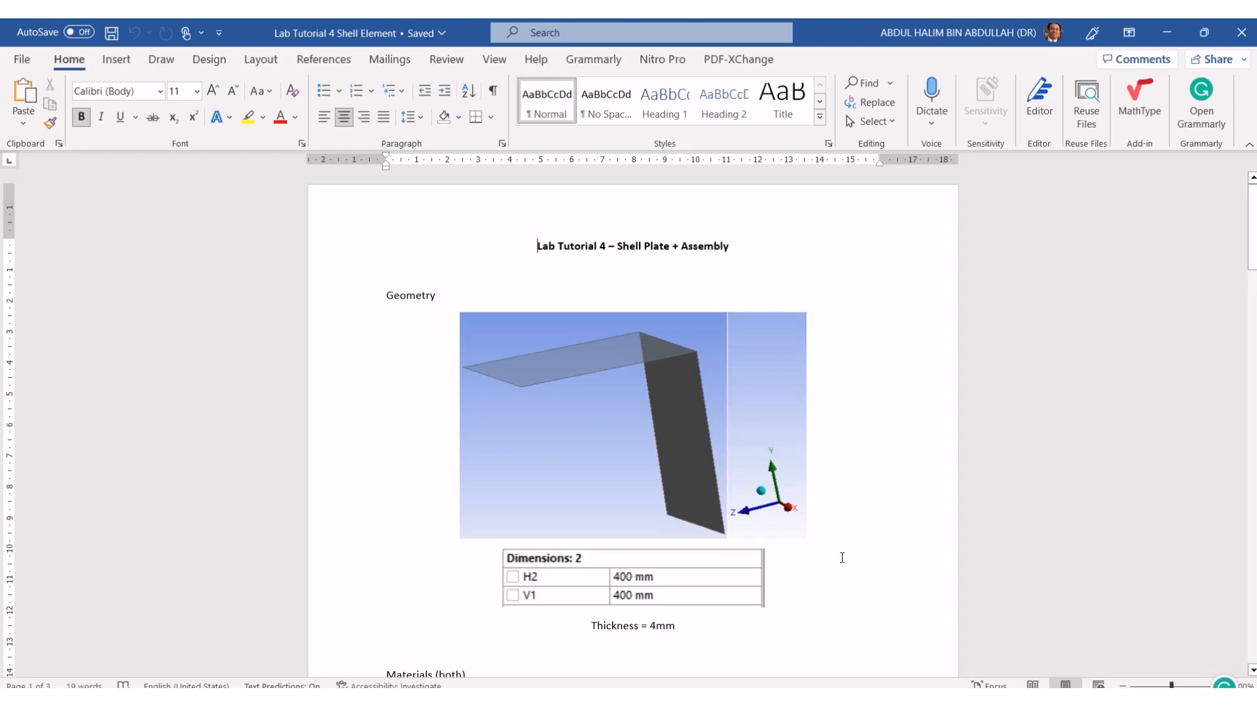
- Review the lab tutorial document's geometry, materials, connection, mesh, and loading and boundary conditions sections
scroll(841, 557, "down", 1)
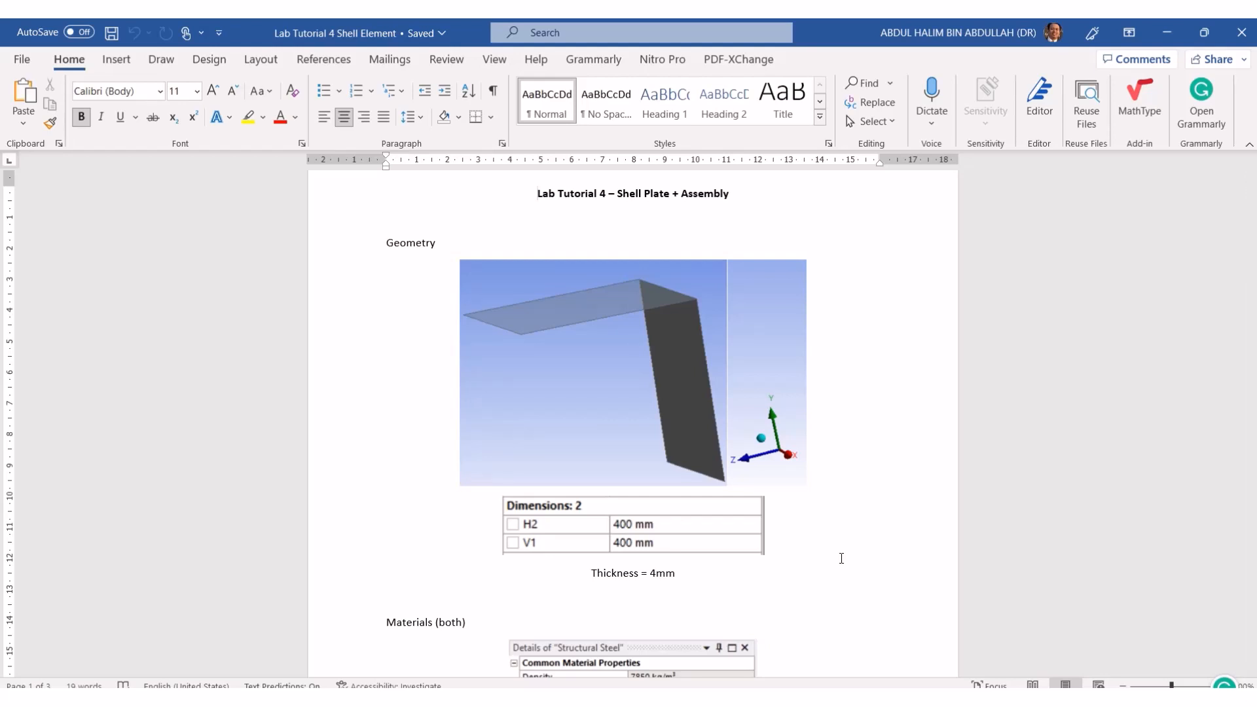
scroll(841, 557, "down", 3)
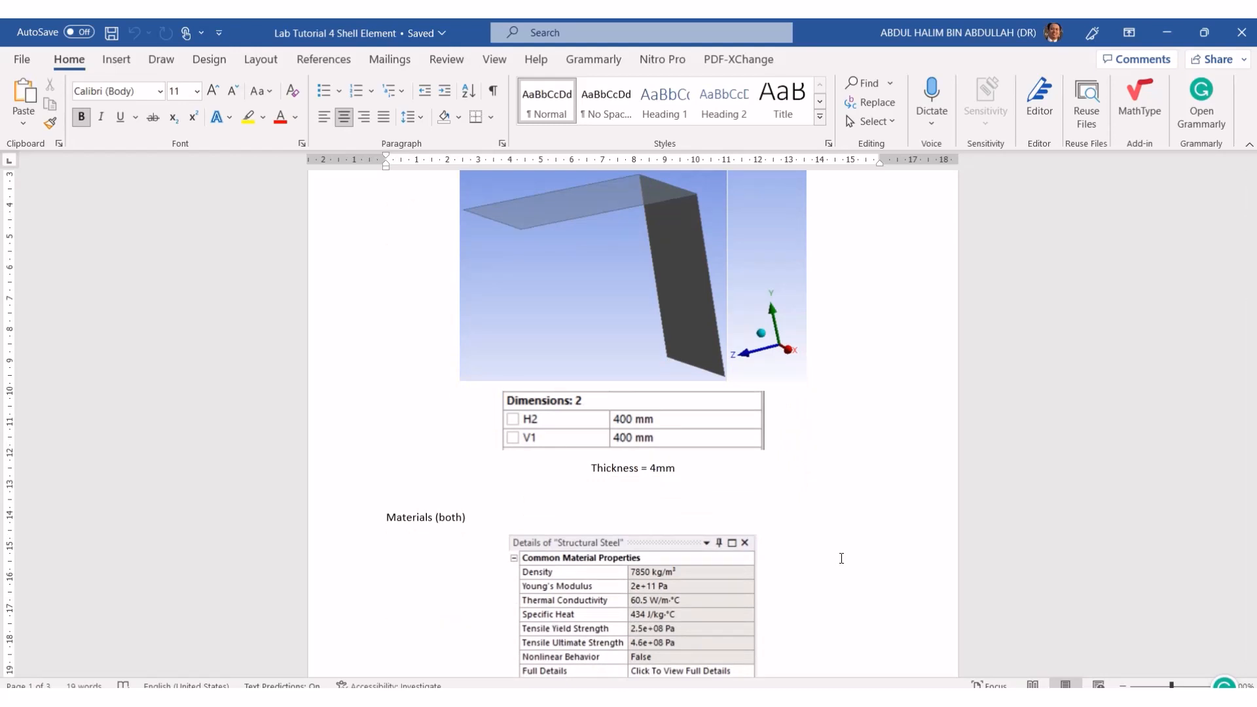
scroll(841, 558, "down", 2)
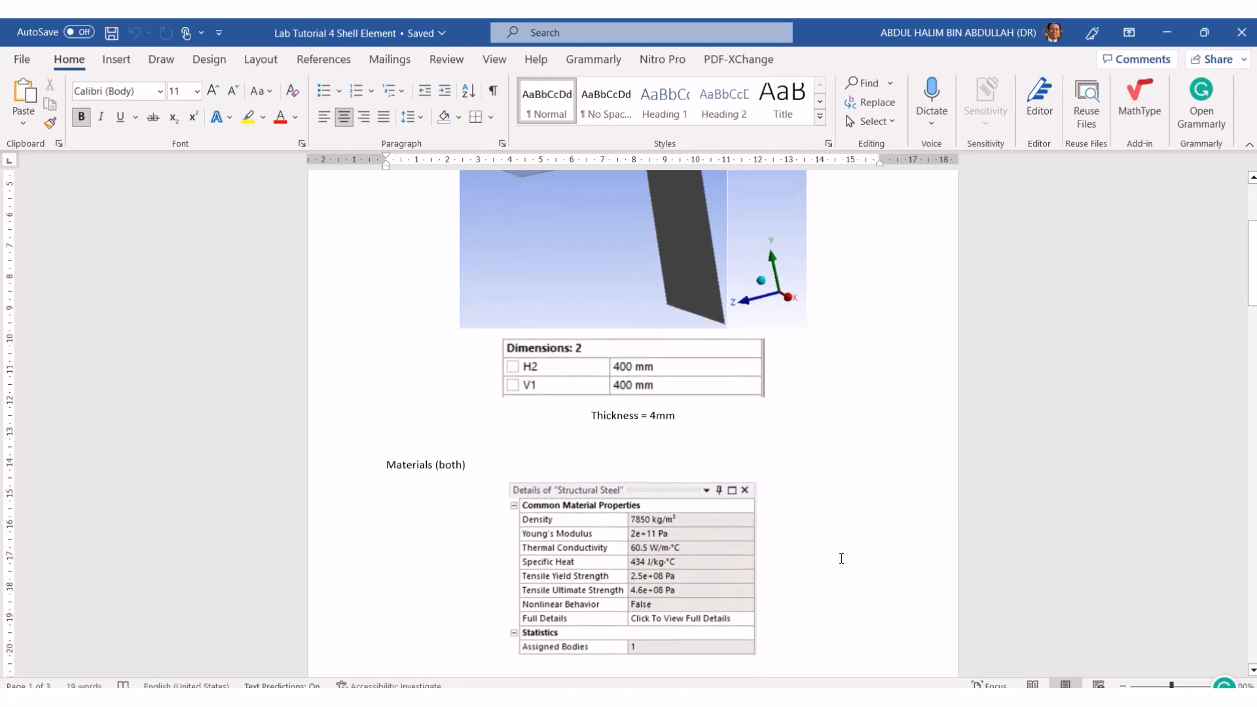
scroll(841, 558, "down", 10)
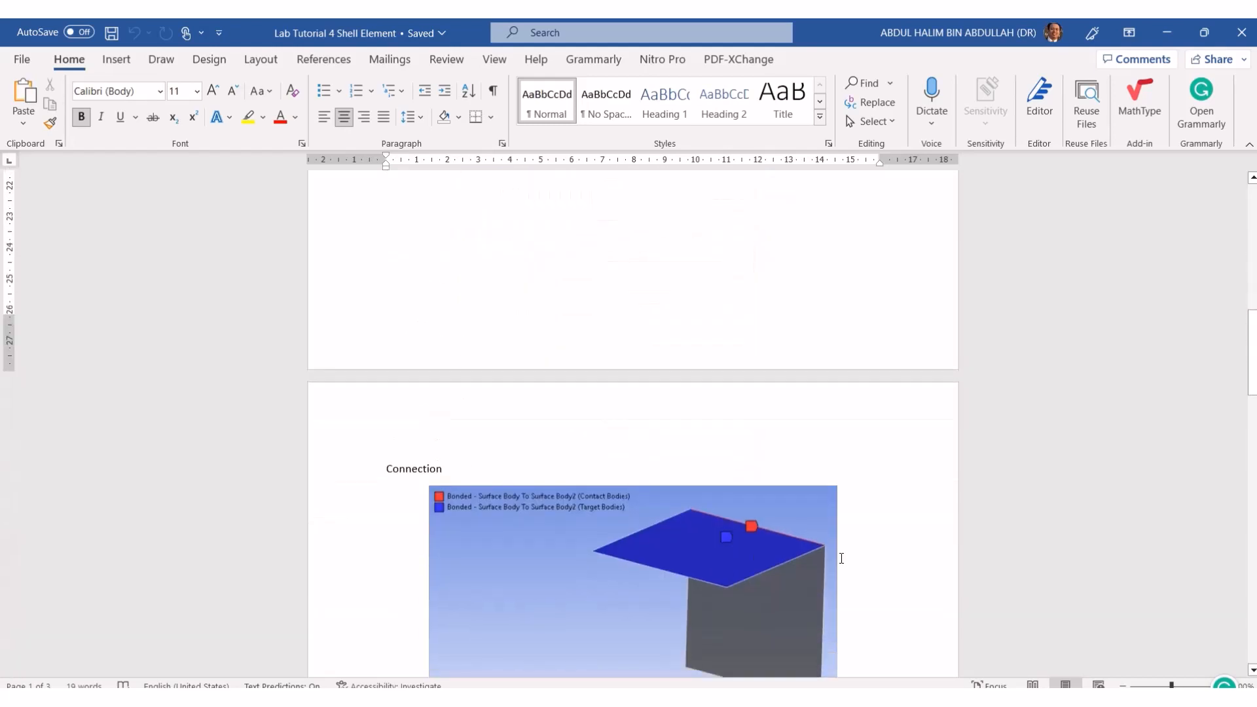
scroll(841, 557, "down", 2)
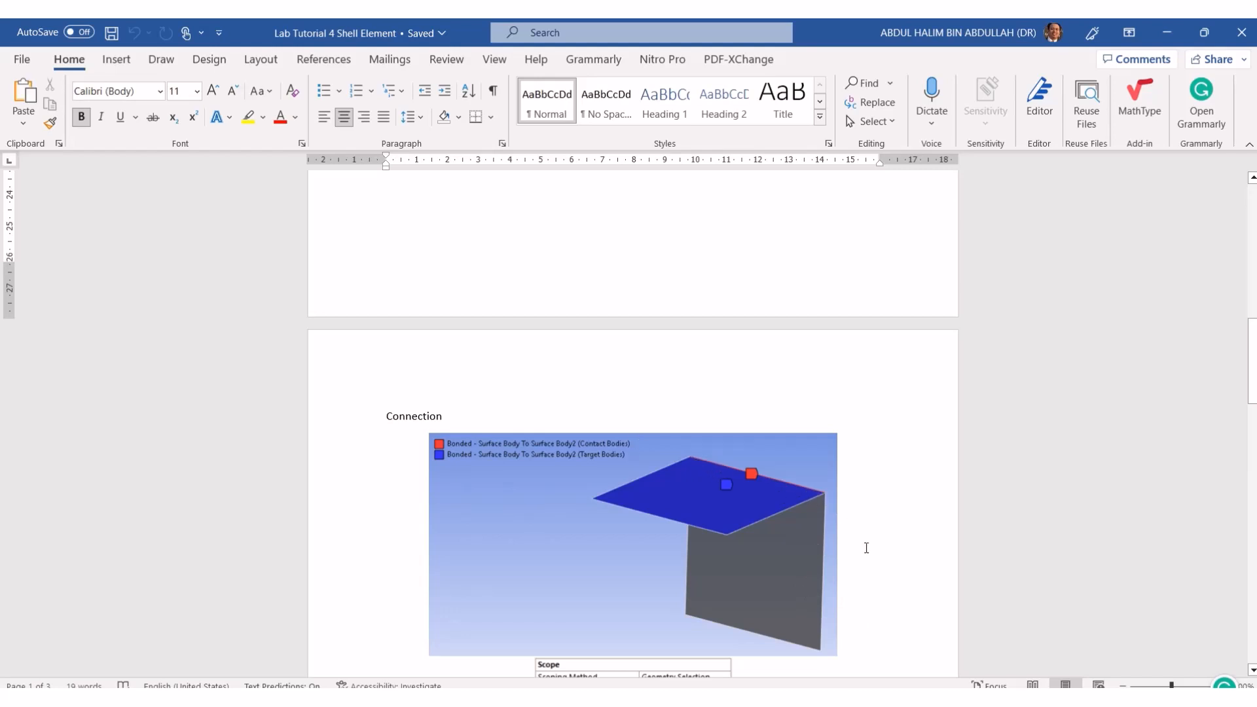
scroll(810, 603, "down", 5)
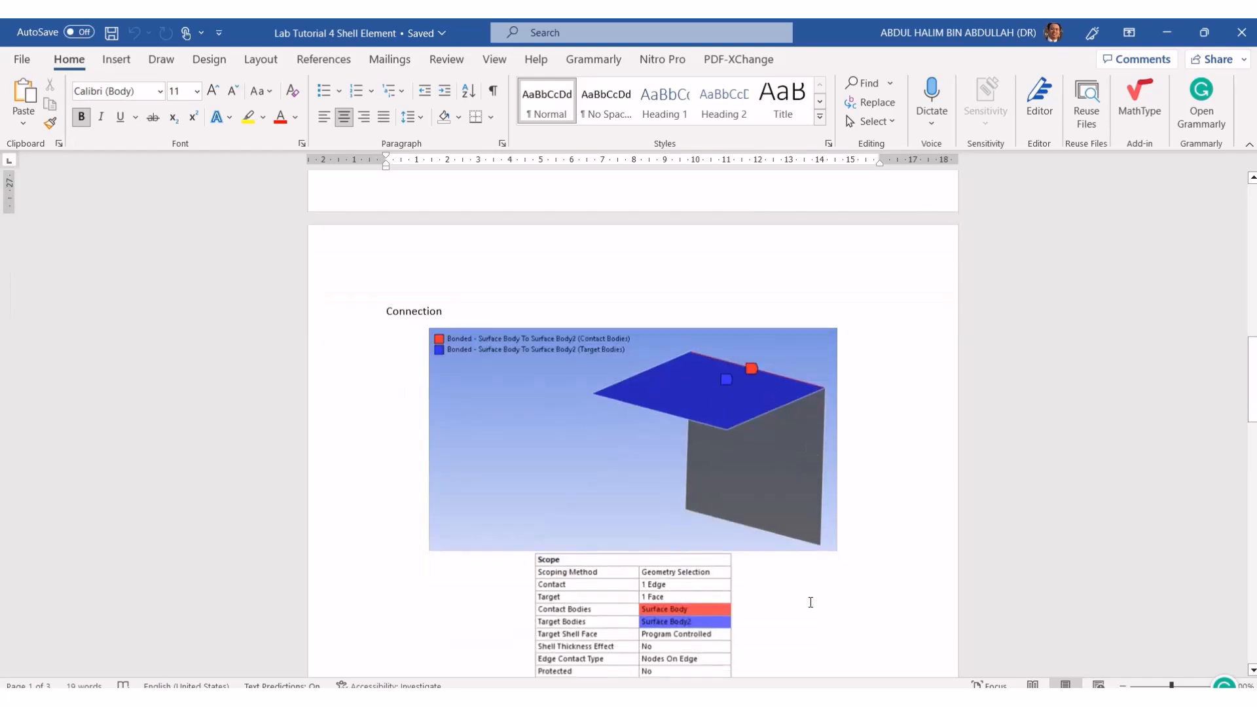
scroll(811, 602, "down", 7)
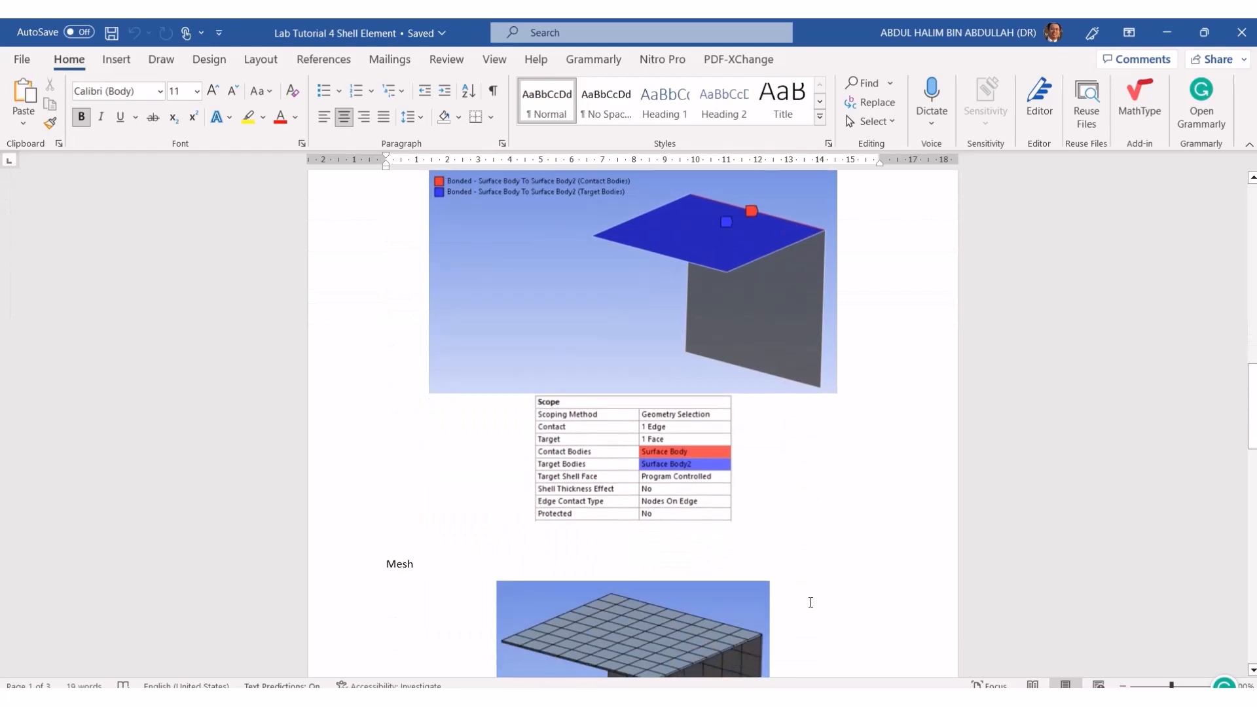
scroll(811, 602, "down", 10)
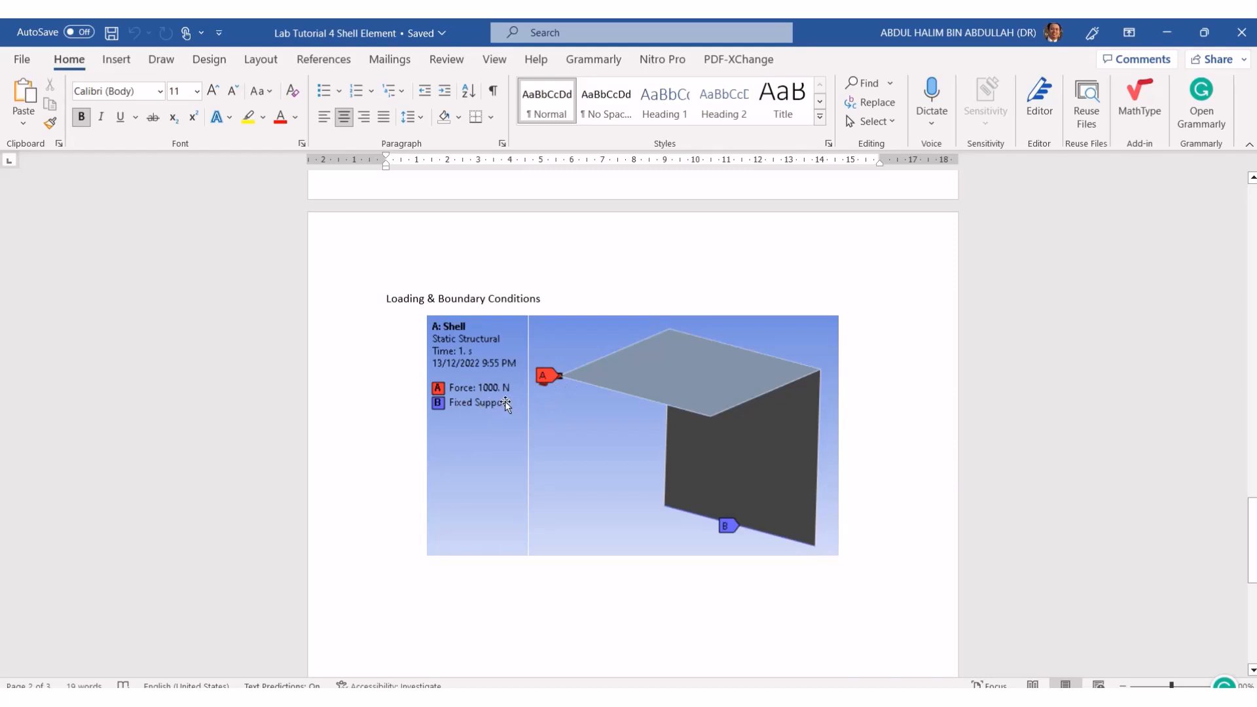
scroll(684, 511, "down", 8)
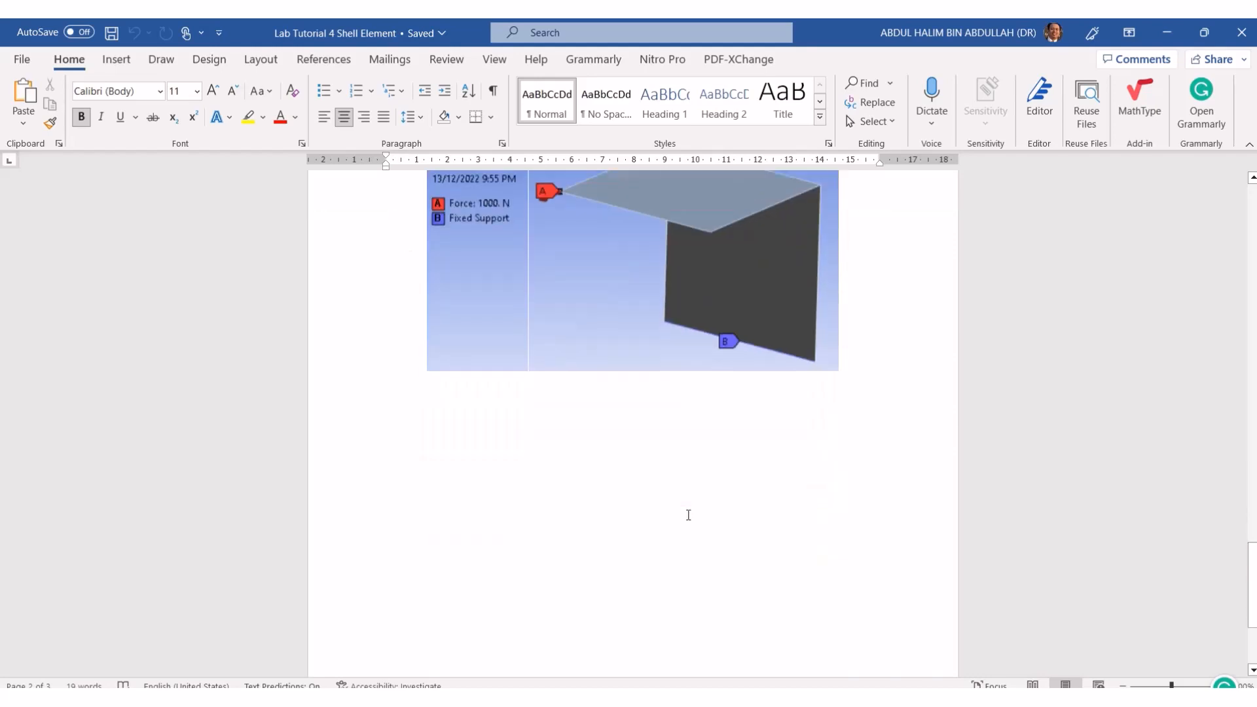
scroll(688, 514, "up", 8)
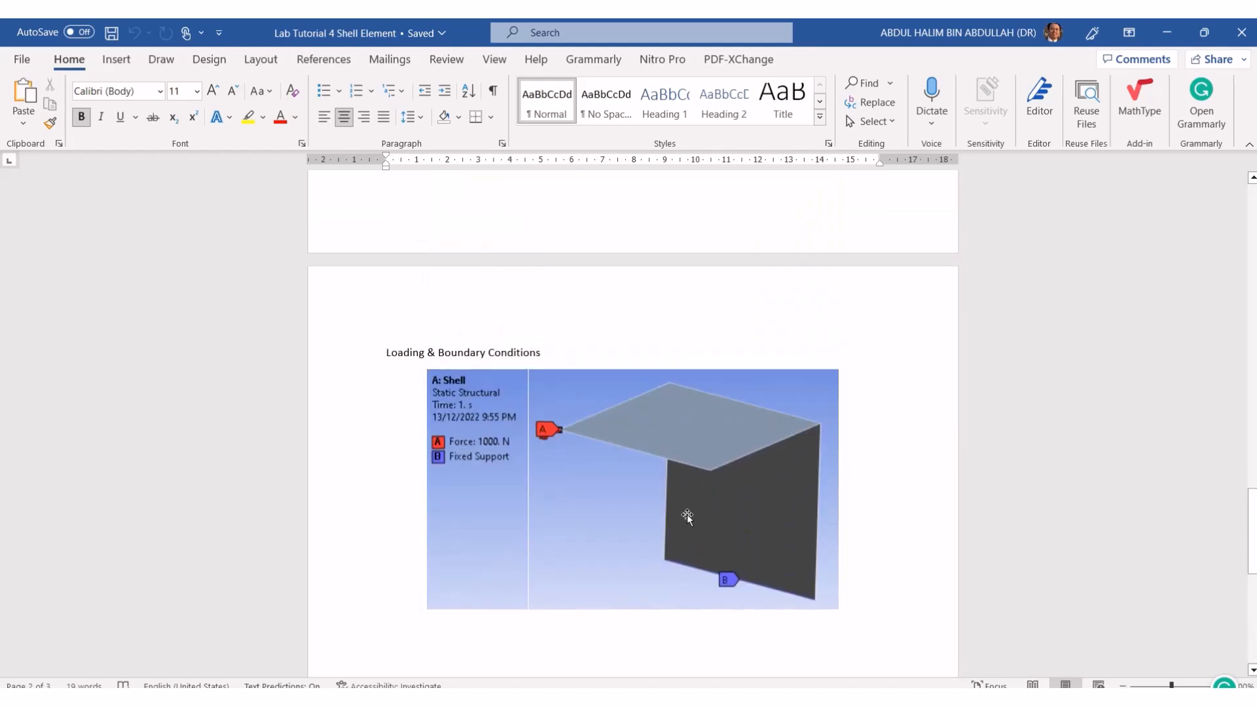
scroll(688, 514, "up", 10)
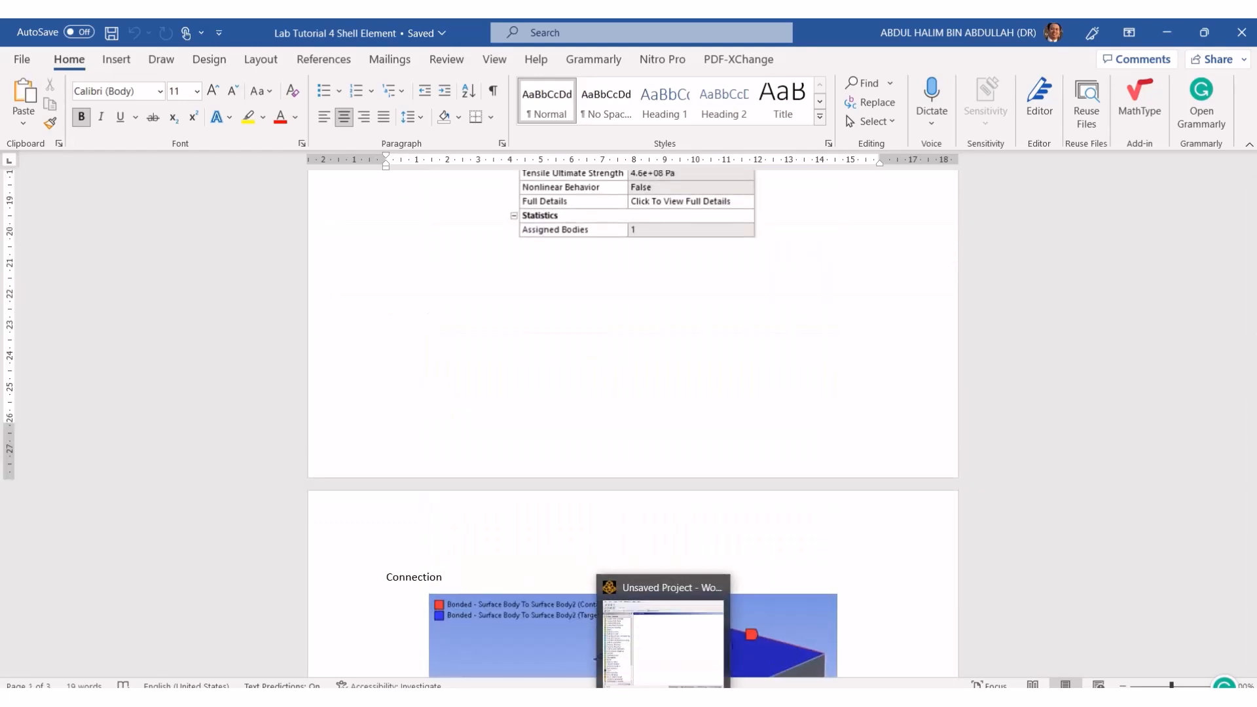
- Switch to the unsaved Ansys Workbench project and add a Static Structural system to the project schematic
left_click(663, 697)
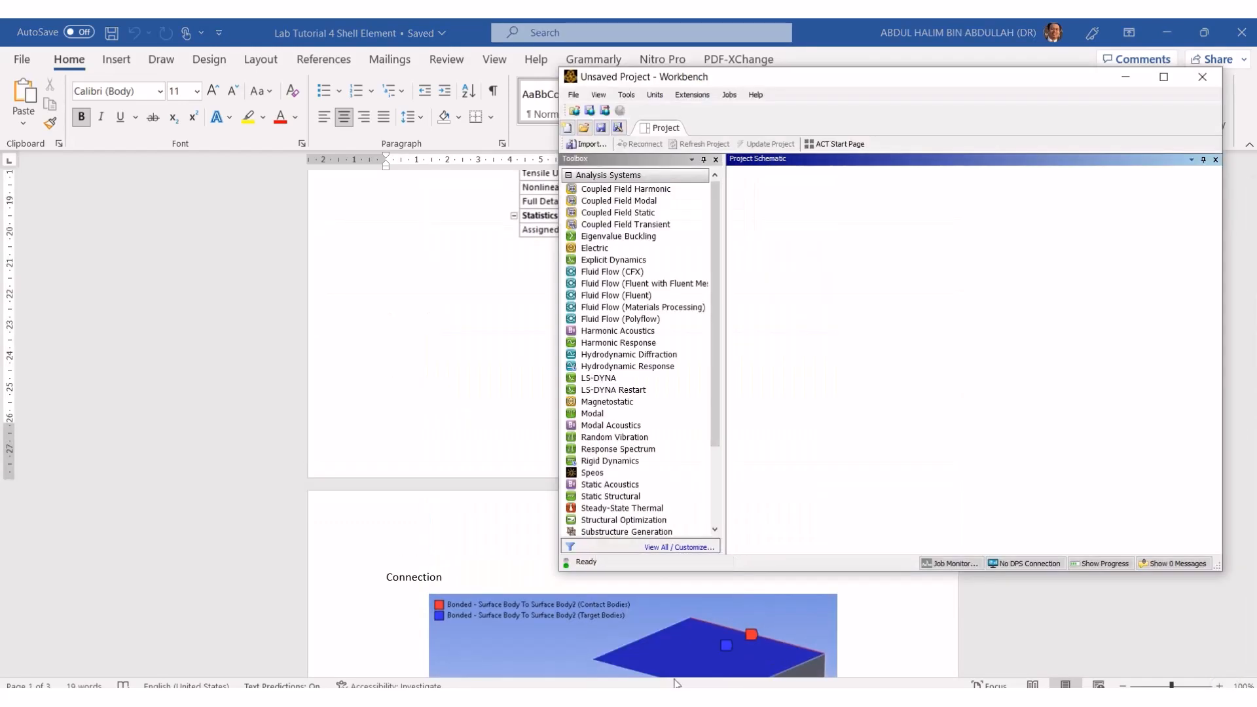
scroll(720, 393, "down", 3)
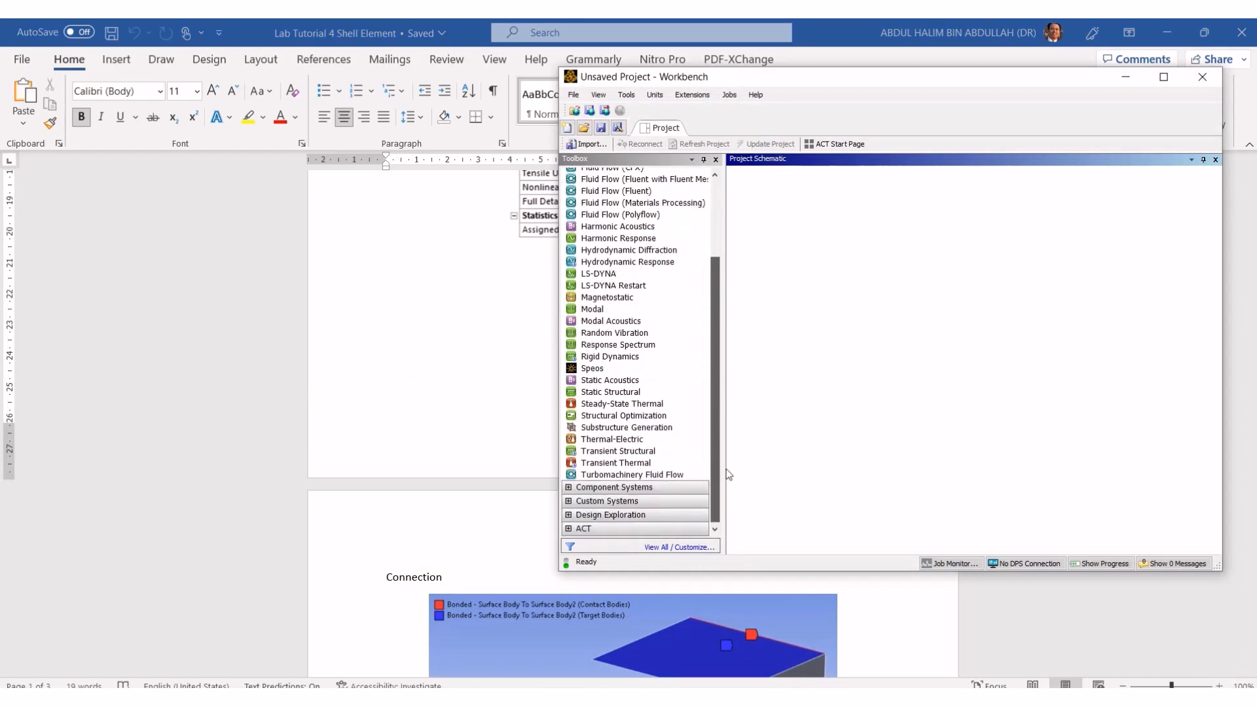
left_click(634, 391)
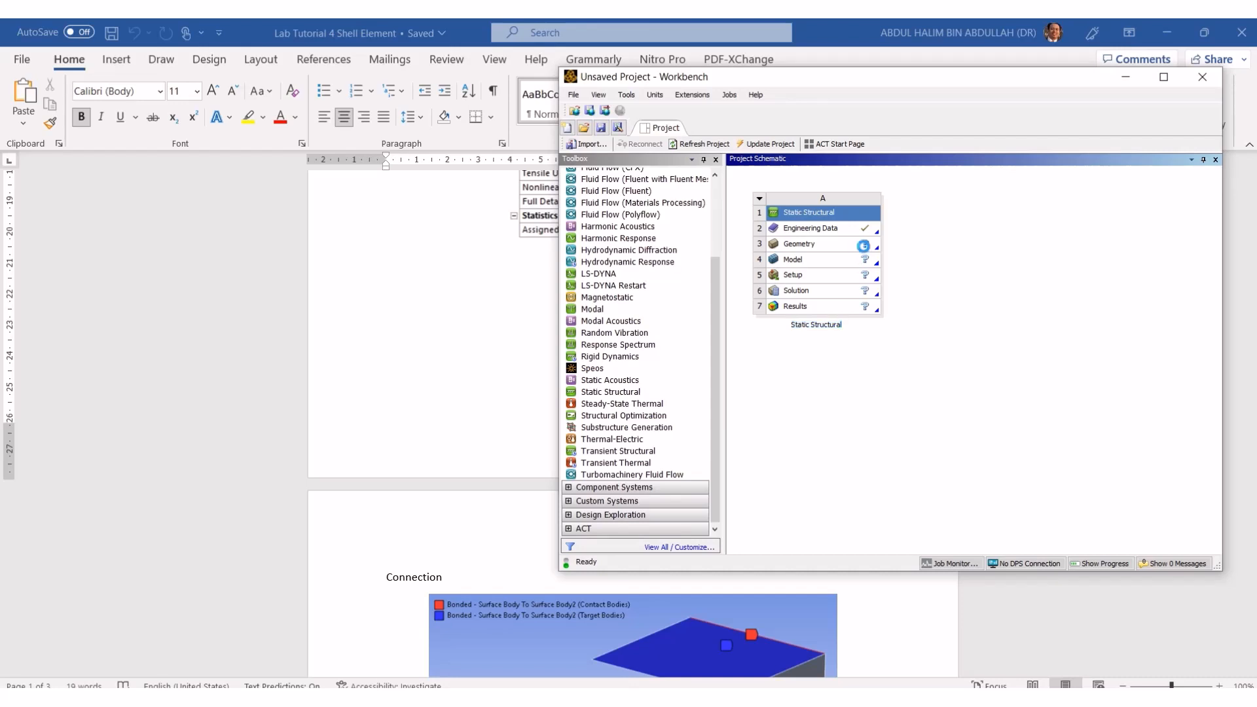
- Create a new DesignModeler geometry for the Static Structural system and allow the AnsysWB Module through the firewall on private networks
left_click(869, 250)
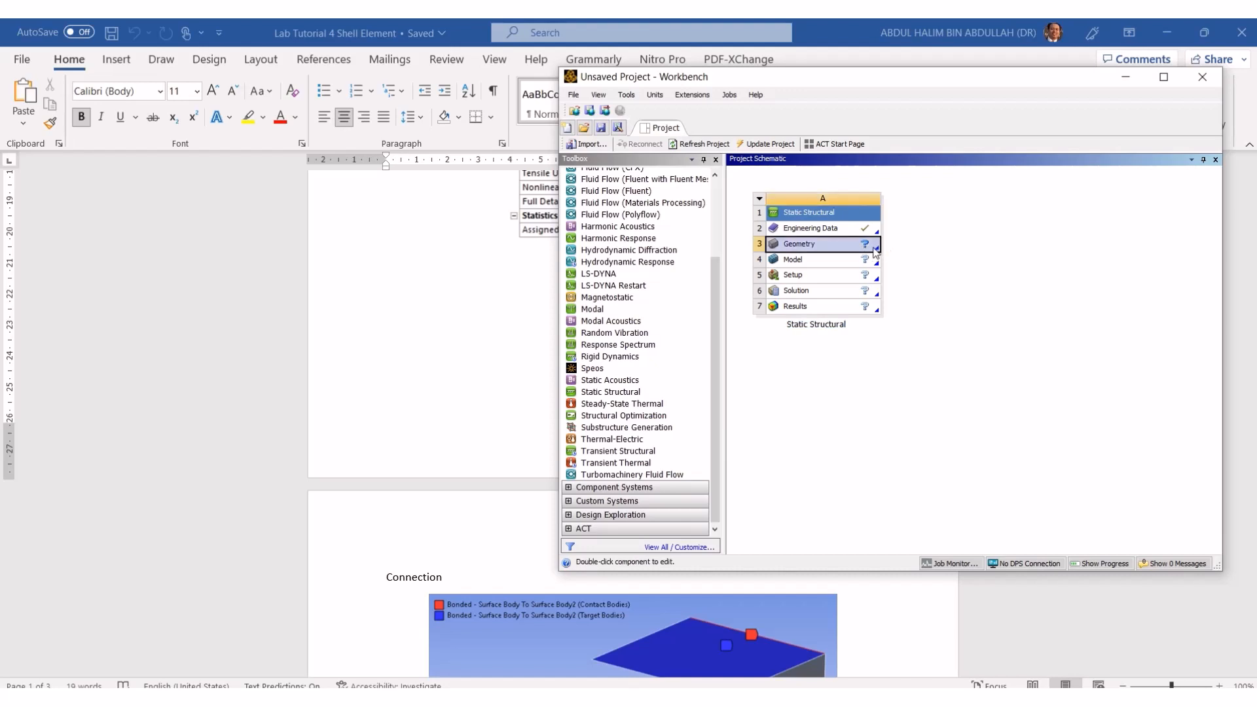
right_click(874, 248)
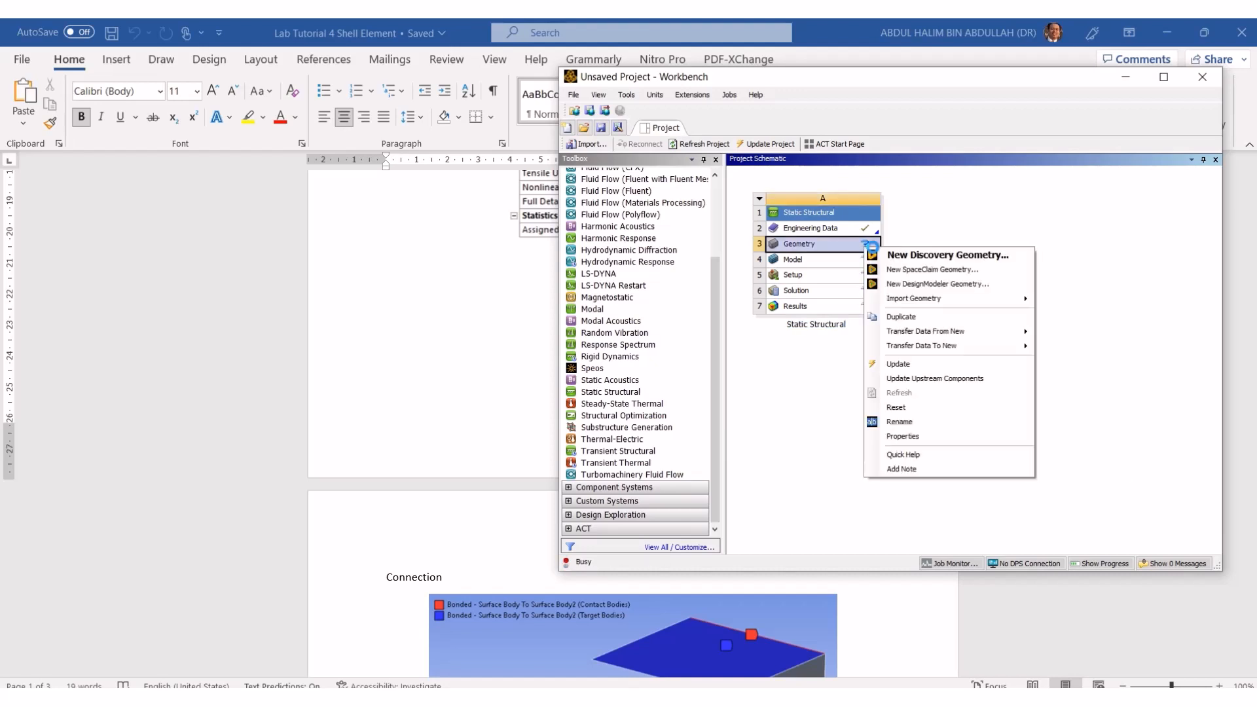
left_click(907, 285)
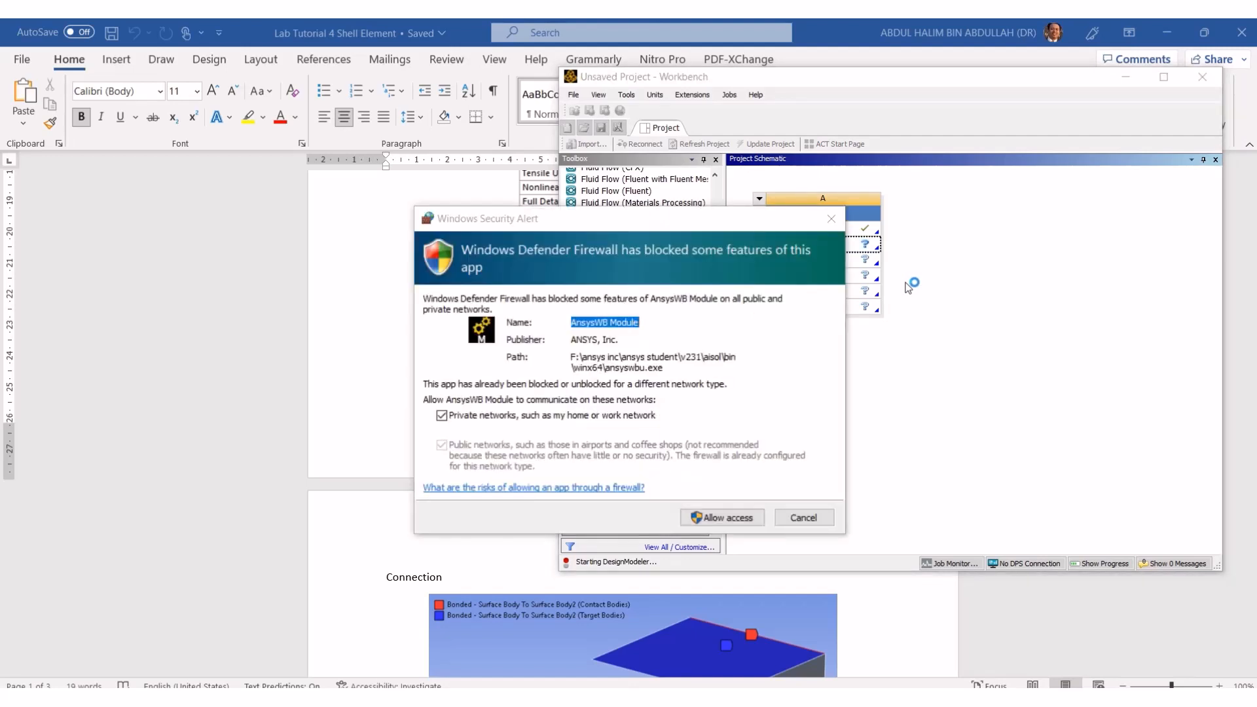
left_click(734, 519)
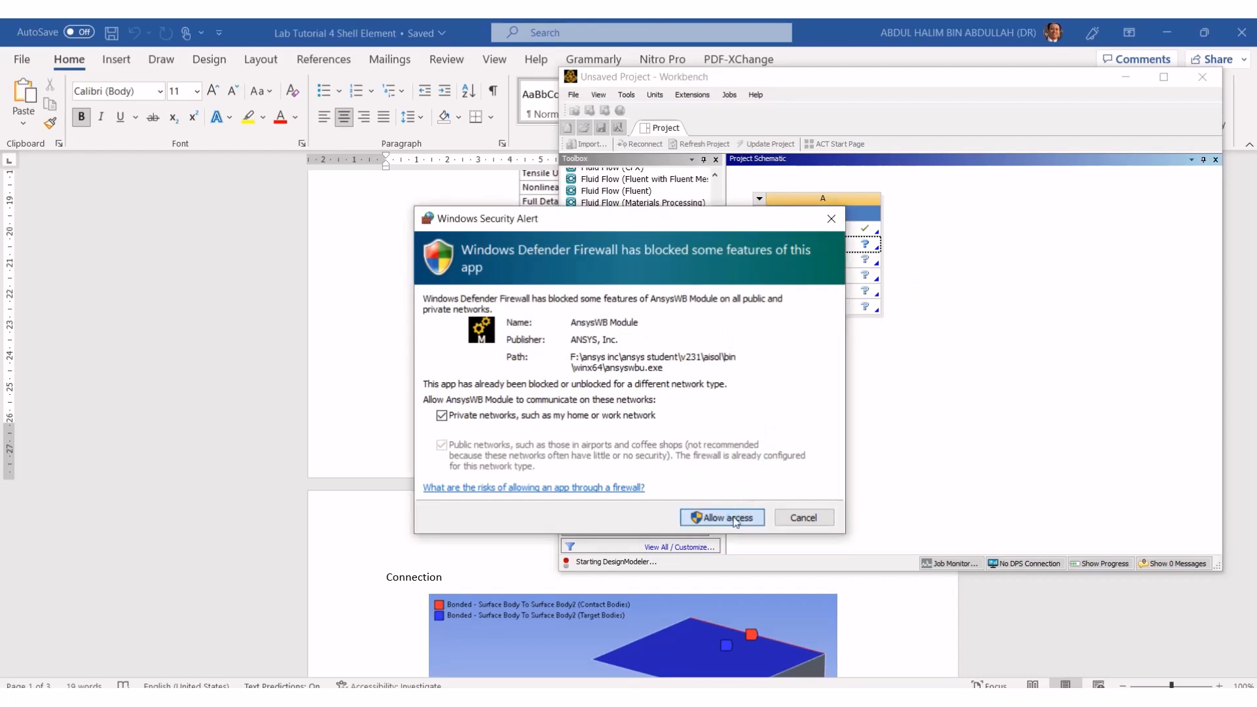
left_click(735, 519)
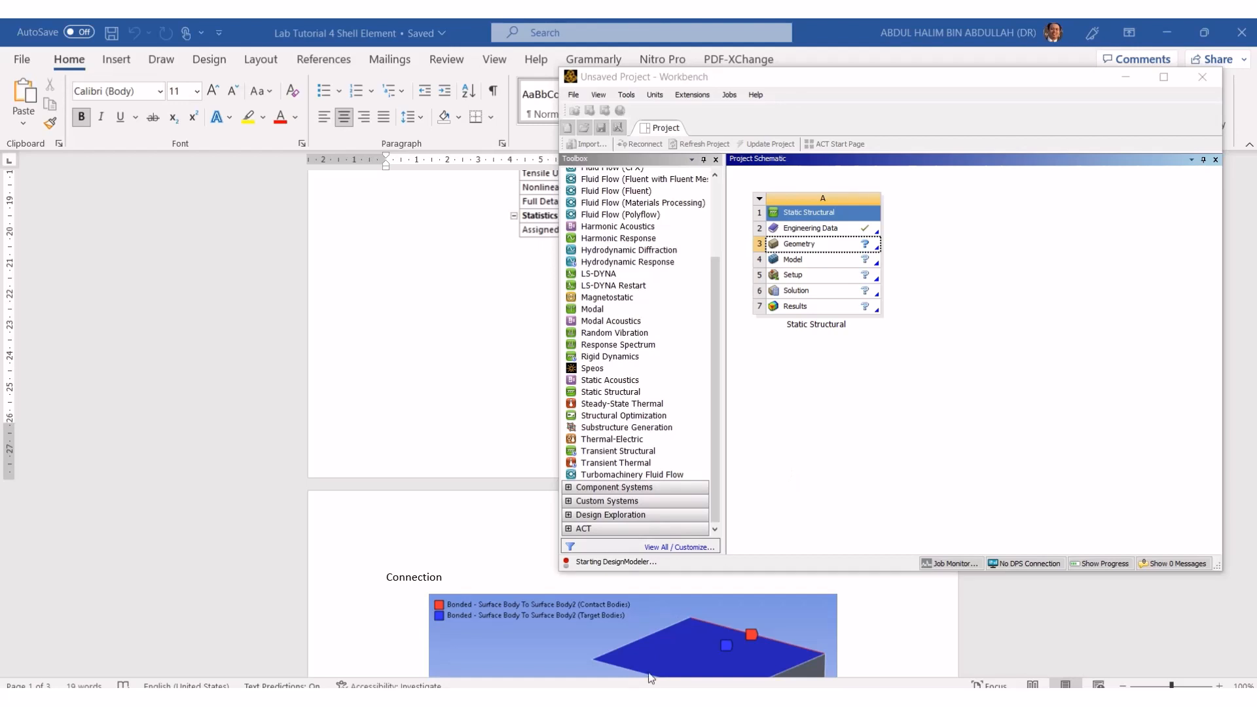
- Switch back to the Word tutorial document and check the plate geometry and dimensions at its beginning
left_click(636, 695)
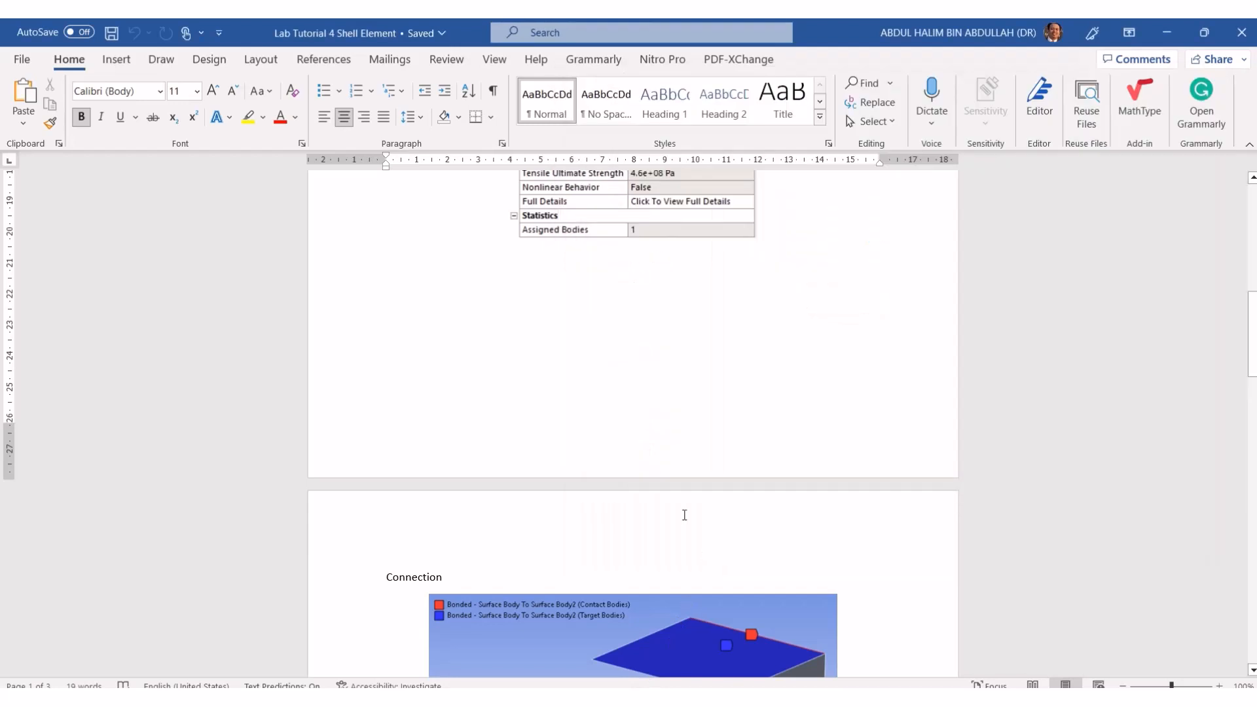
scroll(682, 514, "up", 10)
scroll(681, 519, "up", 1)
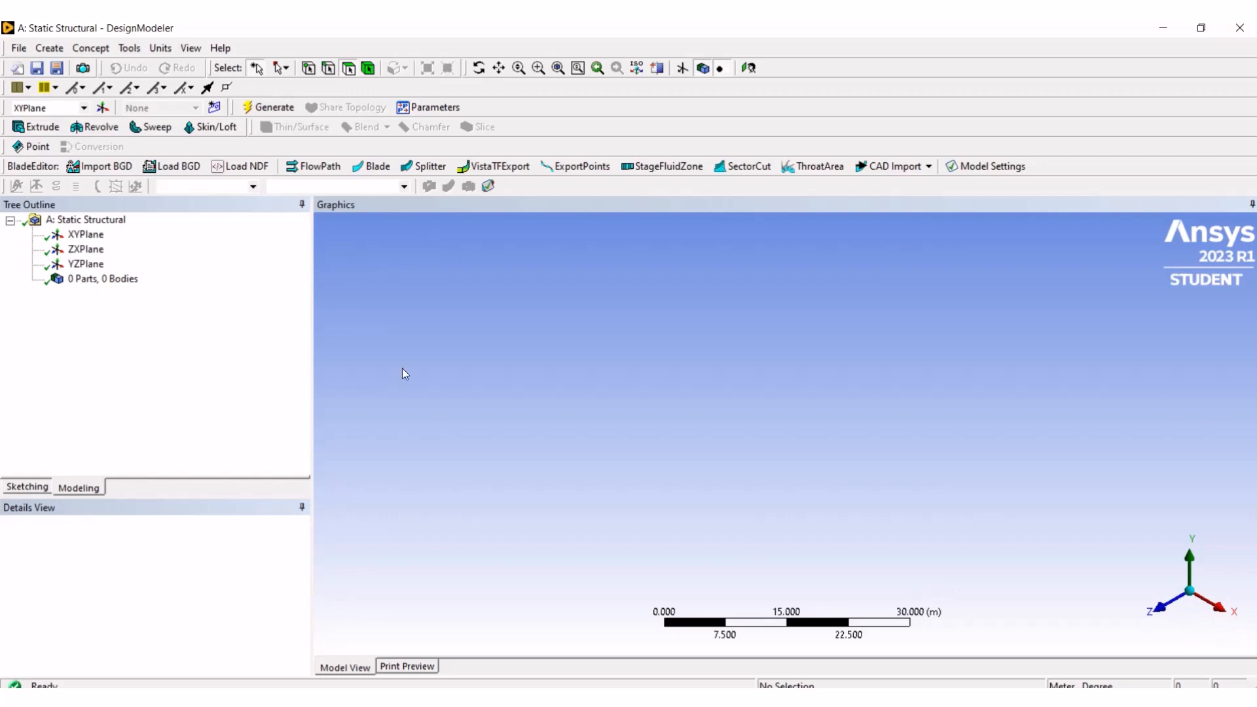
- Start a sketch on the XYPlane in isometric view and set the length units to Millimeter
left_click(87, 236)
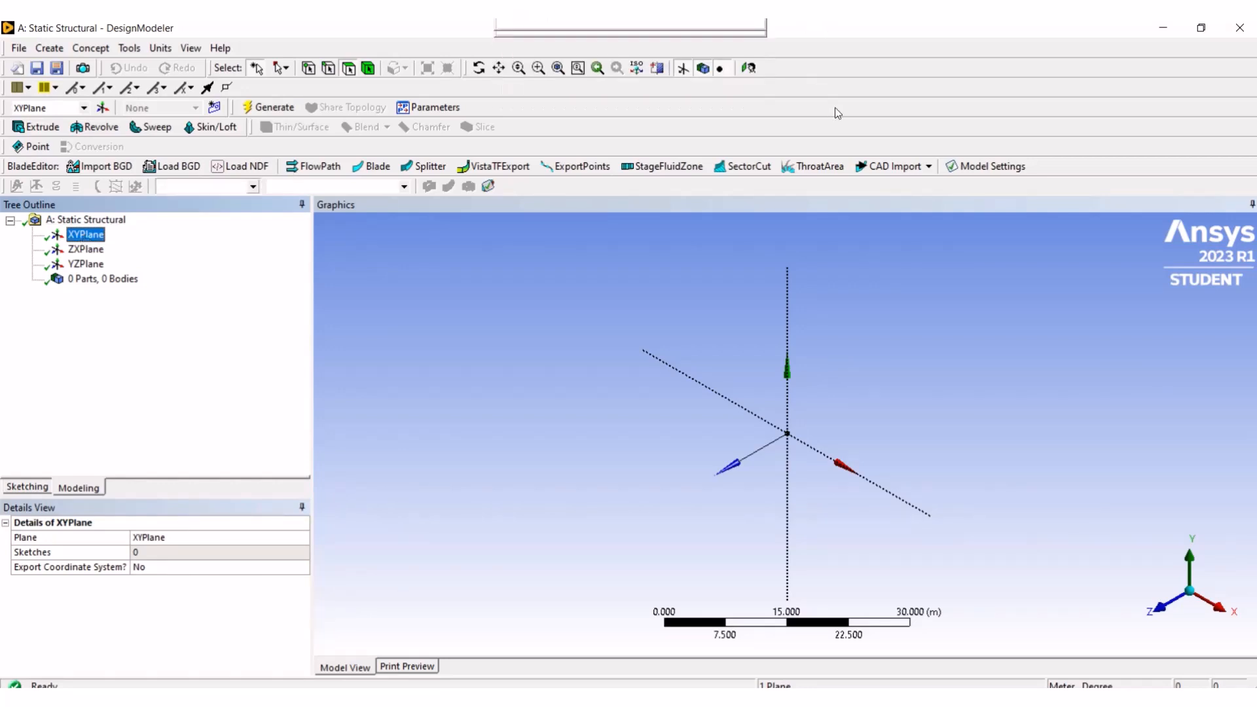
left_click(748, 68)
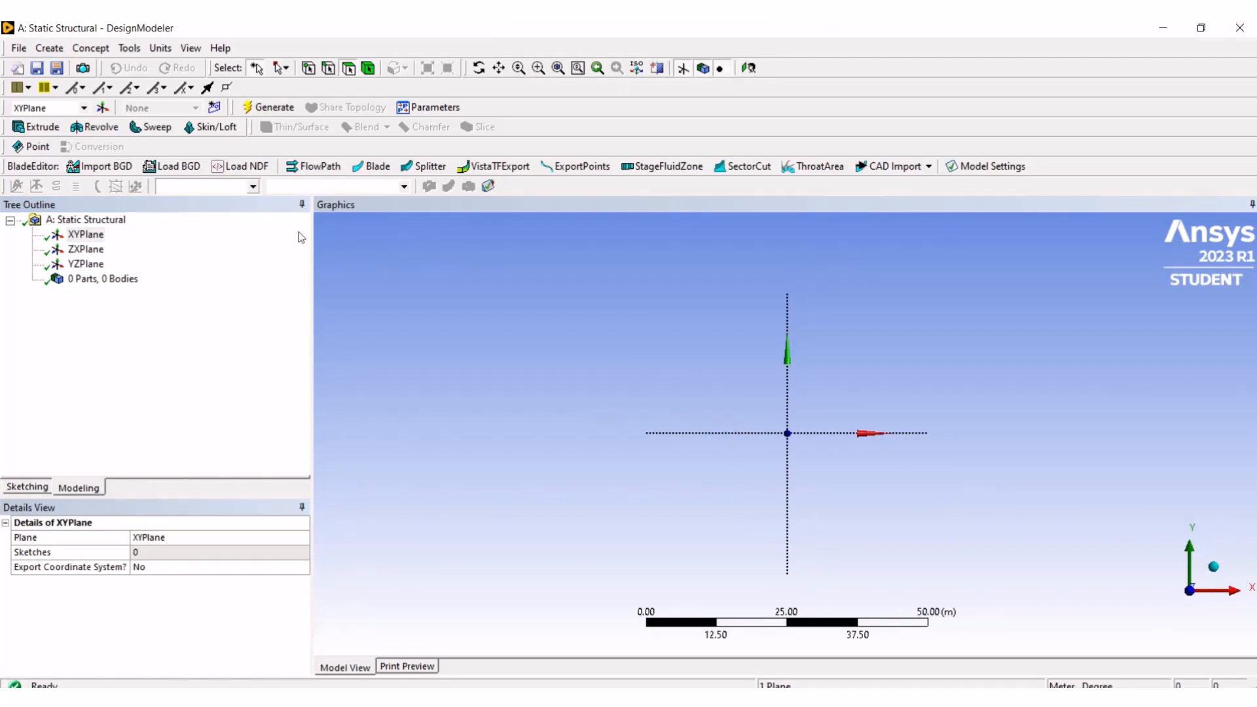
left_click(1214, 566)
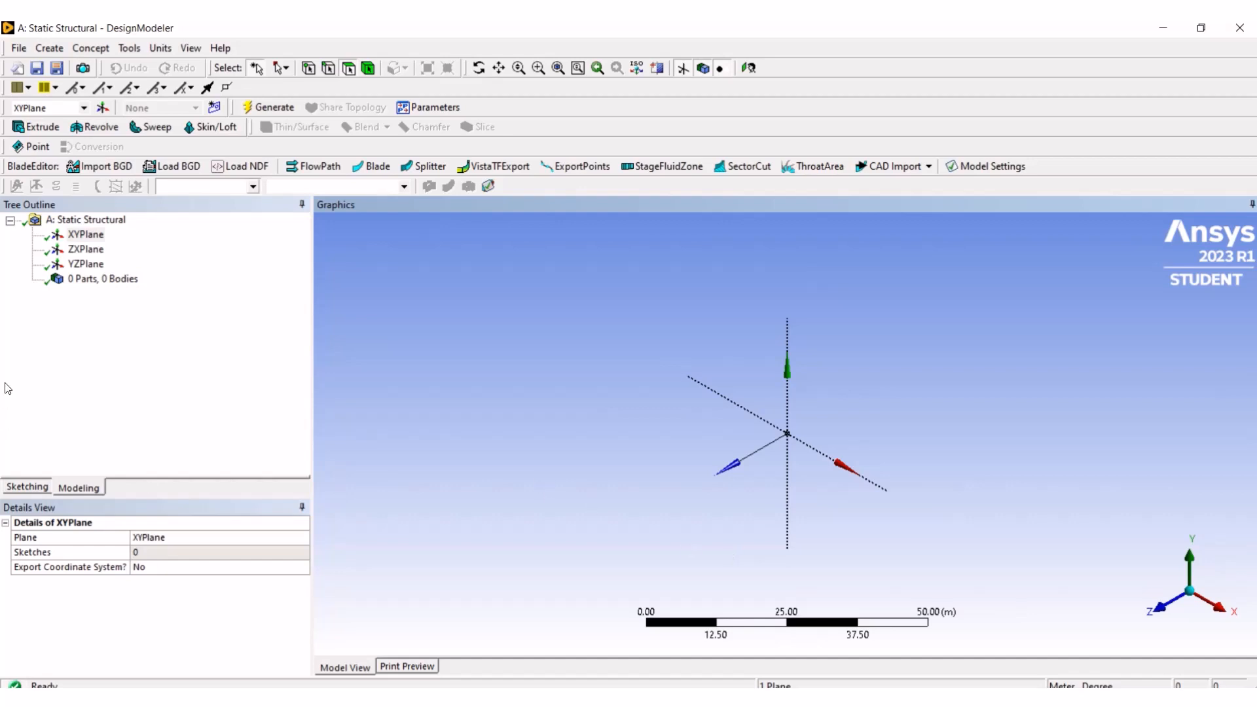
left_click(86, 235)
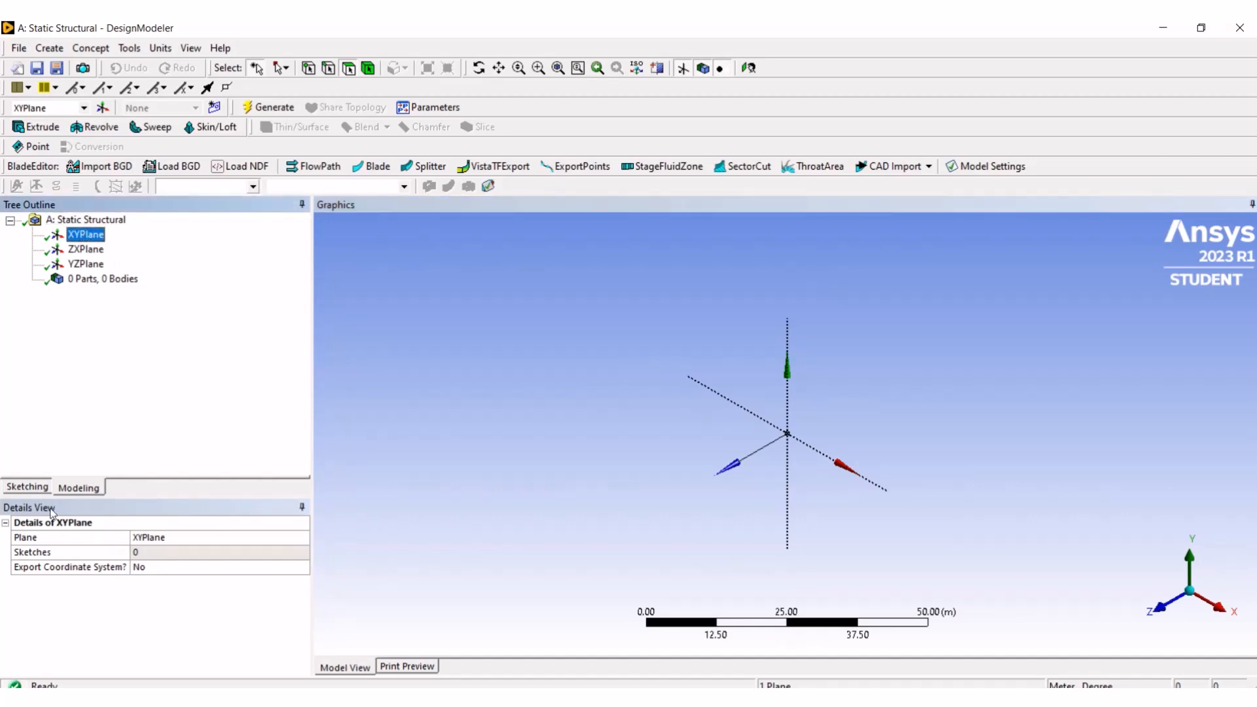
left_click(27, 488)
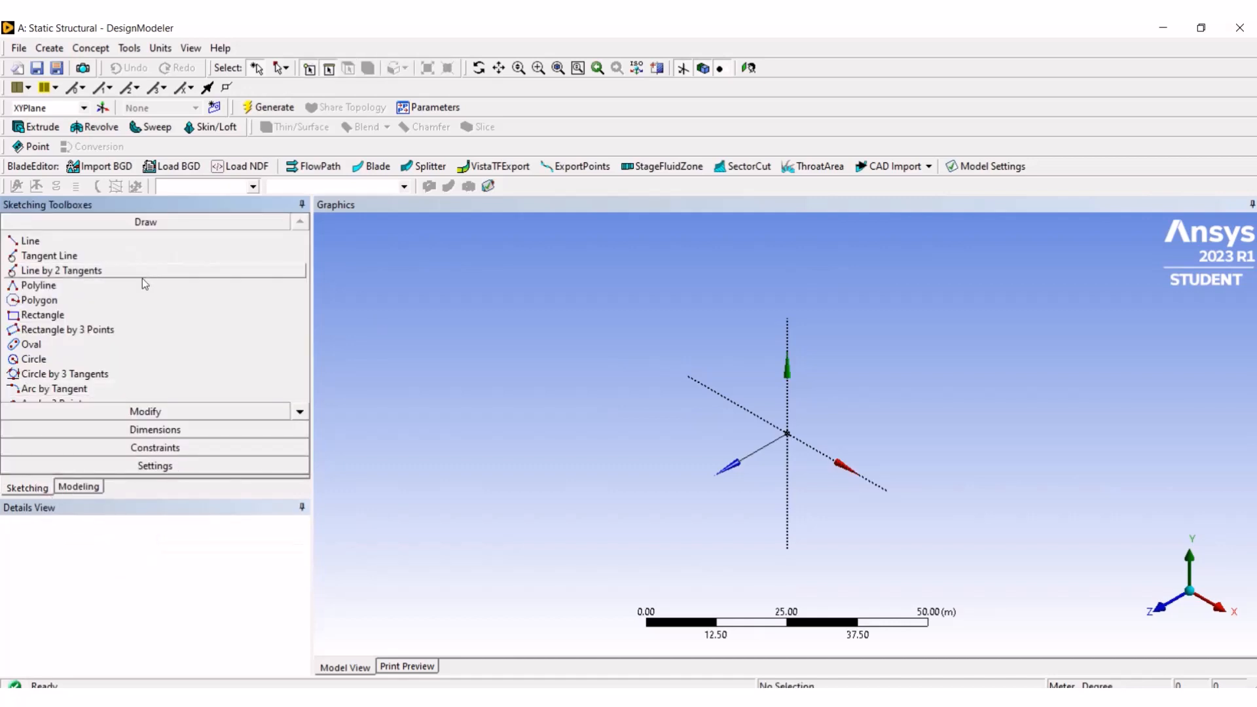
left_click(128, 317)
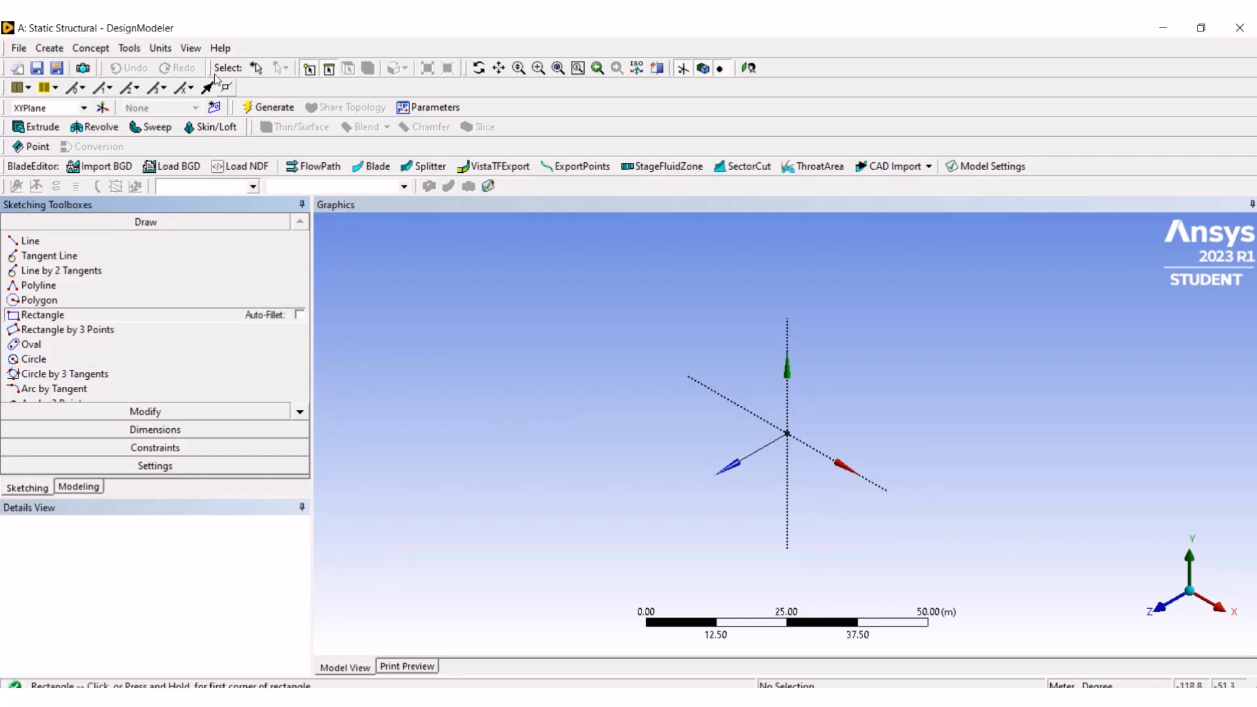
left_click(162, 50)
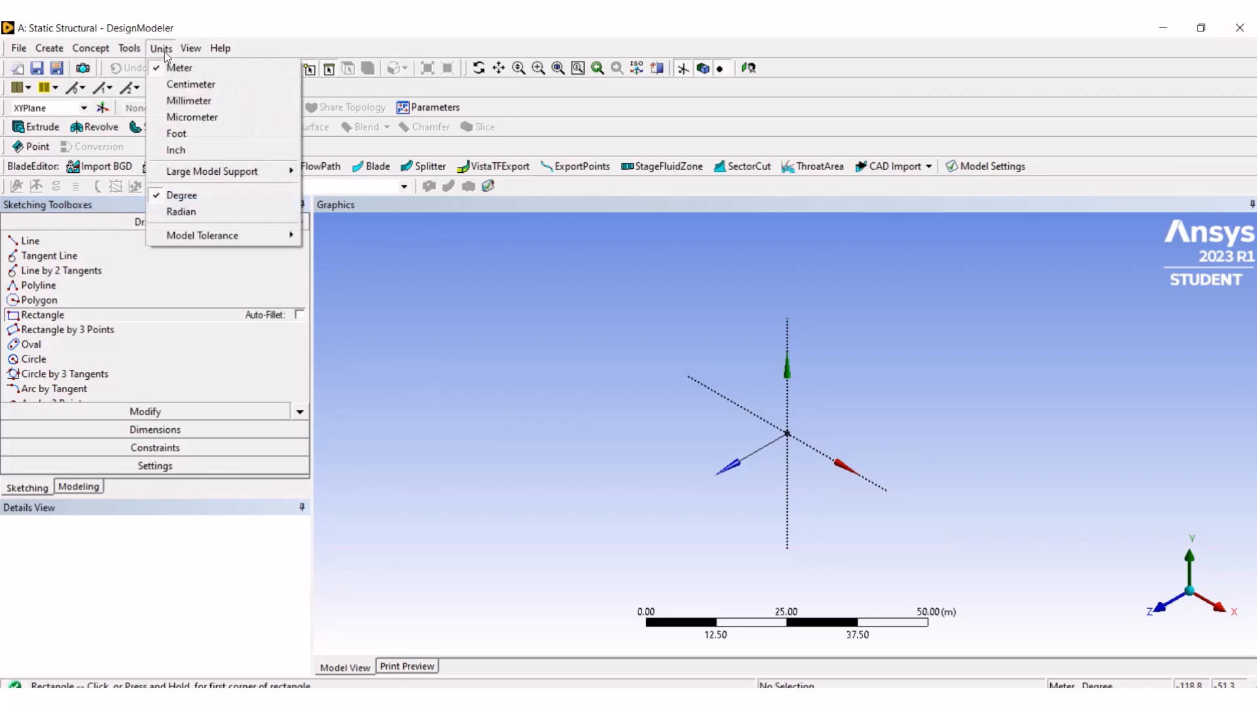
left_click(192, 103)
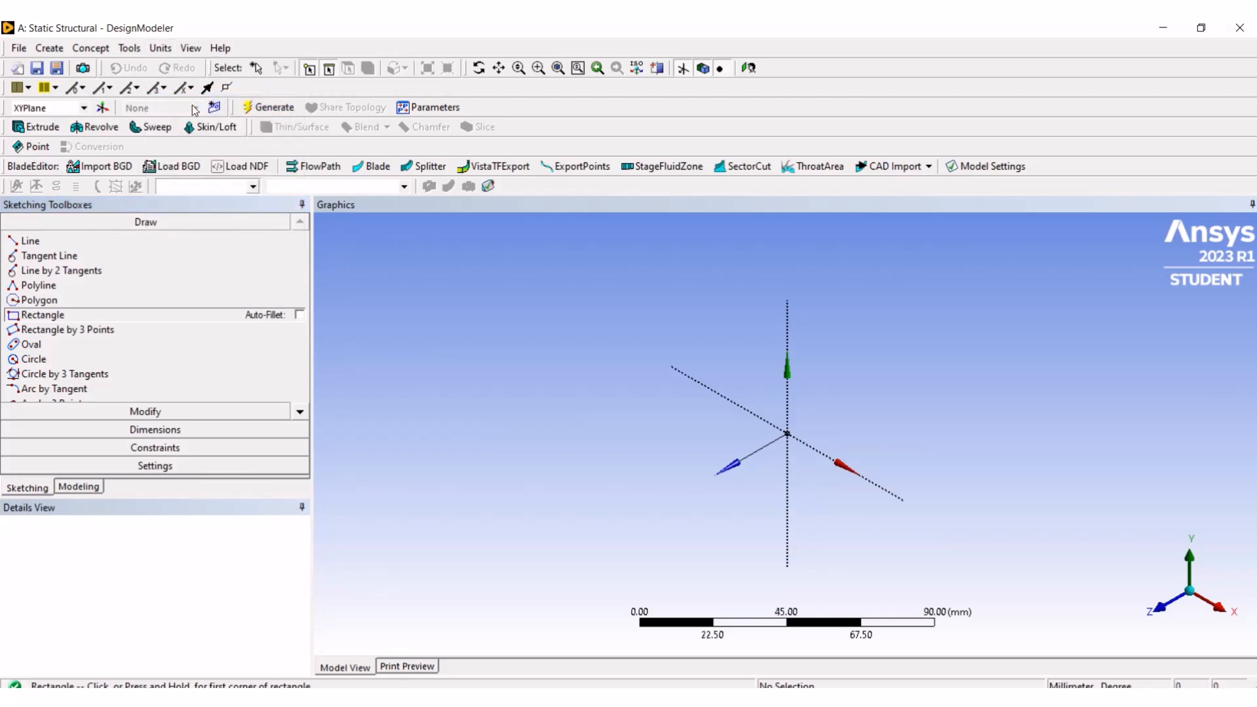
- Draw a rectangle about 32 mm by 38 mm from the origin toward positive X and negative Y
left_click(92, 330)
left_click(101, 316)
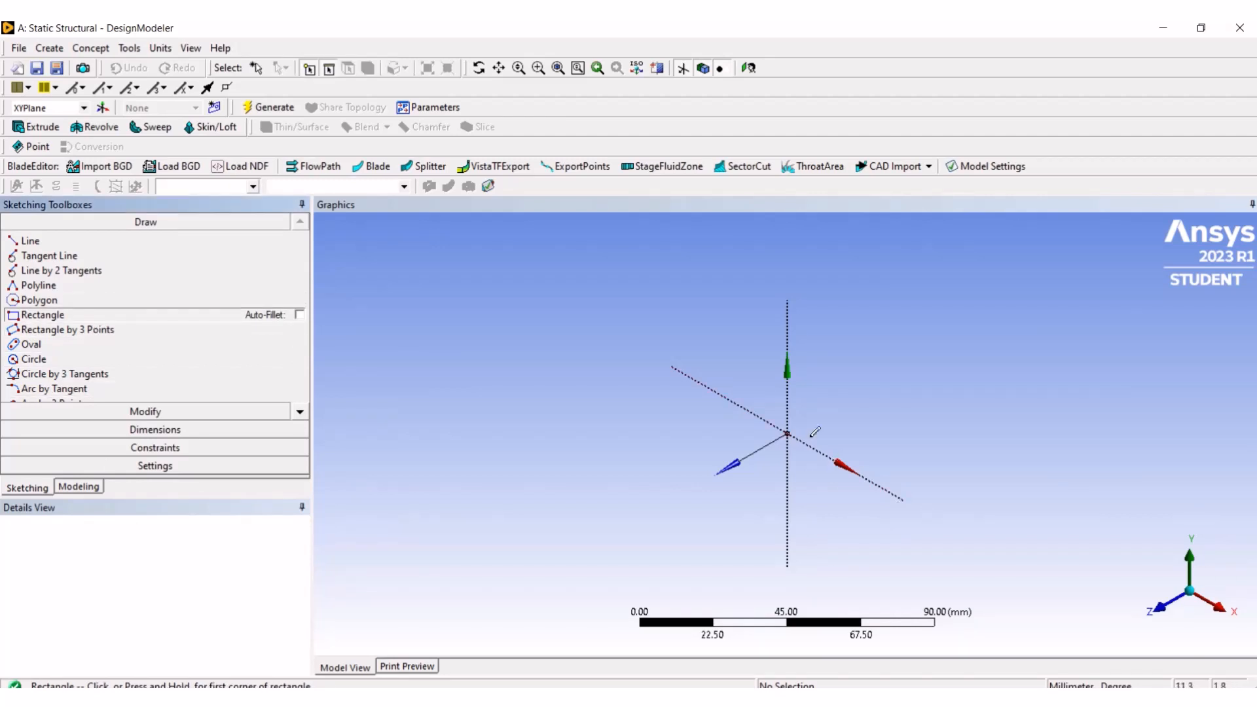
left_click(788, 433)
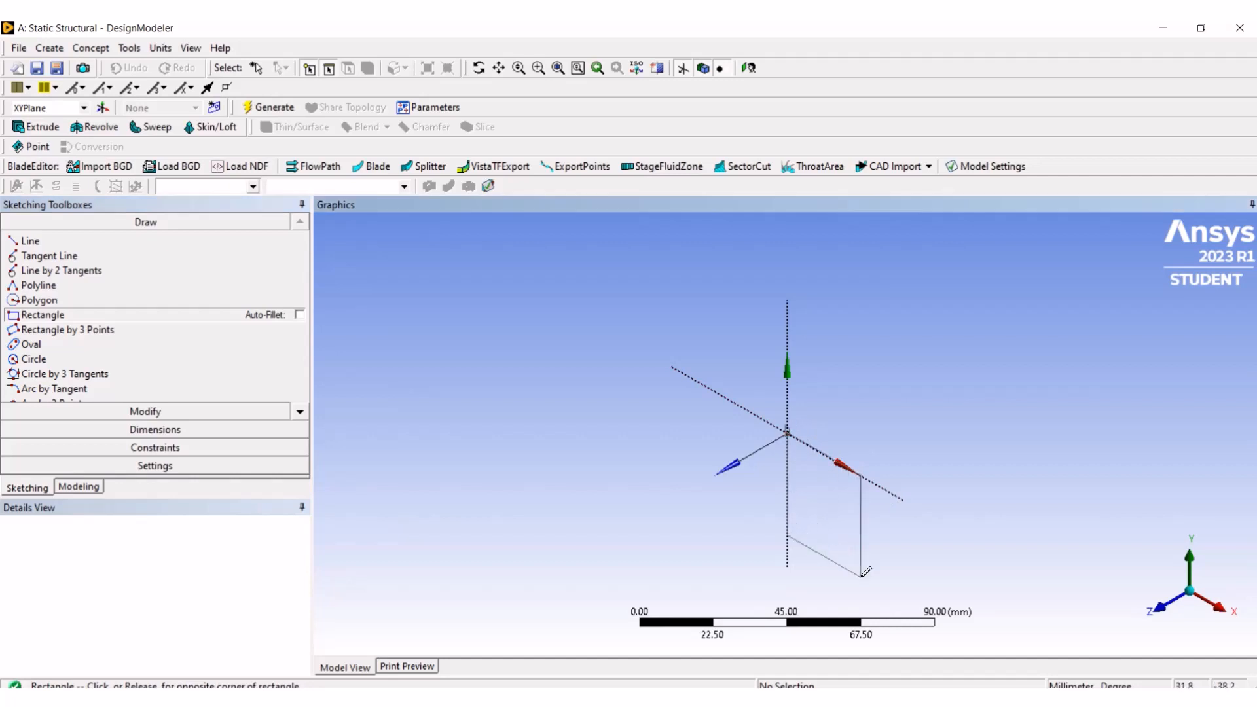
left_click(861, 577)
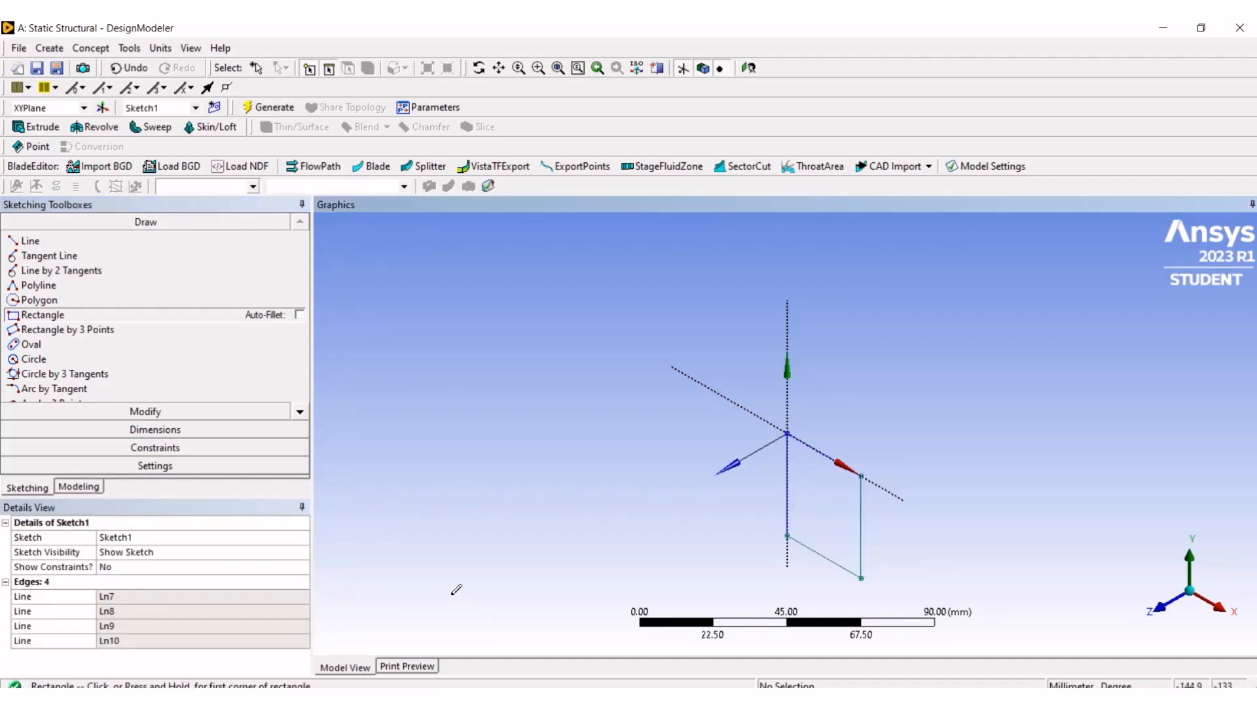
- Add a general dimension to the rectangle's upper edge along the X axis
left_click(226, 430)
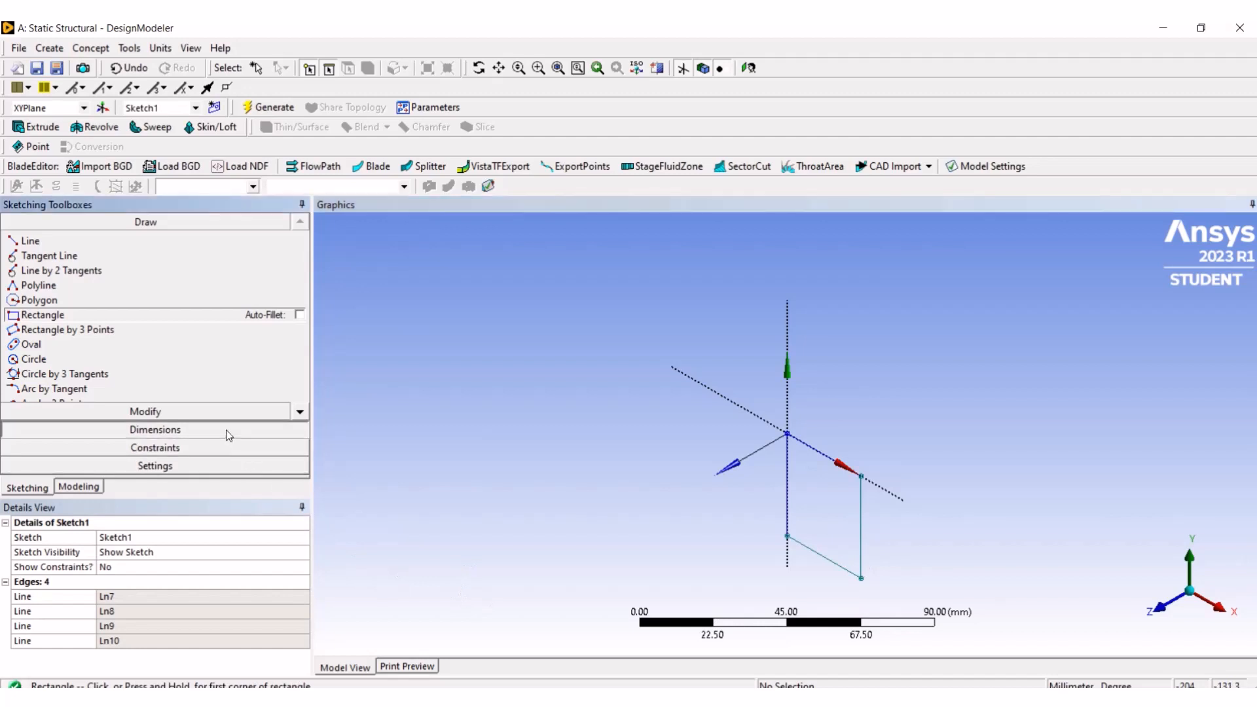
left_click(845, 464)
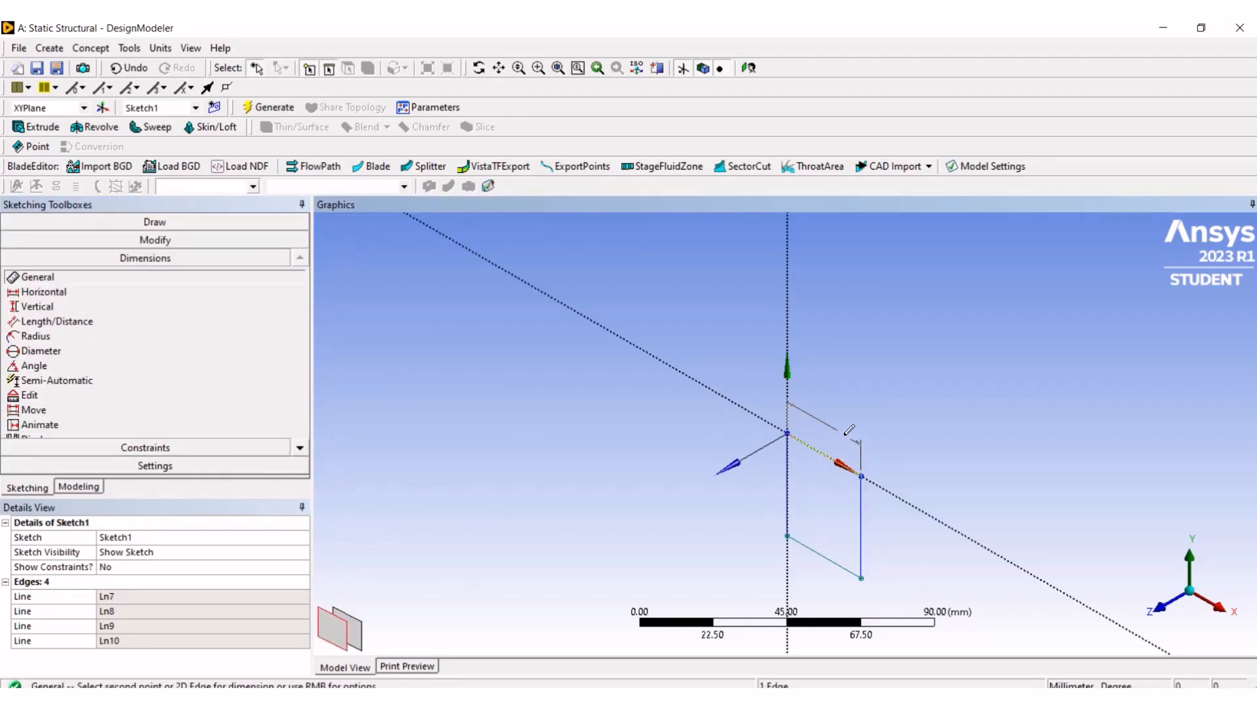
left_click(848, 439)
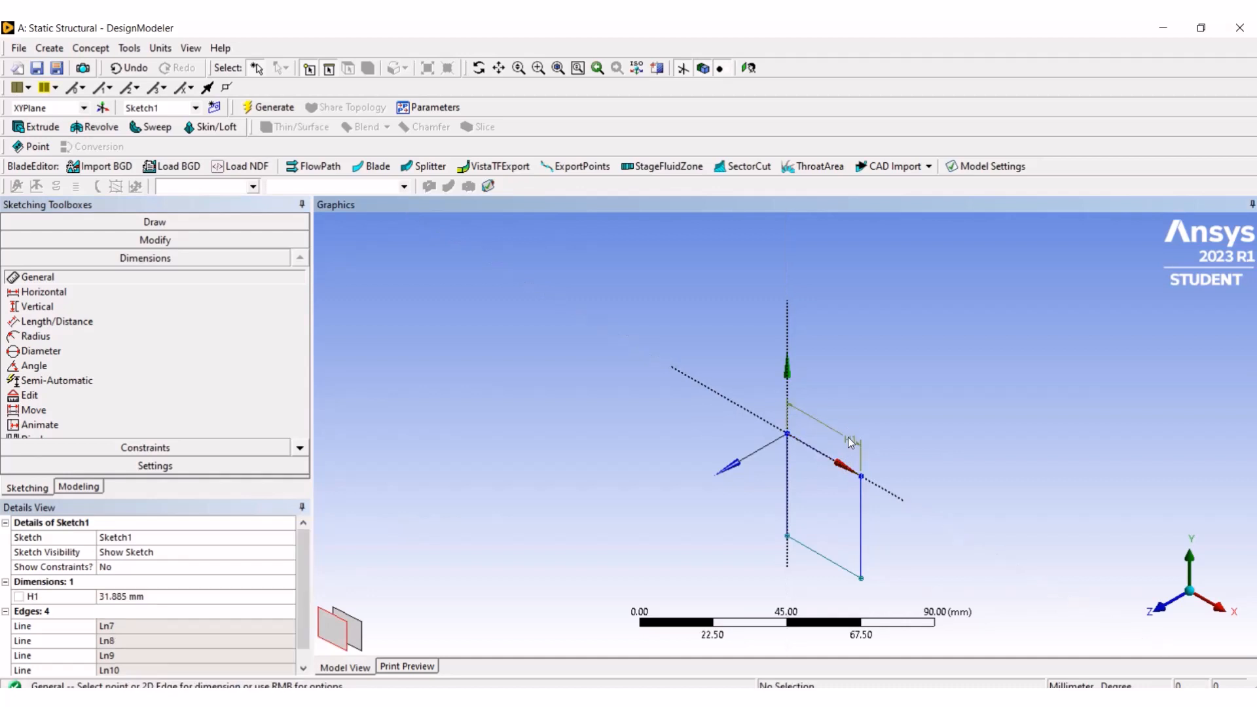
- Dimension the rectangle's vertical edge and set both its horizontal and vertical dimensions to 400 mm
left_click(861, 535)
left_click(875, 533)
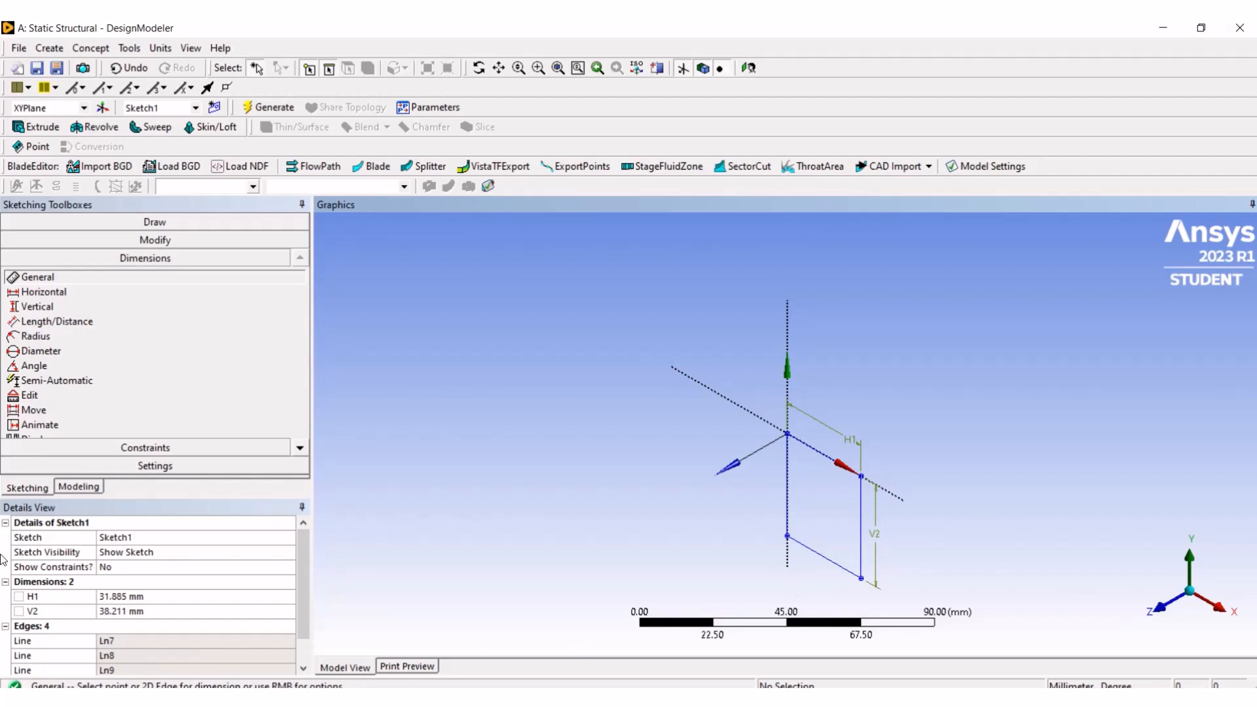
left_click(125, 597)
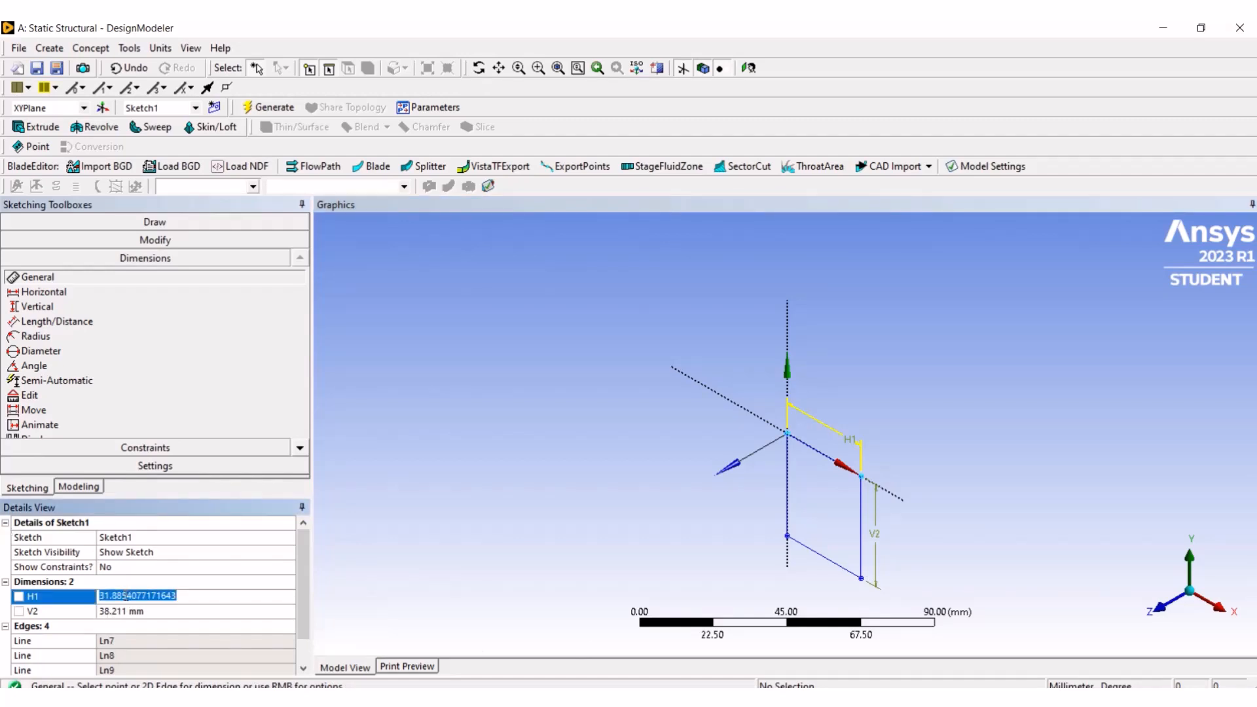
type("400")
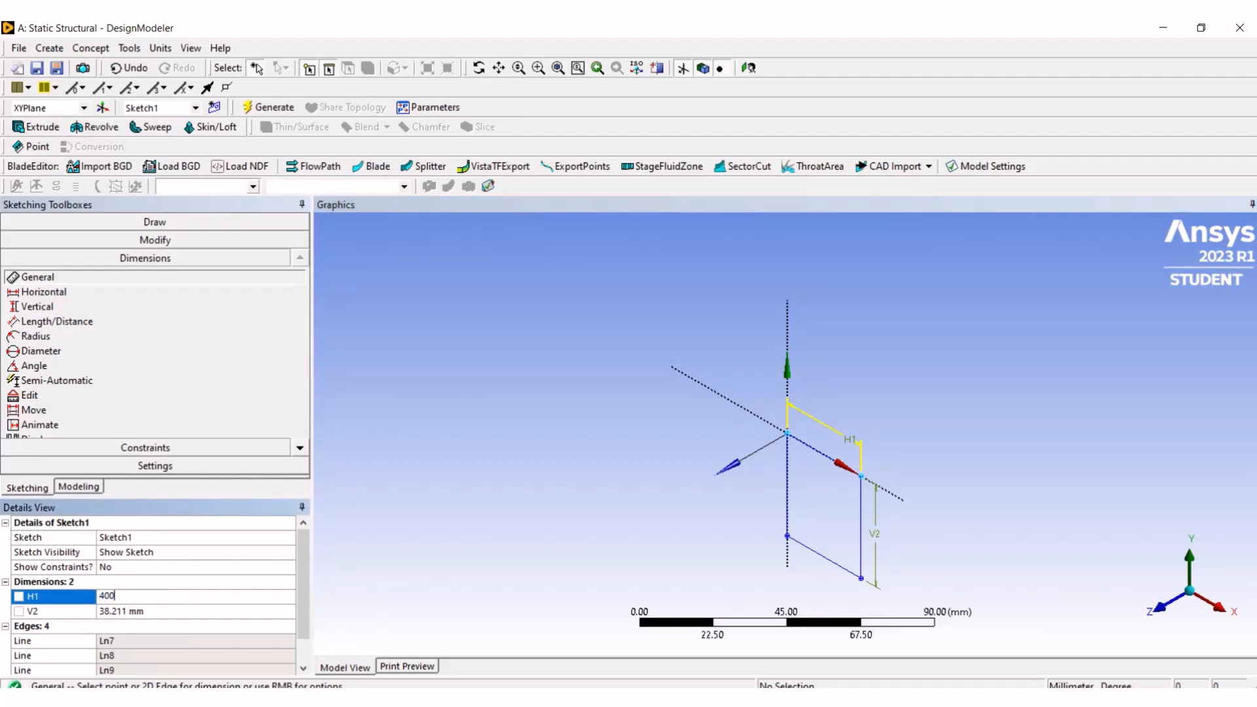
left_click(122, 611)
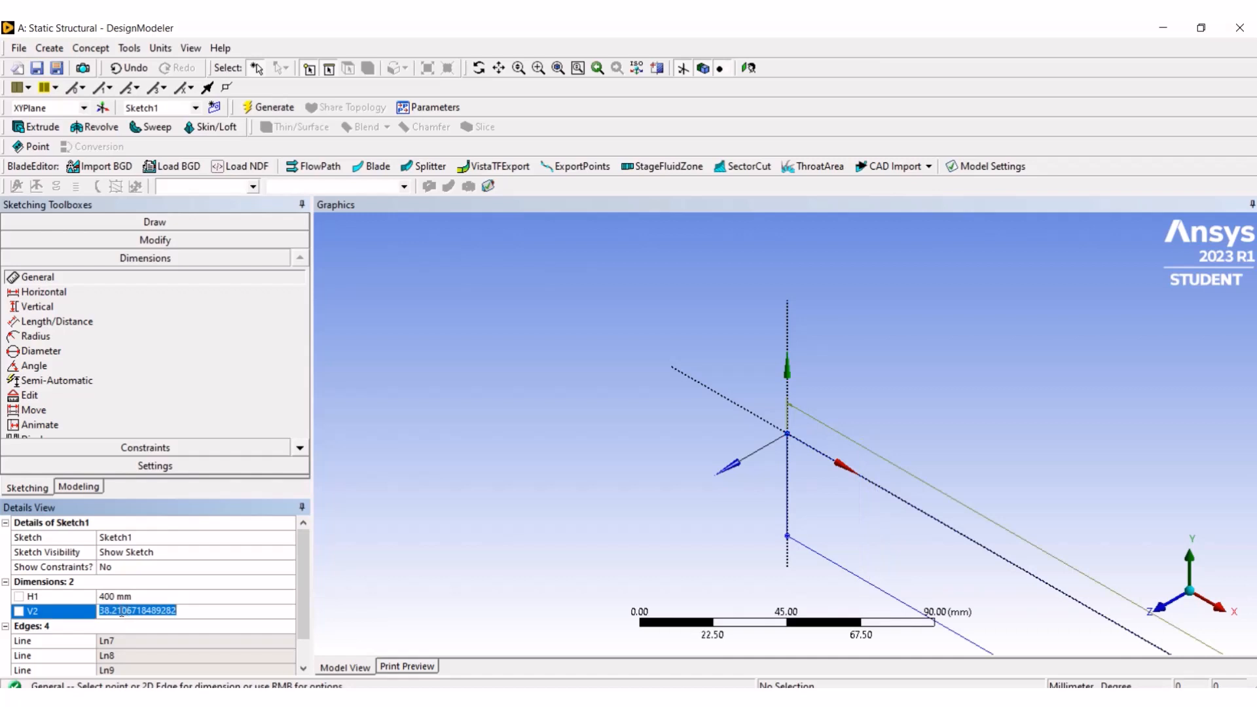
type("400")
key("Return")
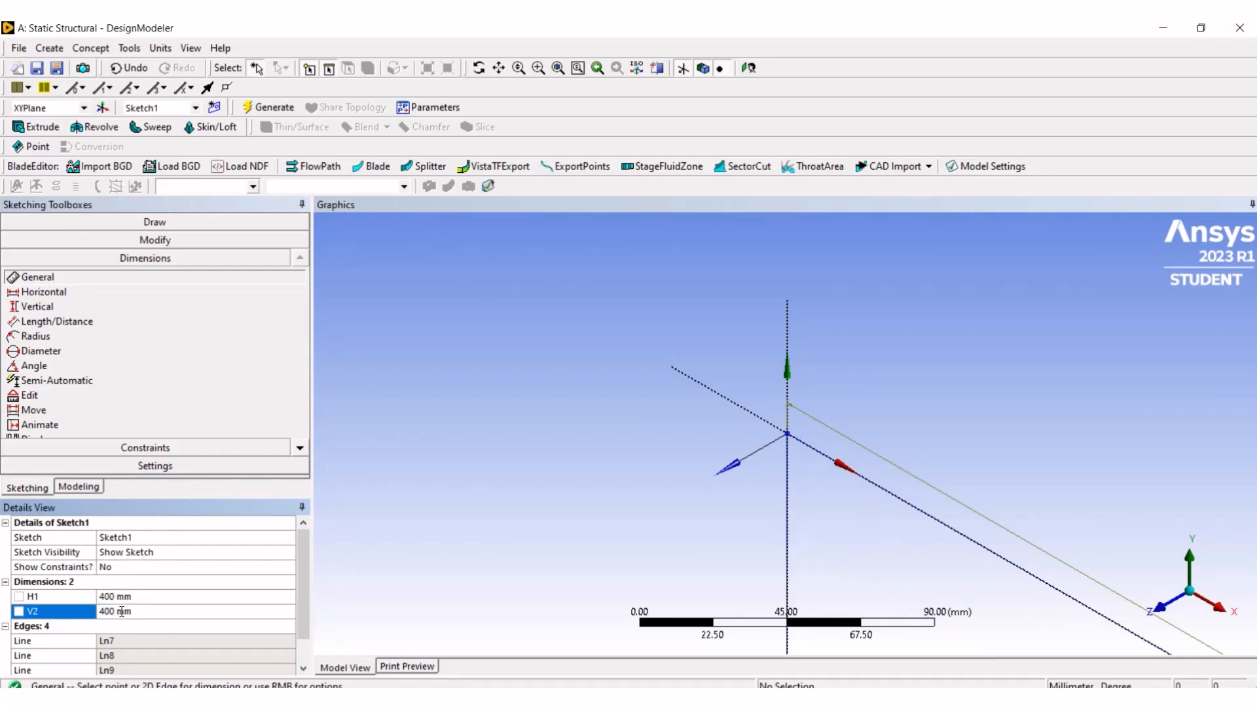
scroll(599, 432, "down", 10)
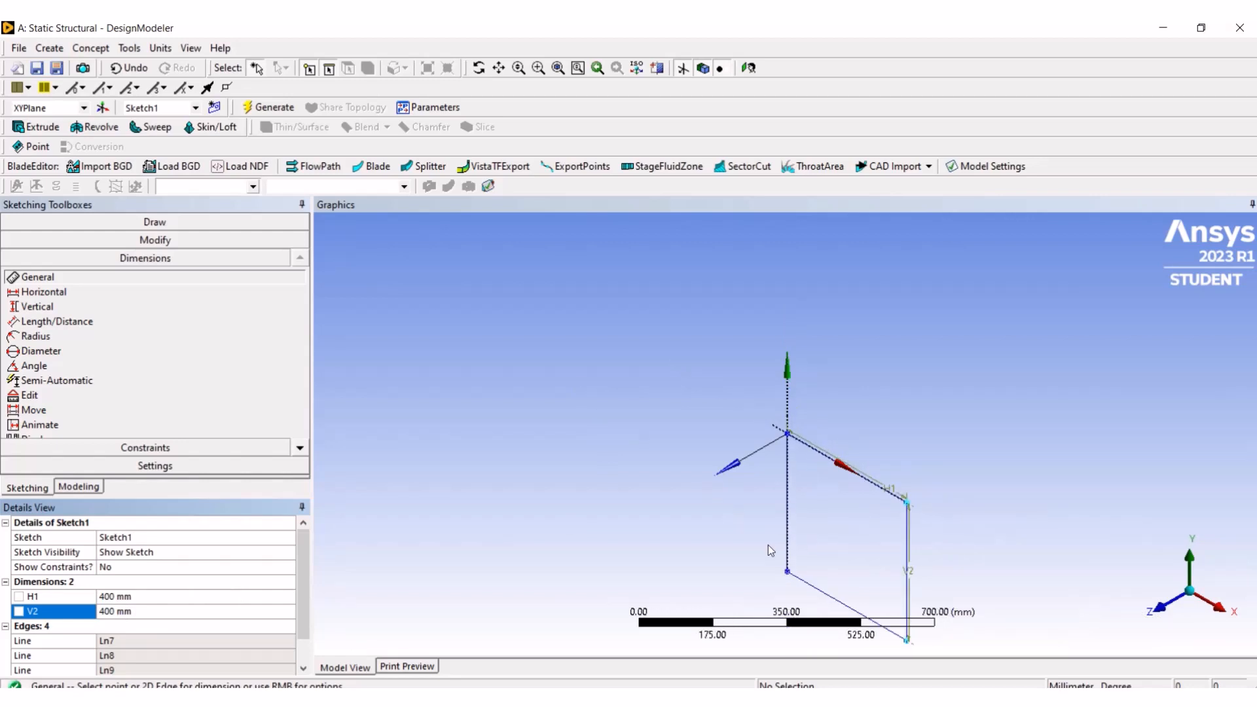
scroll(766, 546, "down", 1)
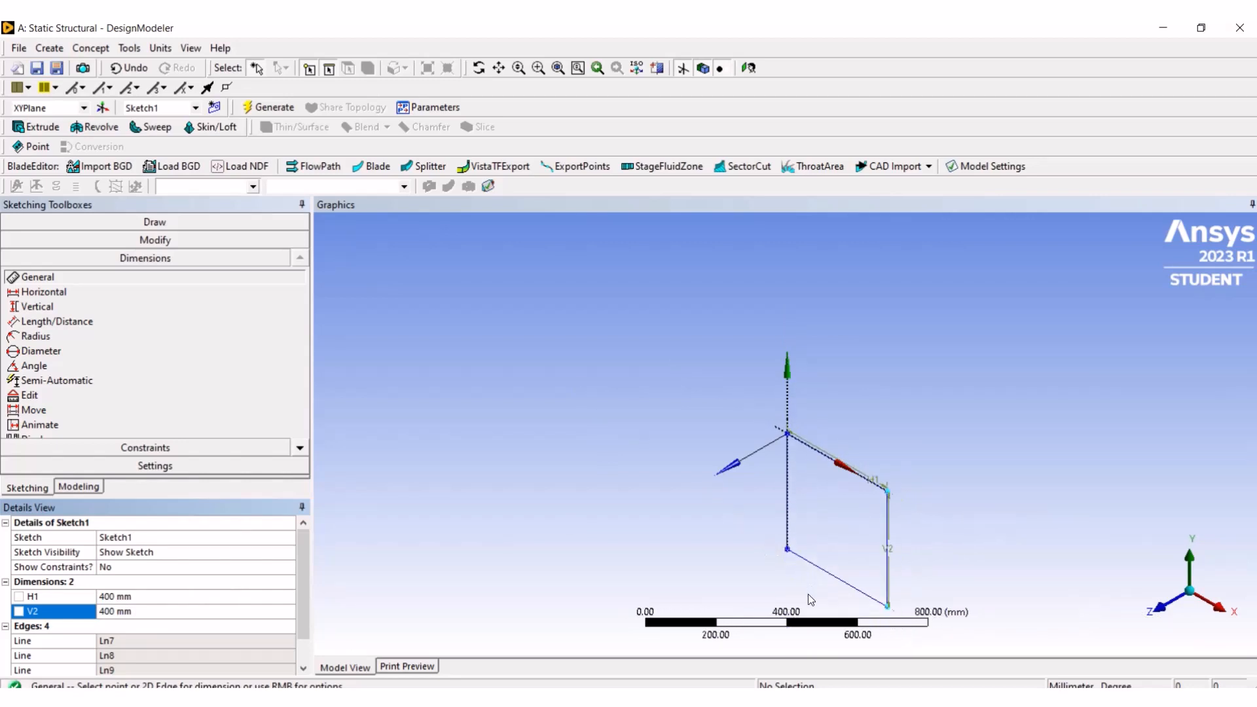
scroll(803, 594, "down", 1)
scroll(800, 593, "up", 1)
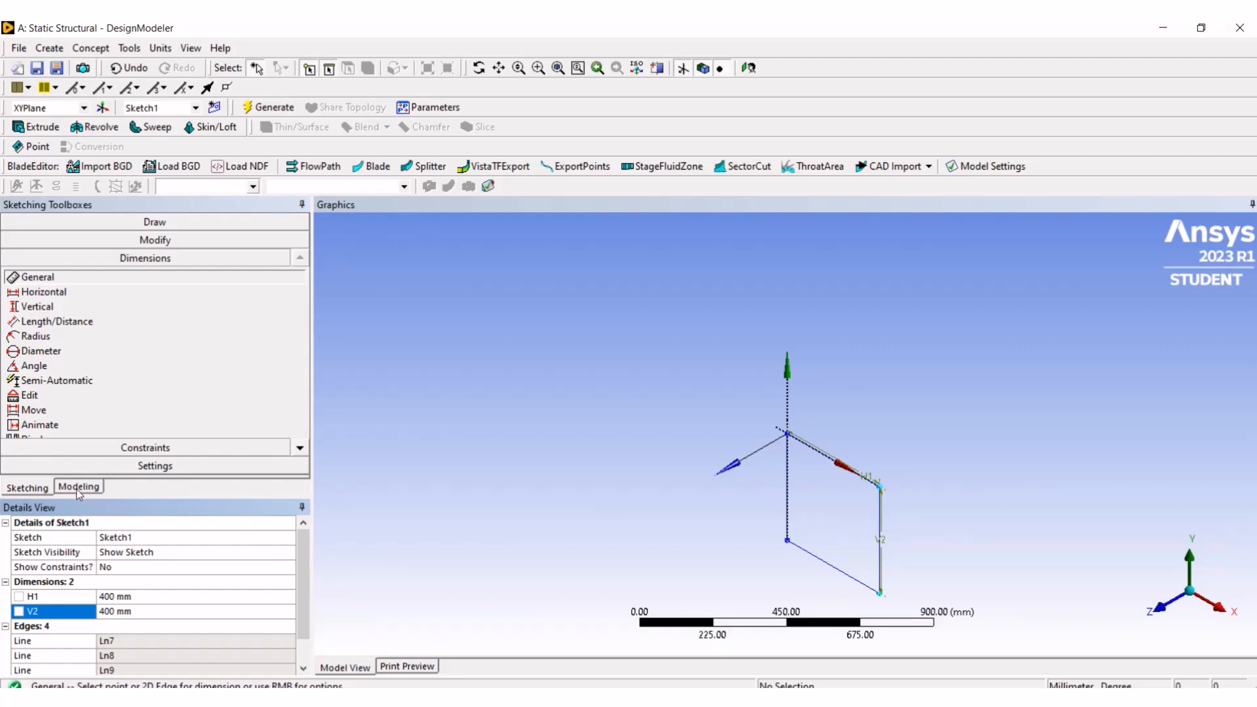
left_click(120, 467)
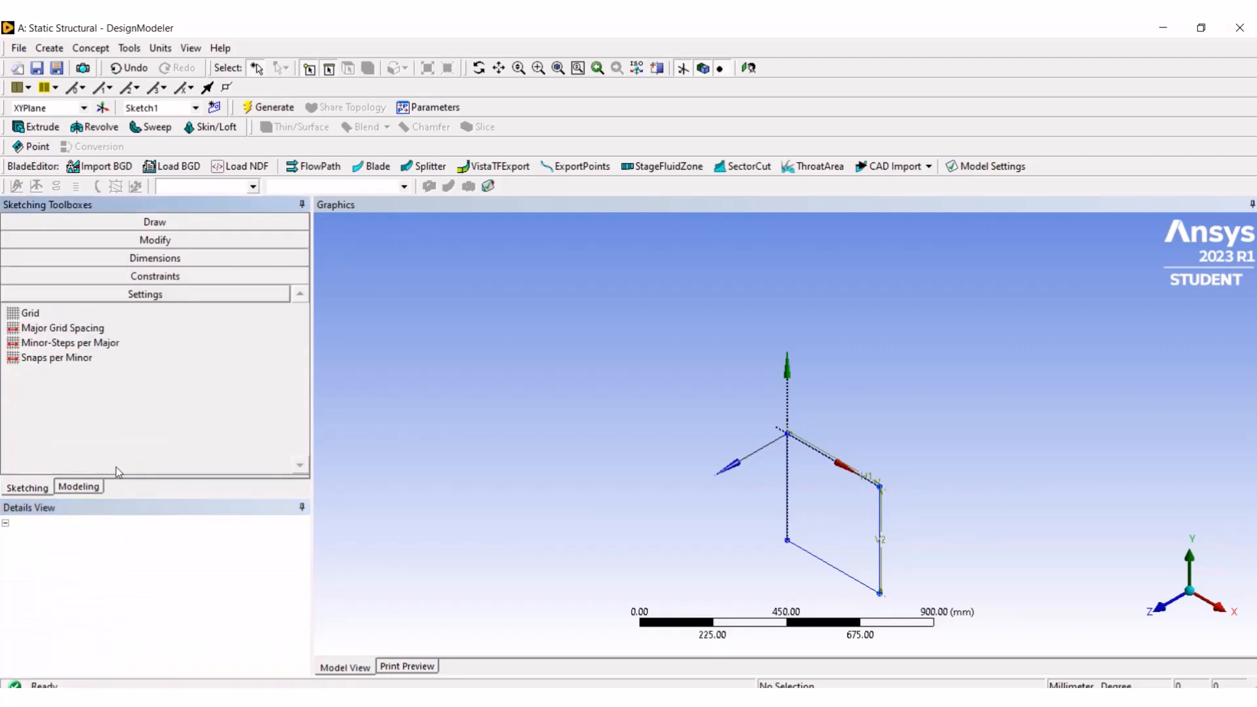
left_click(29, 315)
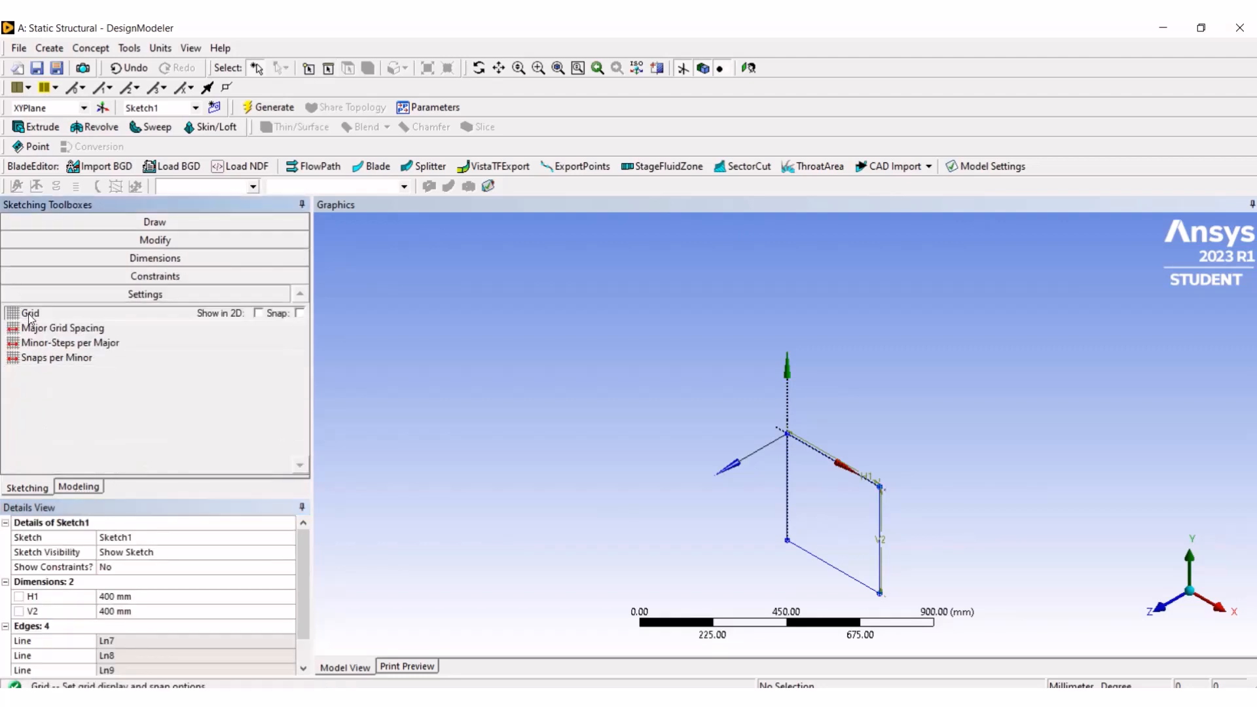
left_click(259, 314)
left_click(299, 313)
left_click(258, 314)
left_click(300, 313)
- Create a Surfaces From Sketches feature with Sketch1 of the XYPlane as its base object
left_click(87, 492)
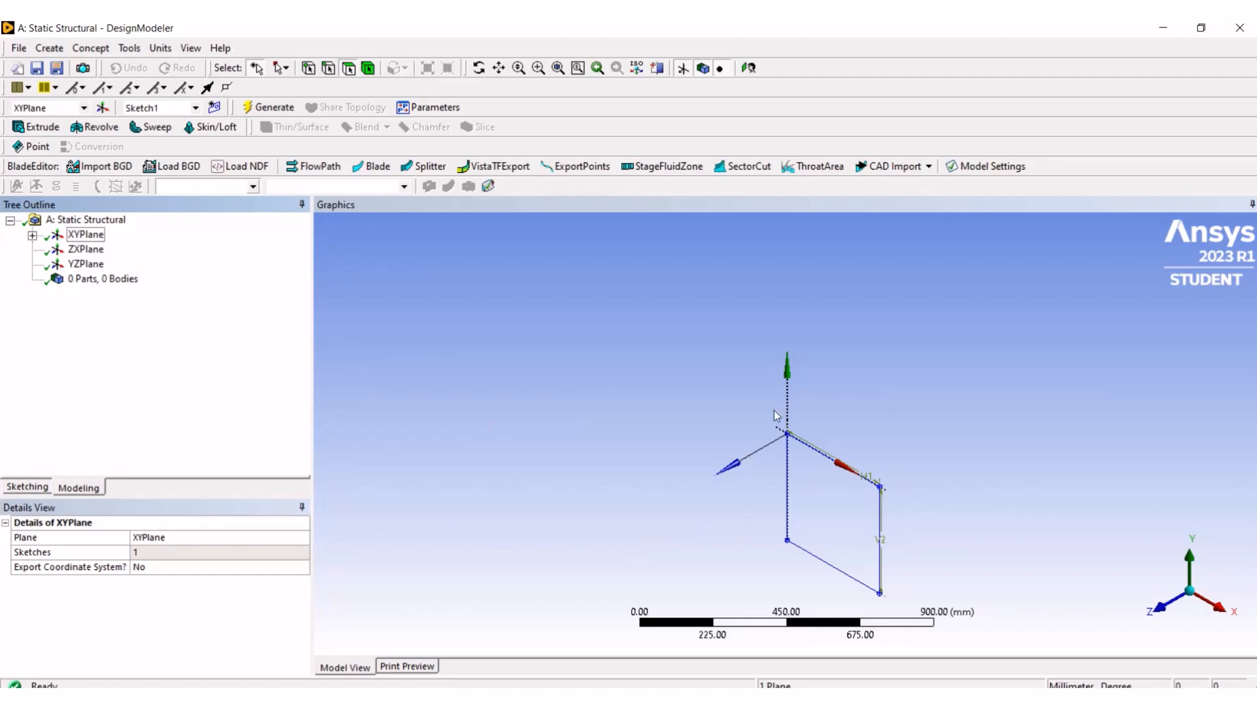
left_click(32, 237)
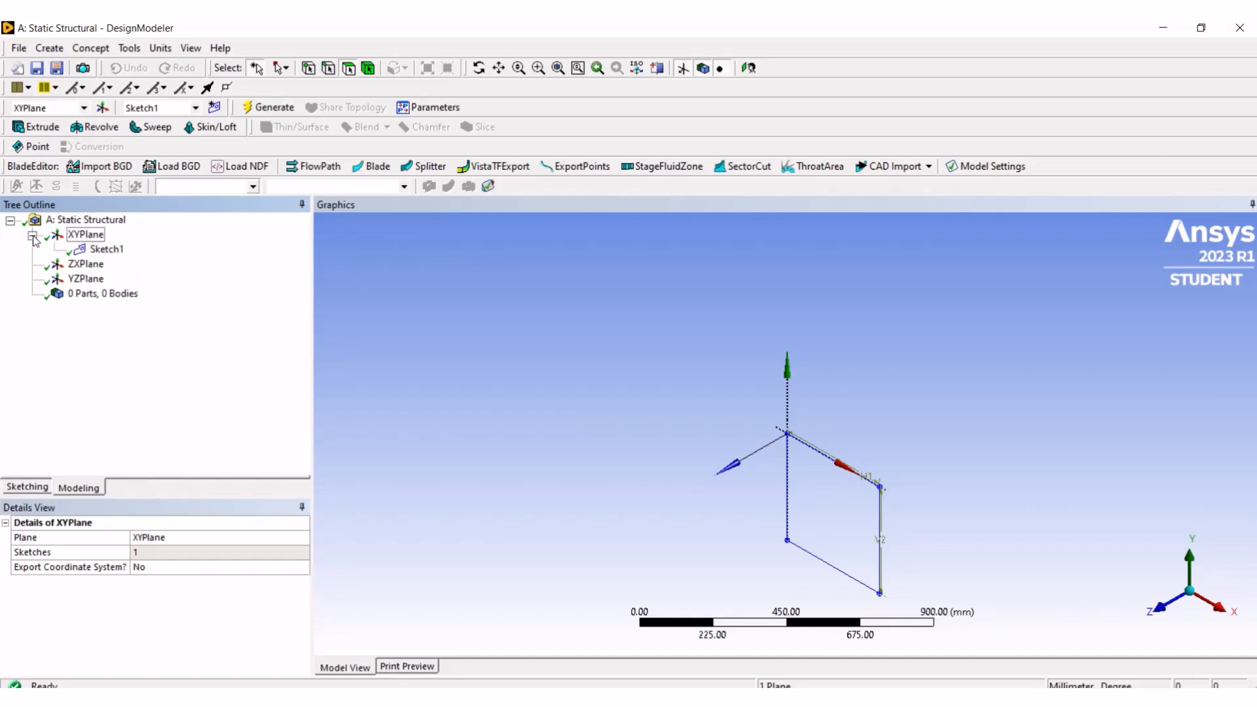
left_click(104, 253)
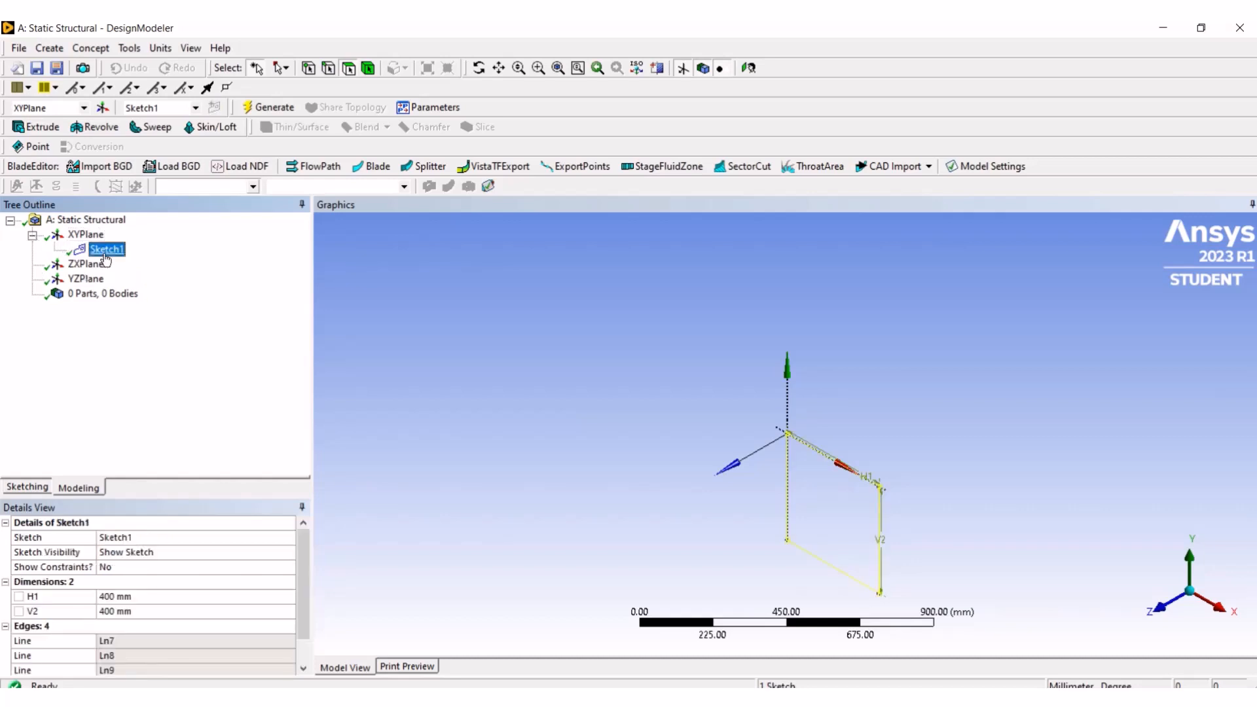
left_click(93, 49)
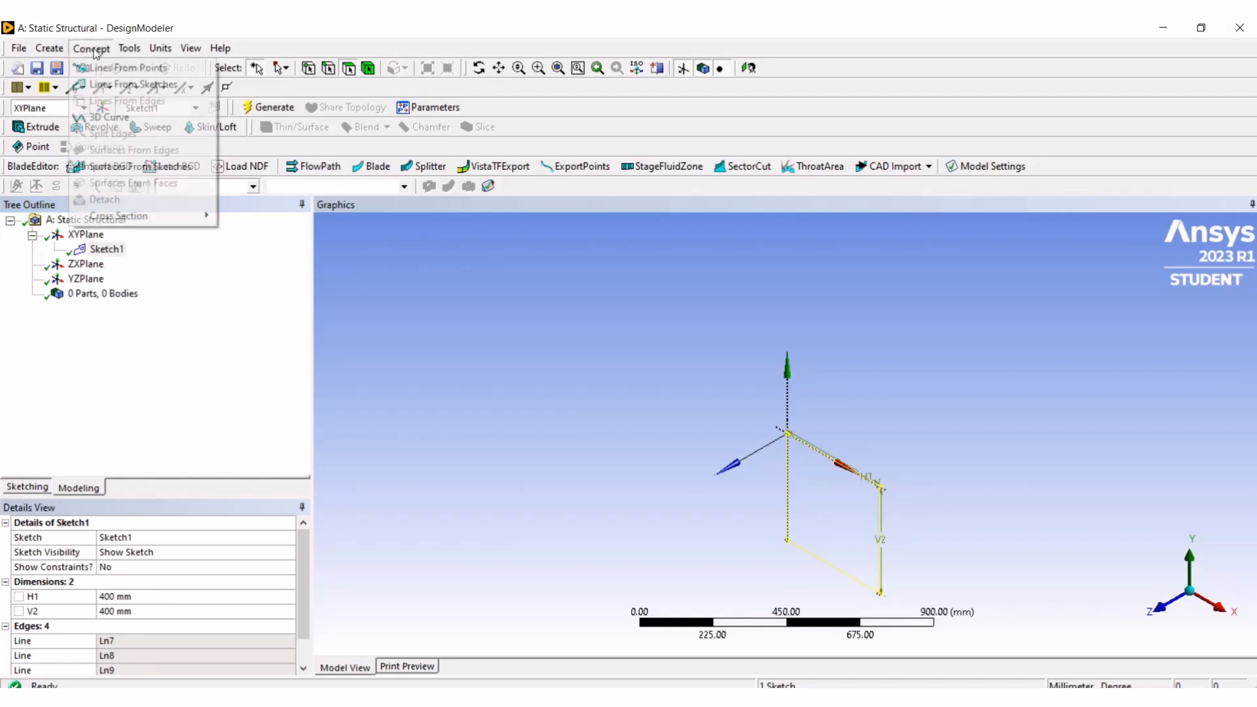
left_click(180, 171)
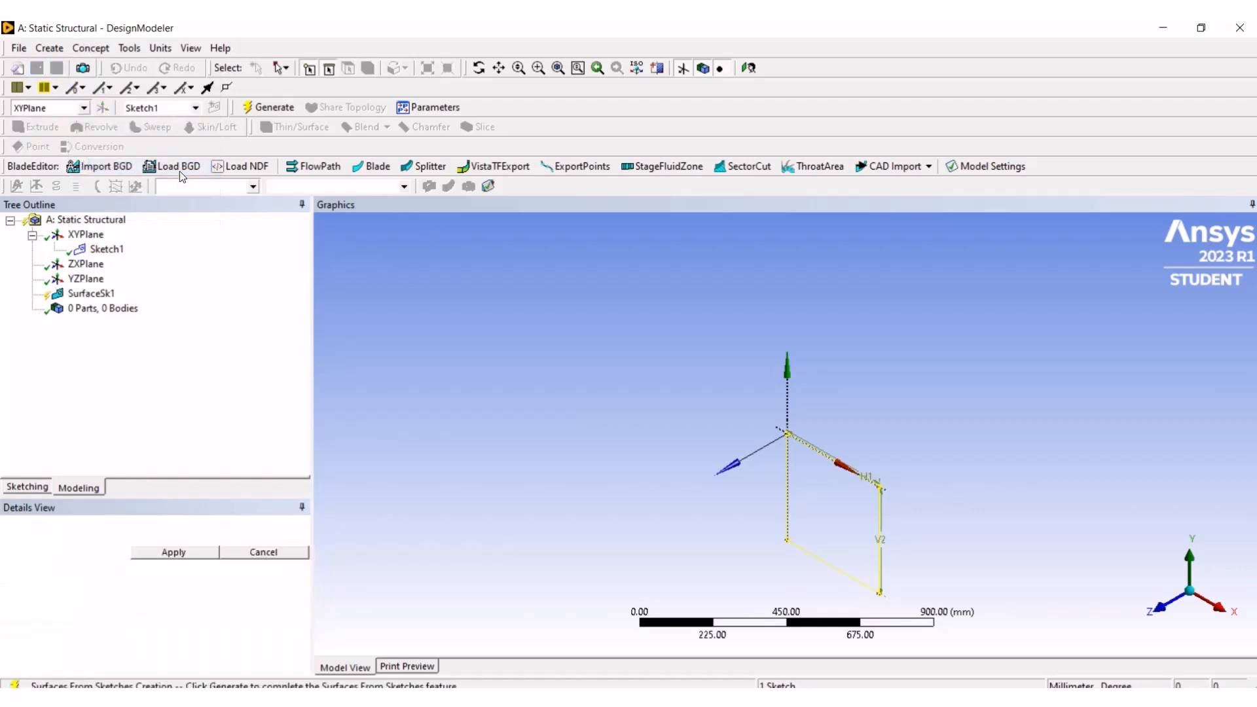
left_click(107, 250)
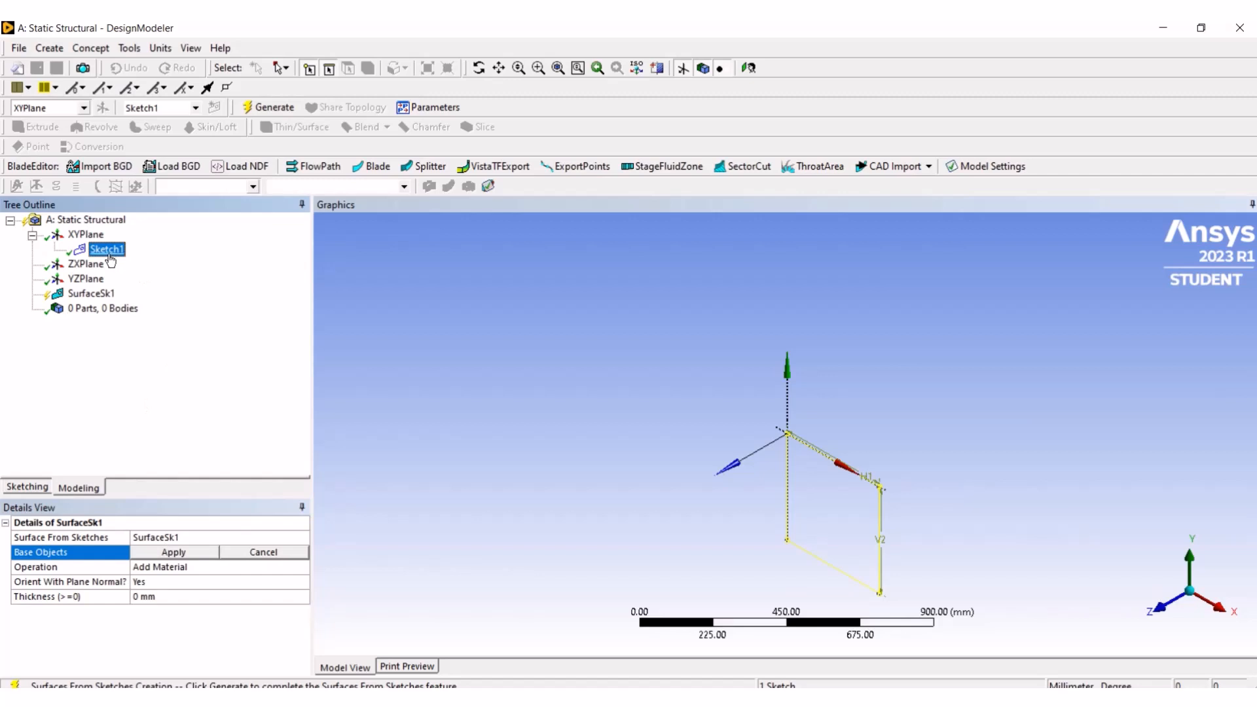
left_click(194, 552)
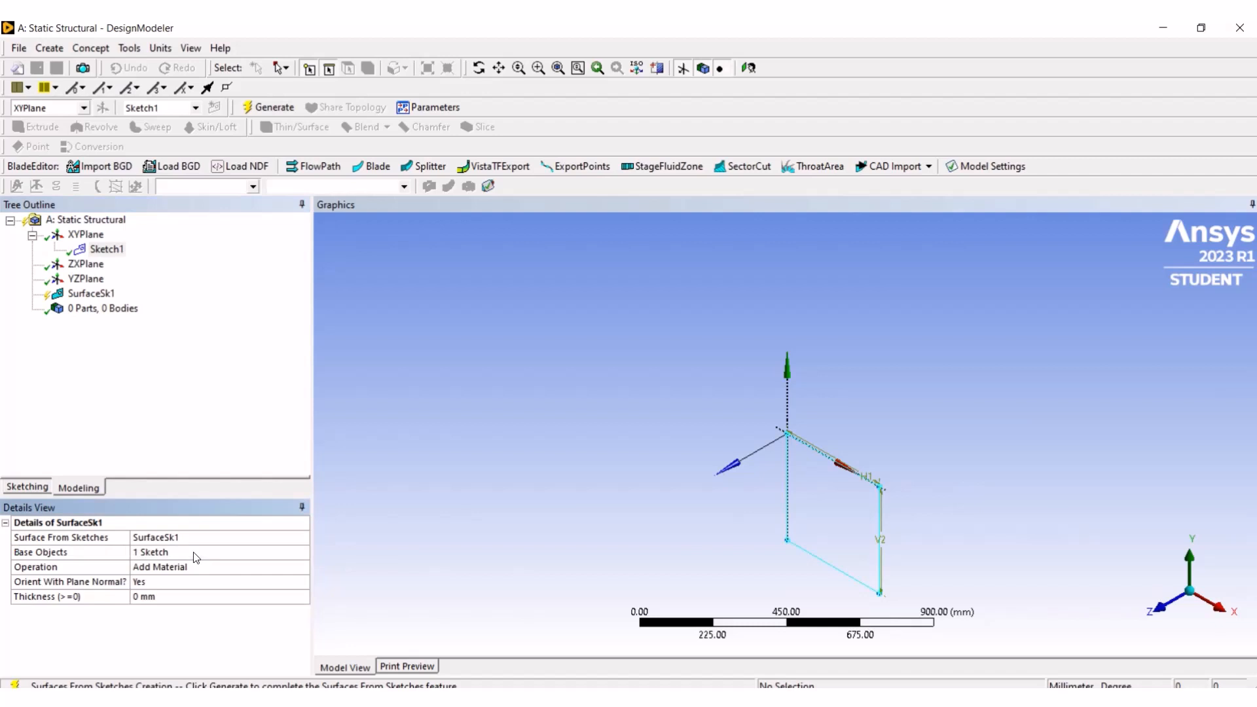
- Set the surface thickness to 4 mm and generate the first plate
left_click(139, 597)
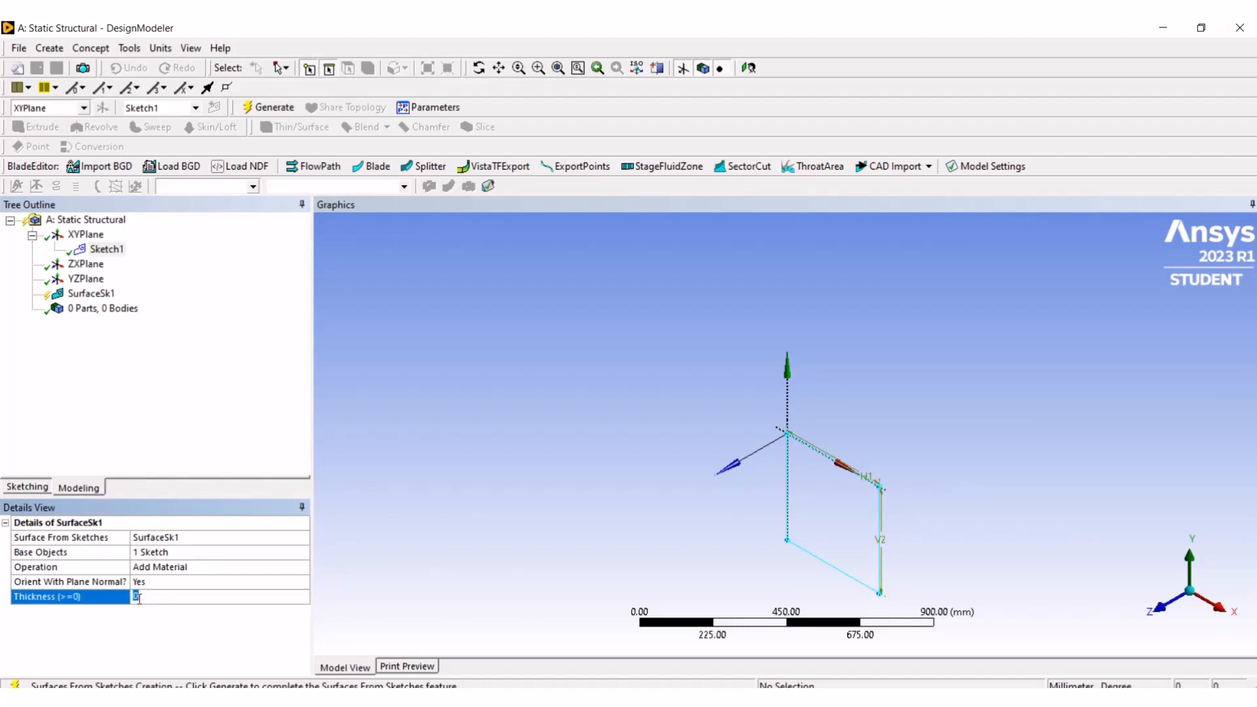
type("4")
key("Return")
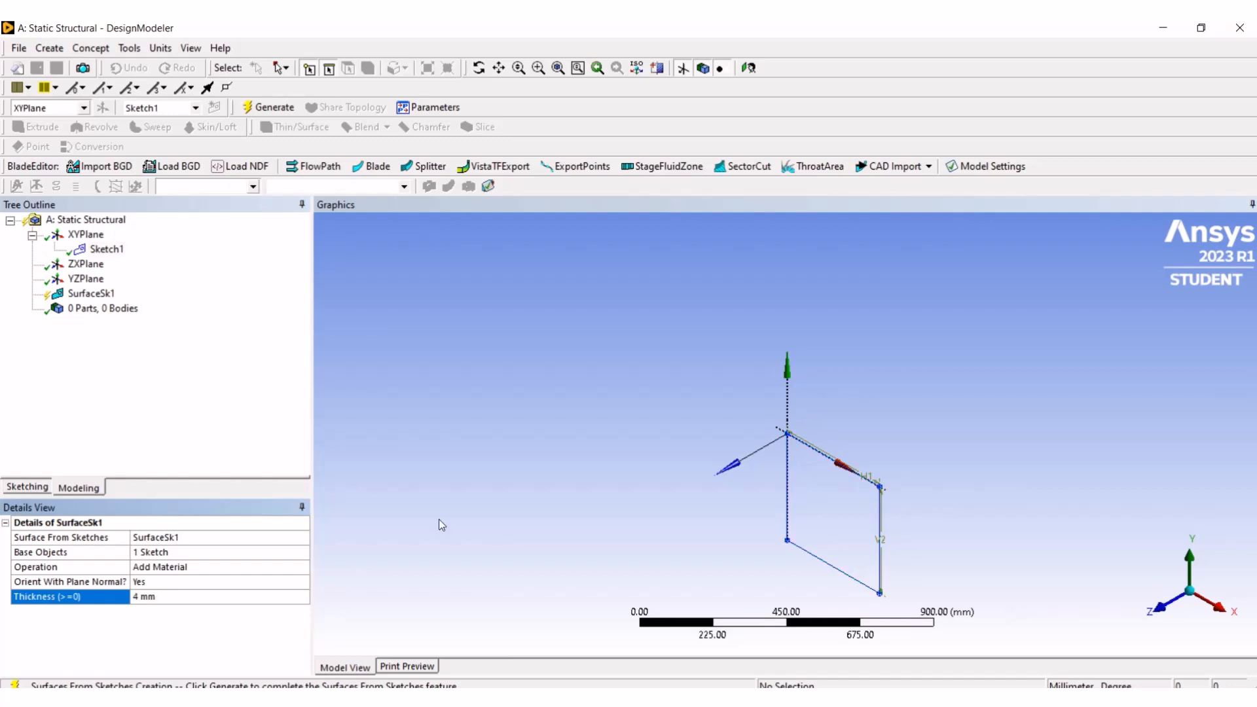
left_click(274, 108)
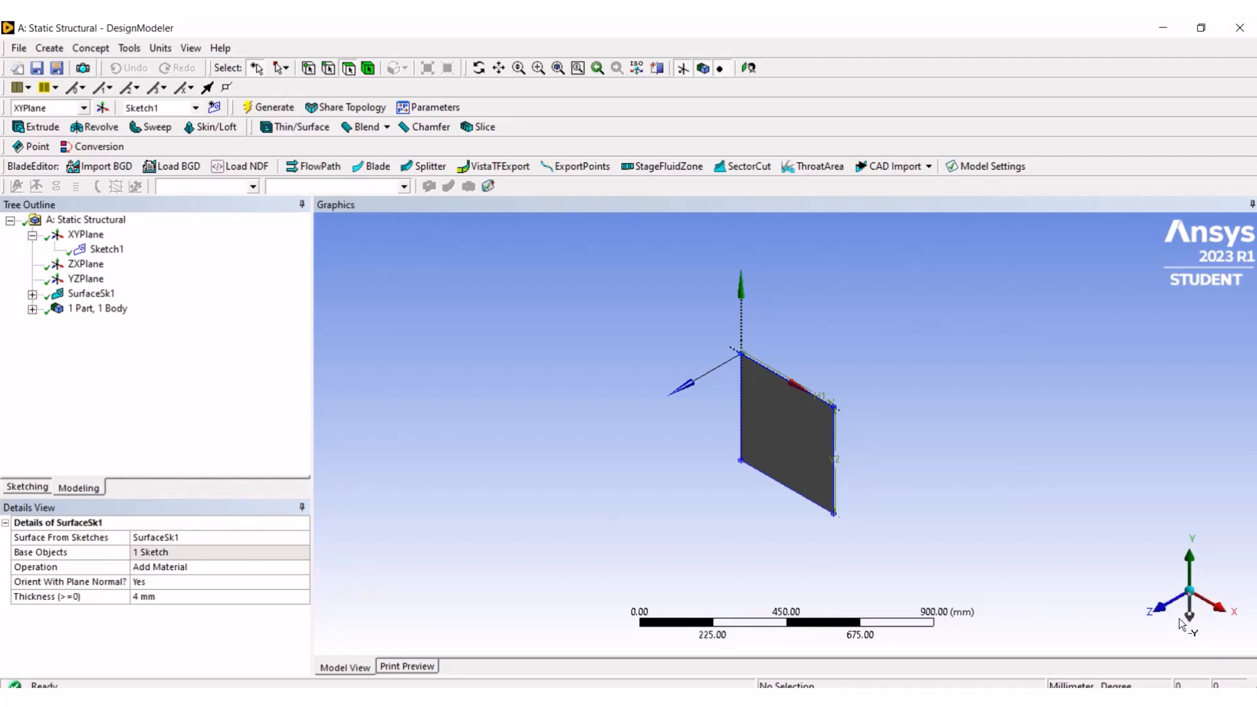
- Draw a rectangle about 400 mm by 369 mm on the ZXPlane, from the origin toward positive Z and positive X
left_click(95, 267)
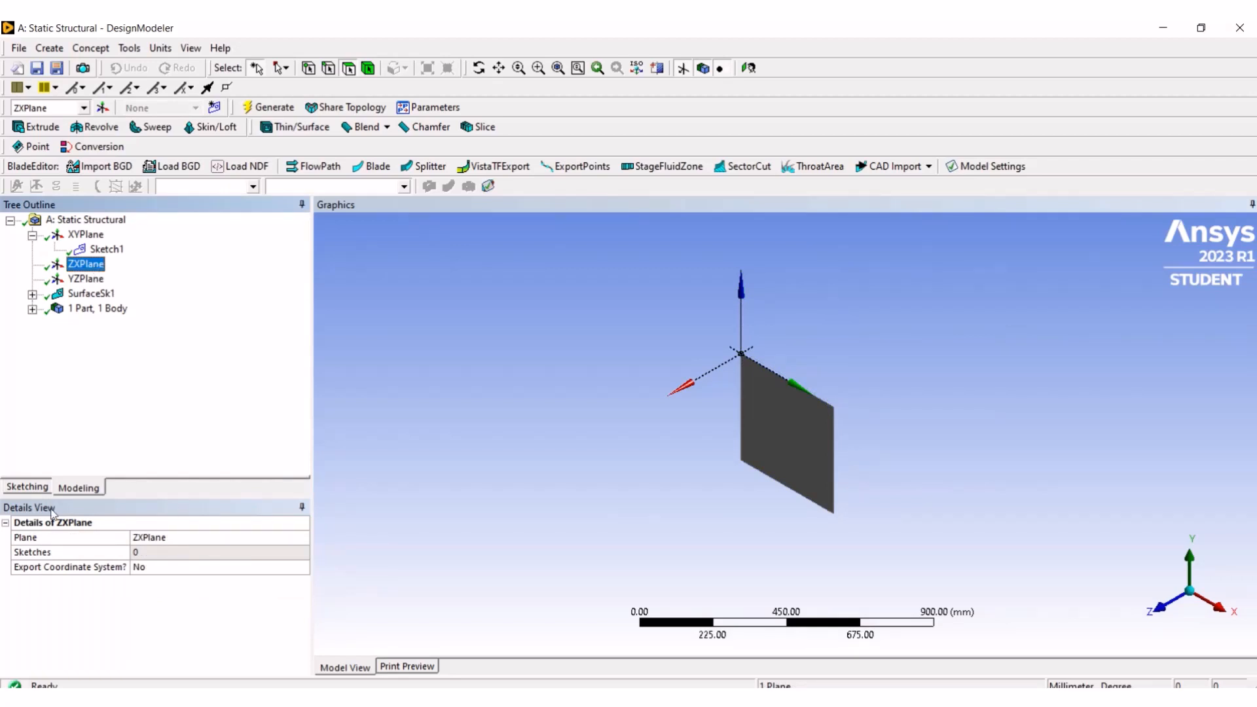
left_click(35, 491)
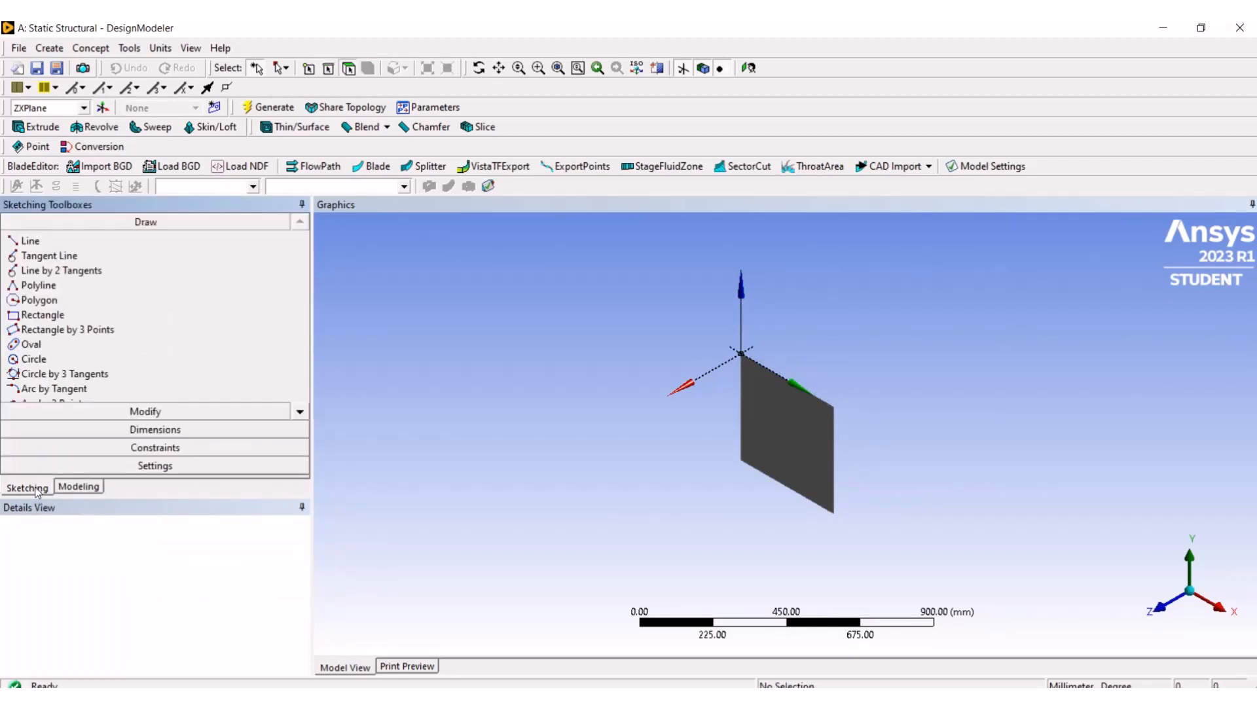
left_click(40, 317)
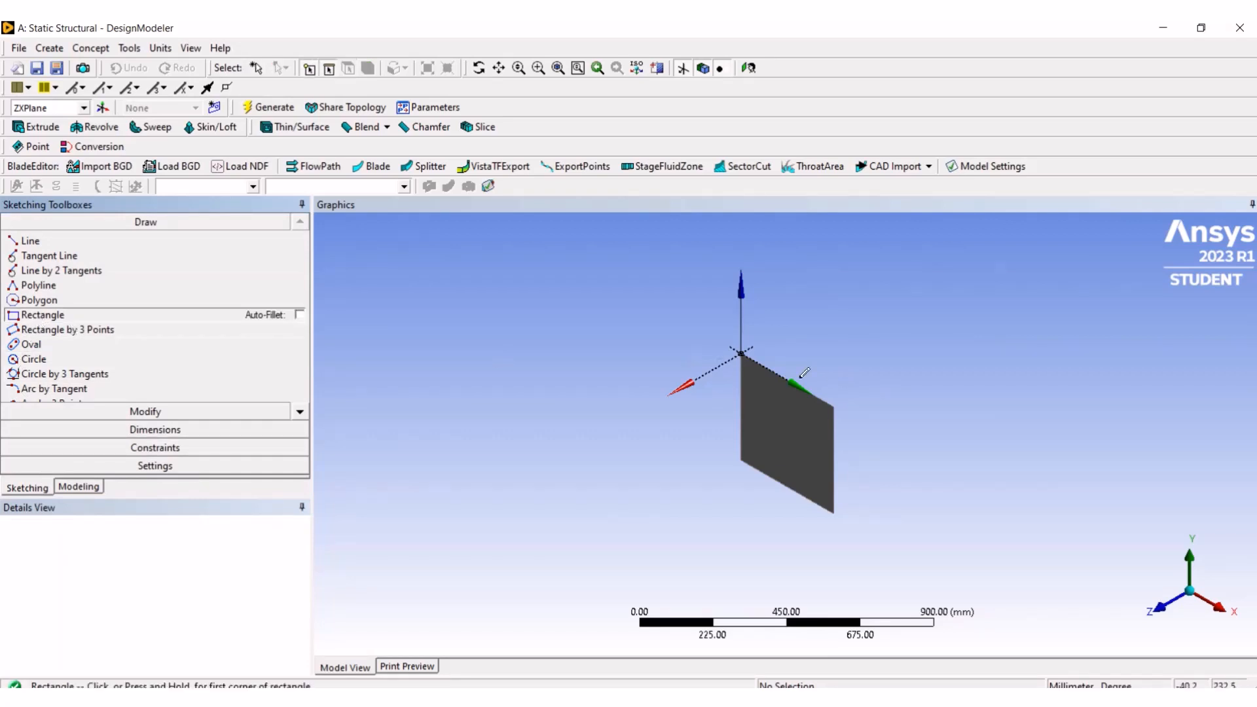
left_click(740, 353)
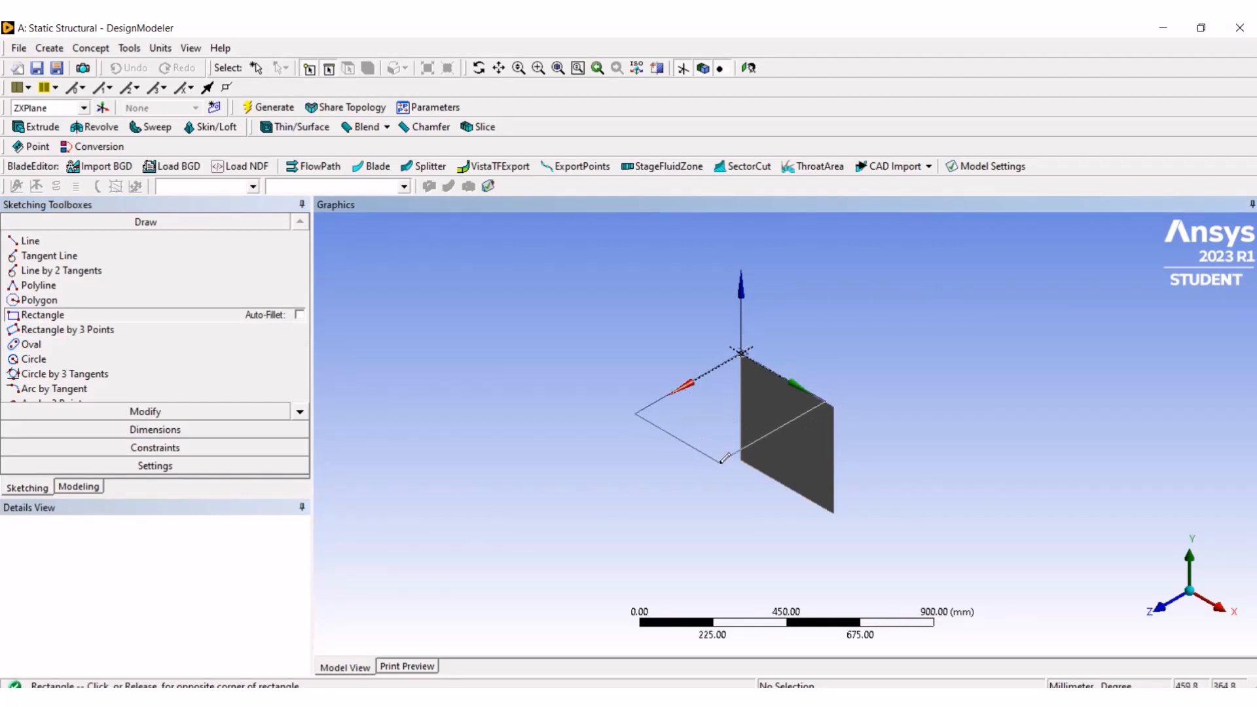
left_click(739, 450)
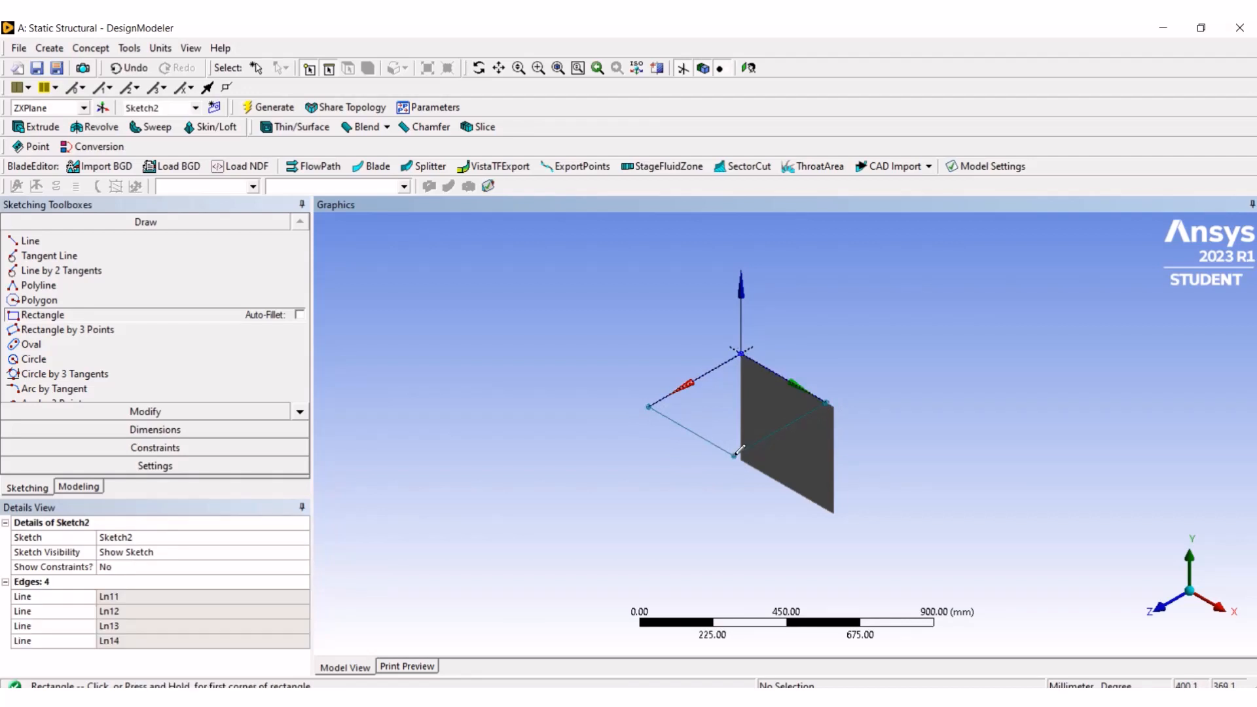
- Add general dimensions to two adjacent edges of the ZXPlane rectangle, one along each direction
left_click(167, 430)
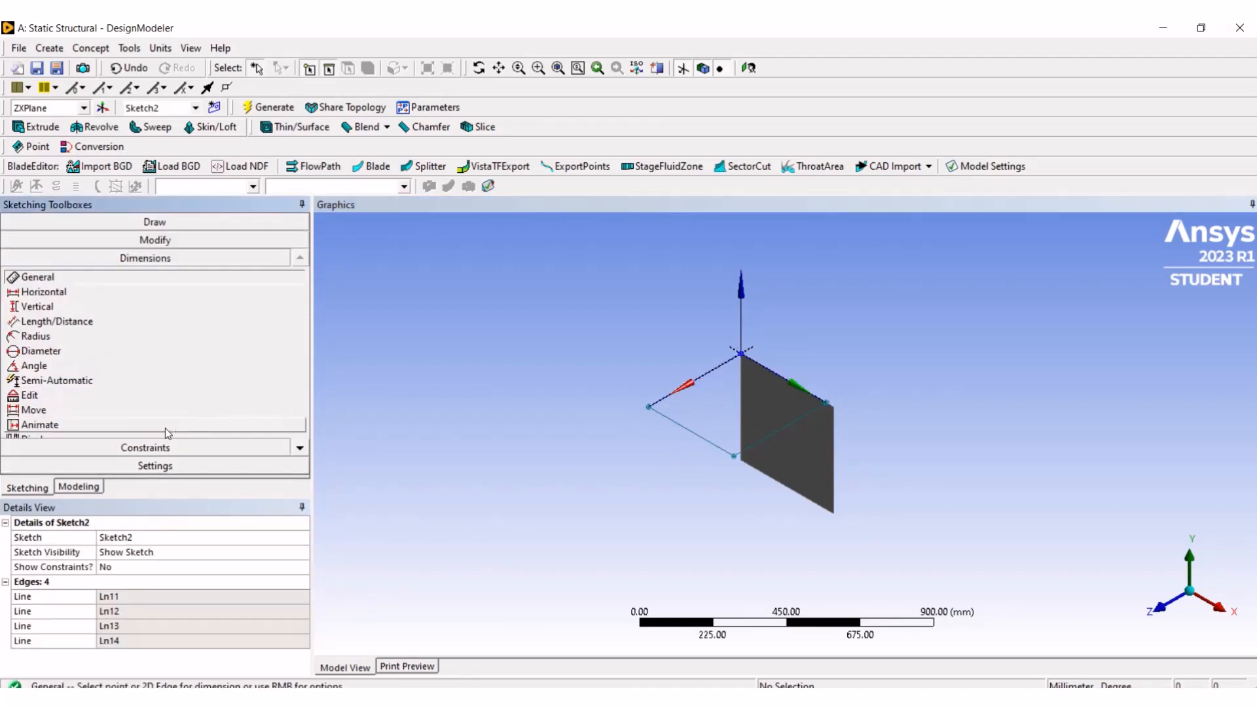
left_click(783, 429)
left_click(787, 439)
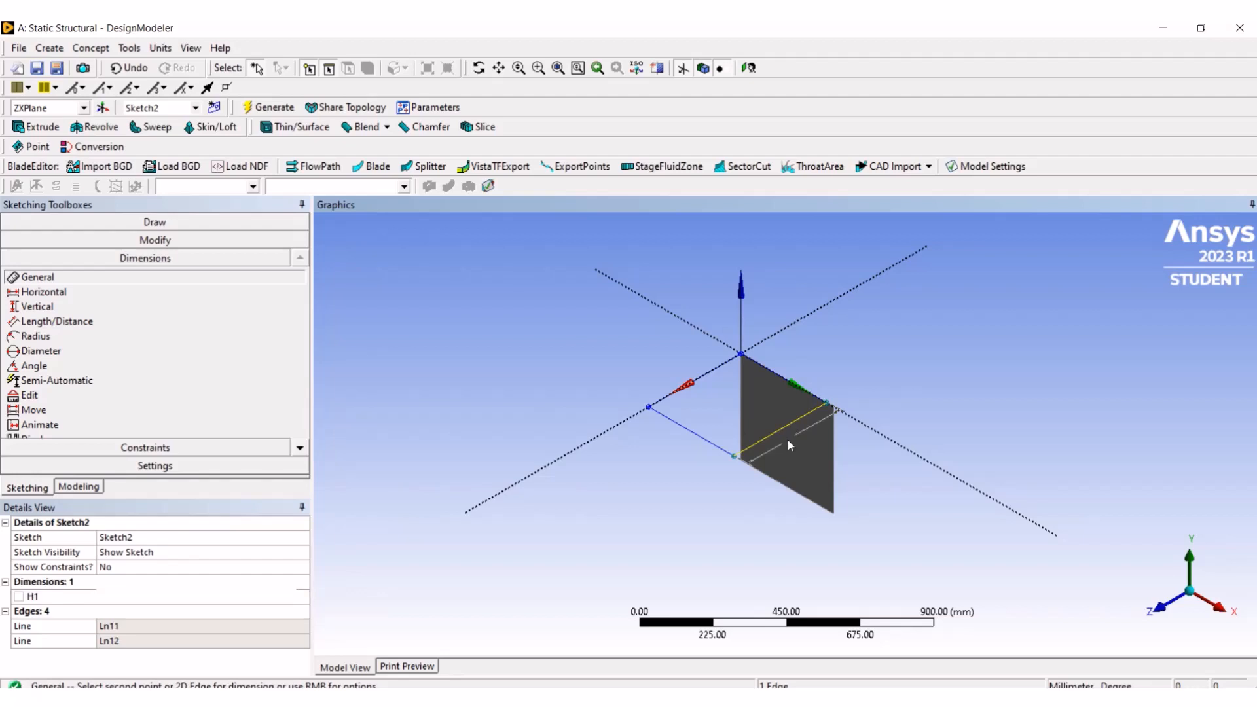
left_click(703, 445)
left_click(686, 453)
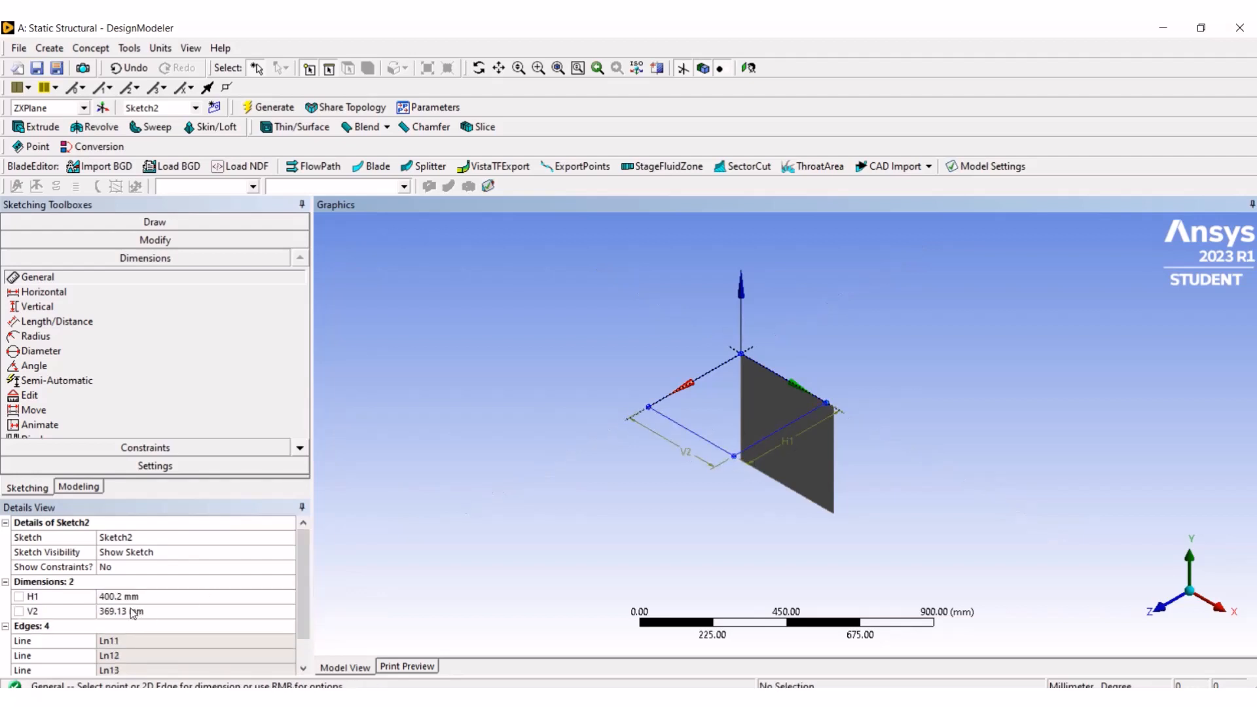
- Set both dimensions of the ZXPlane rectangle, H1 and V2, to 400 mm
left_click(119, 597)
type("400")
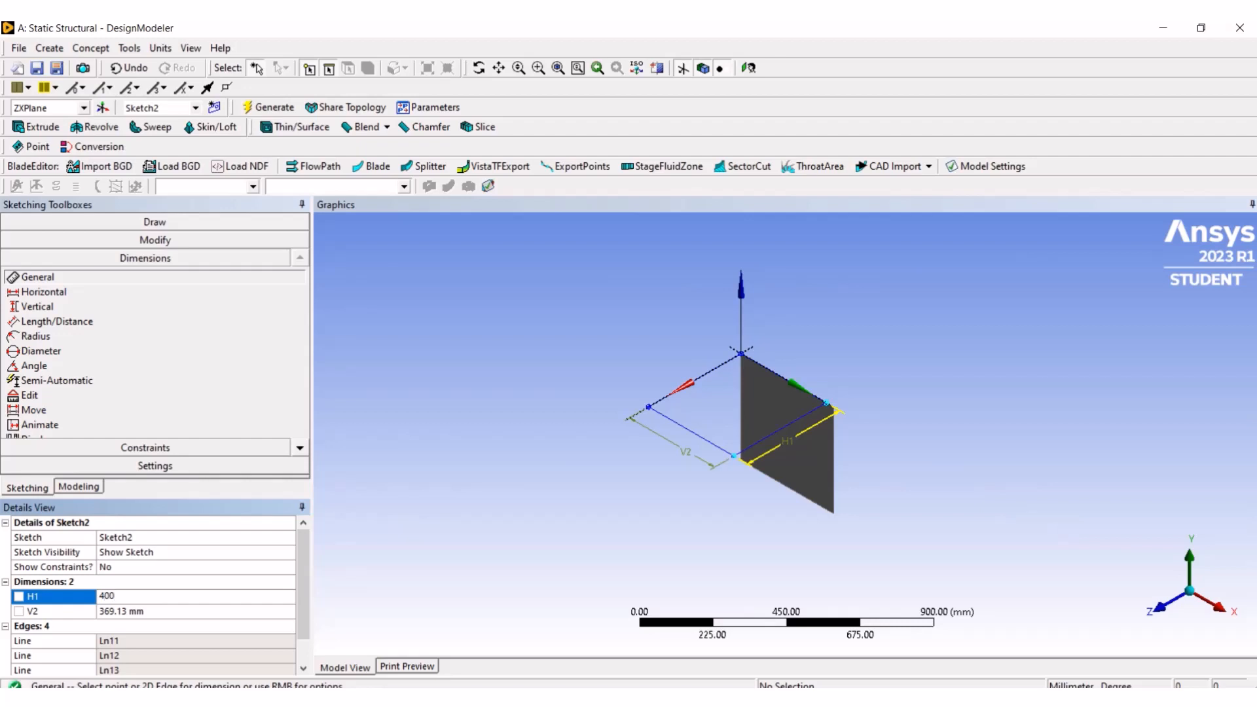
left_click(112, 612)
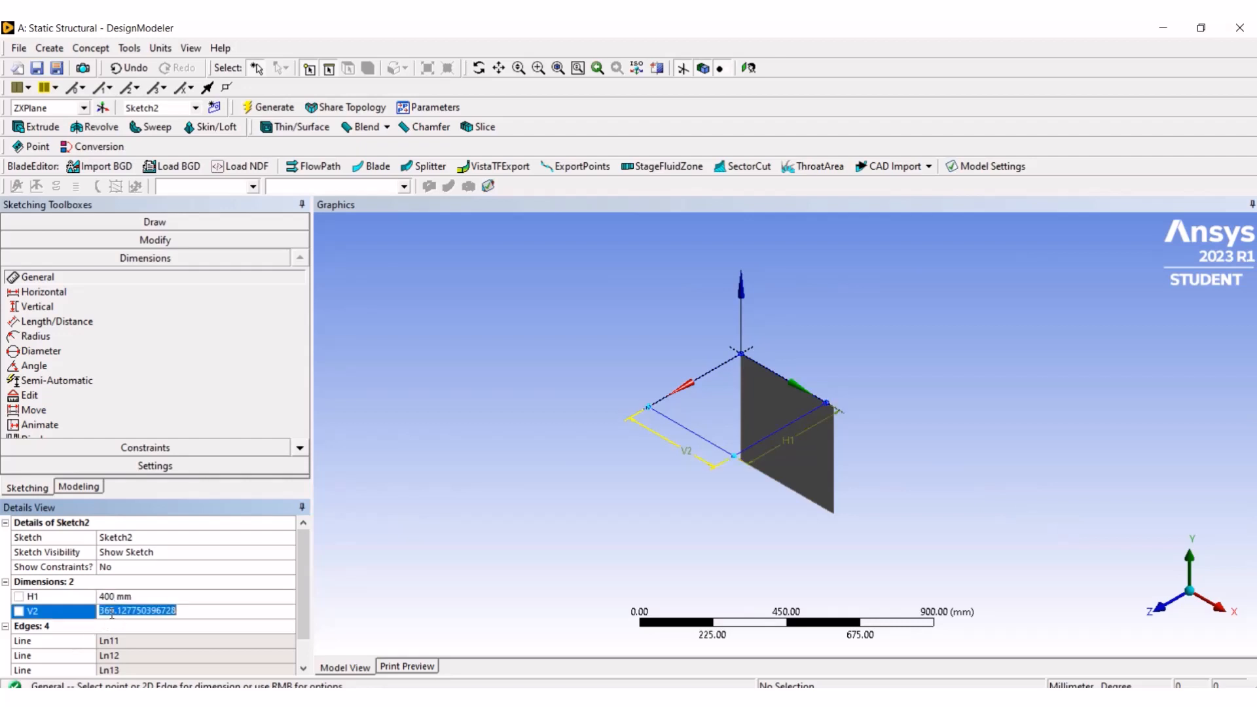
type("400")
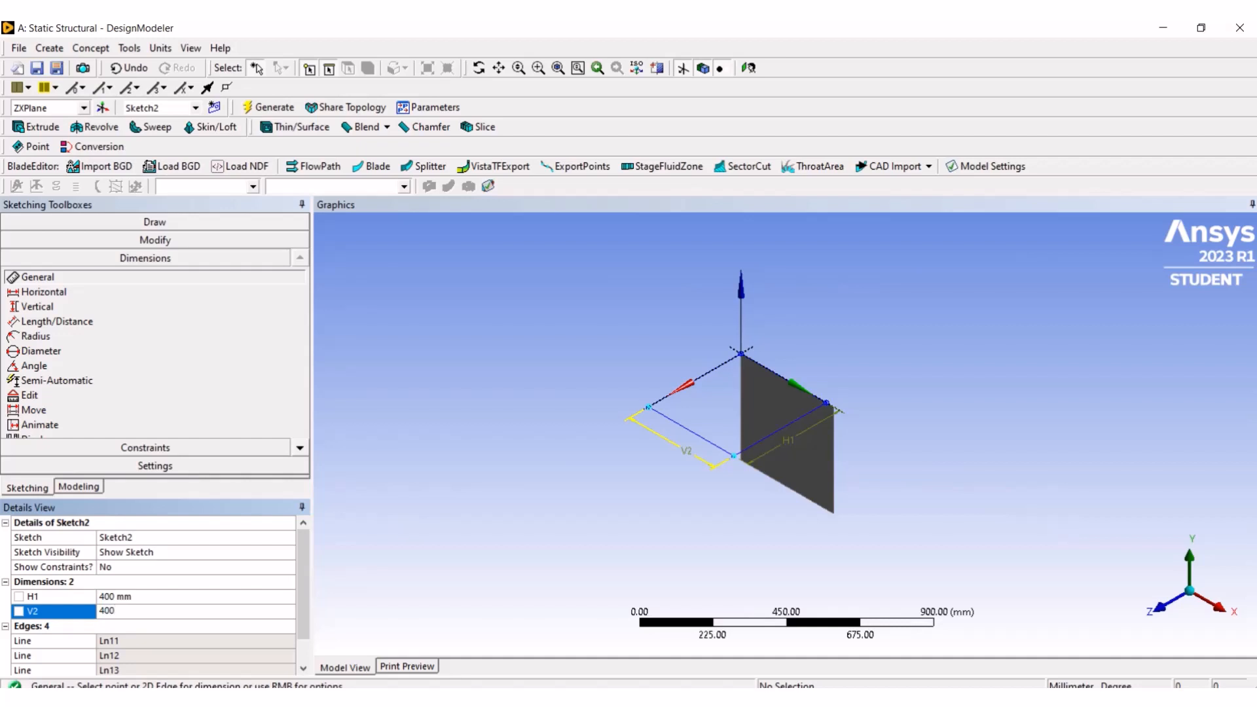
key("Return")
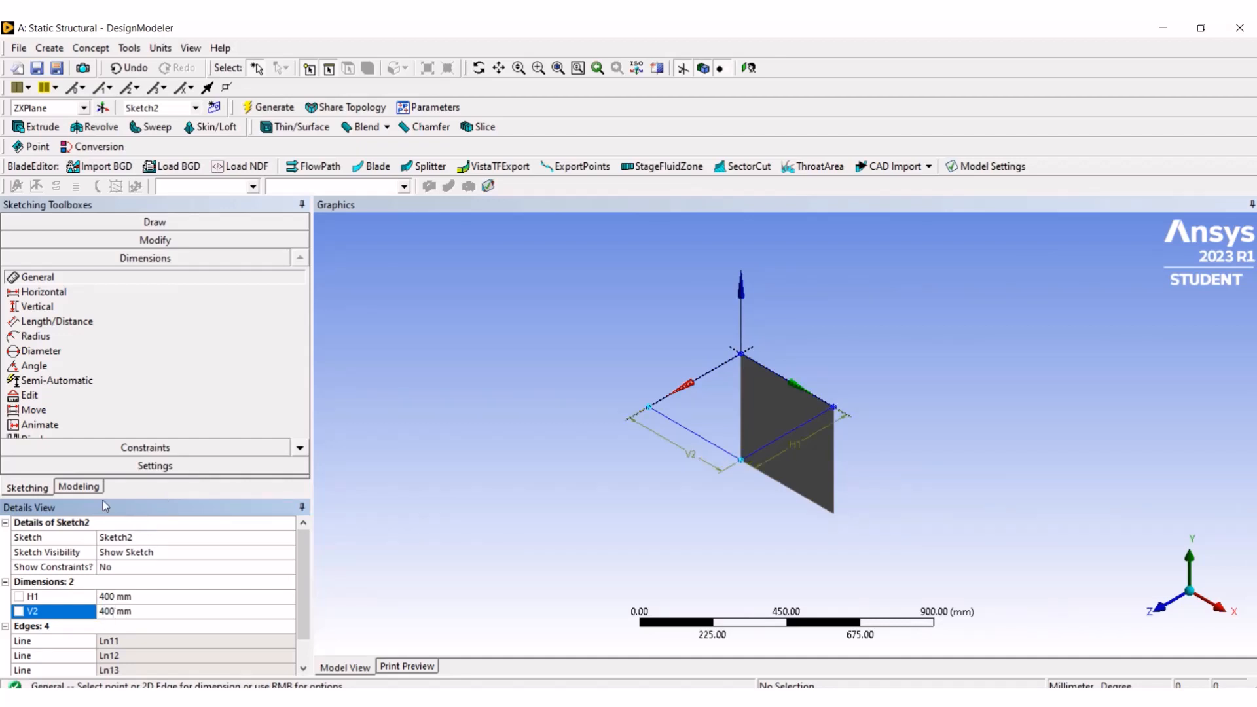
- Leave sketching and select Sketch2 under ZXPlane in the model tree
left_click(79, 488)
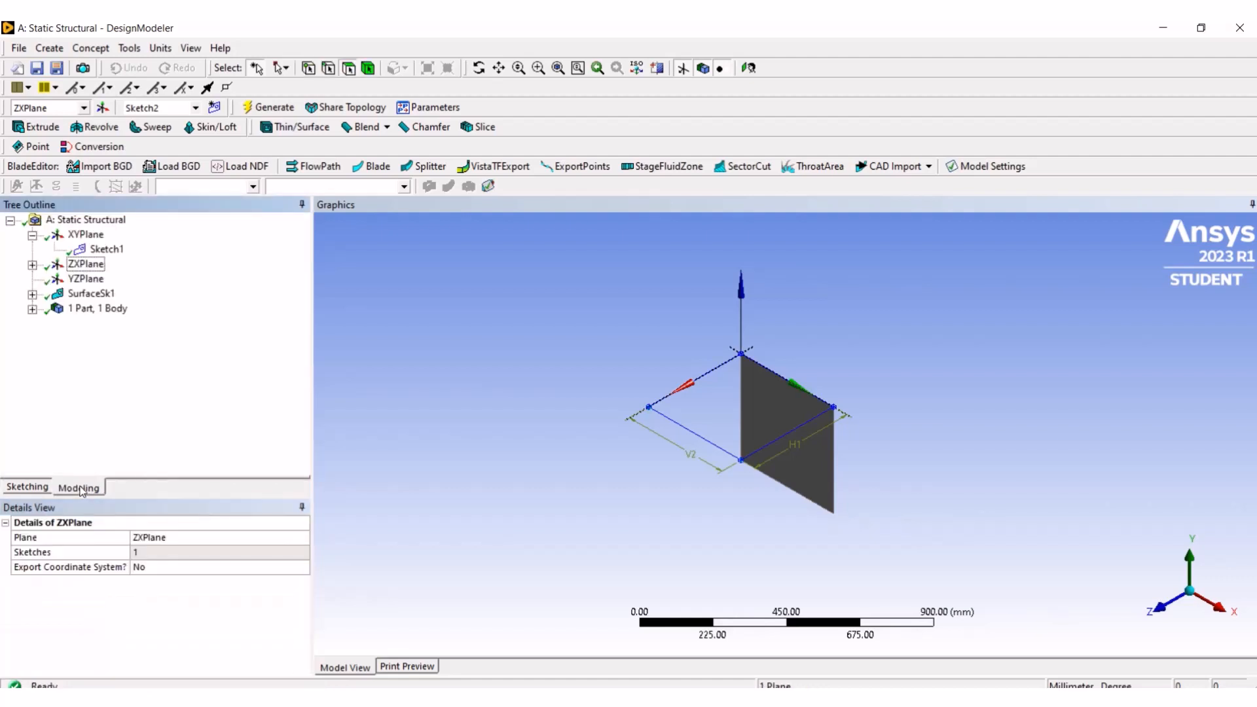
left_click(32, 264)
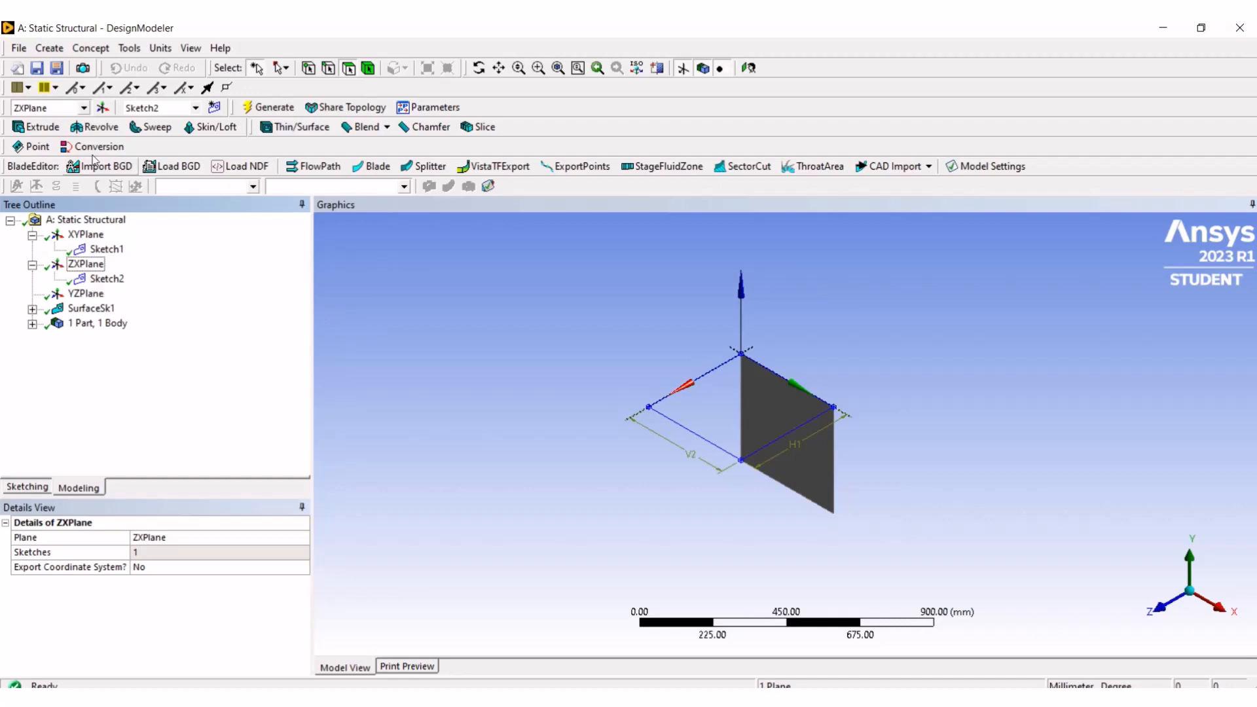
left_click(92, 49)
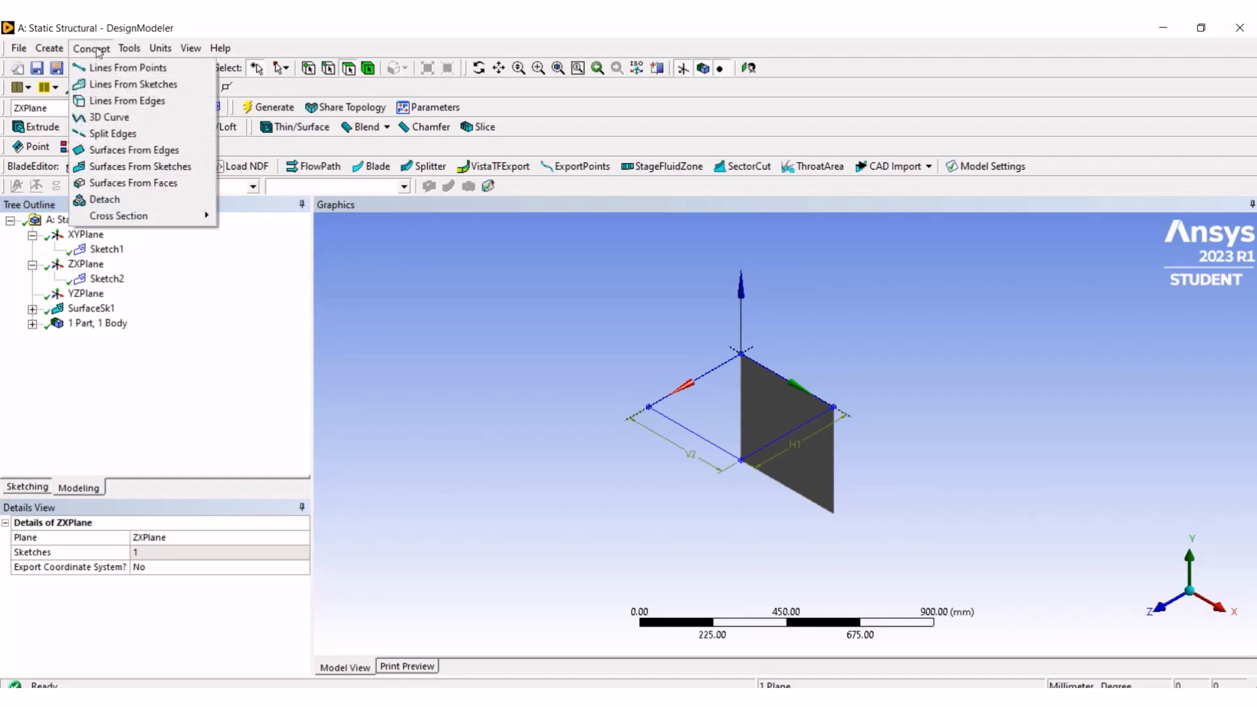
left_click(113, 284)
- Try to generate a 4 mm thick surface from Sketch2 with the Add Material operation
left_click(93, 49)
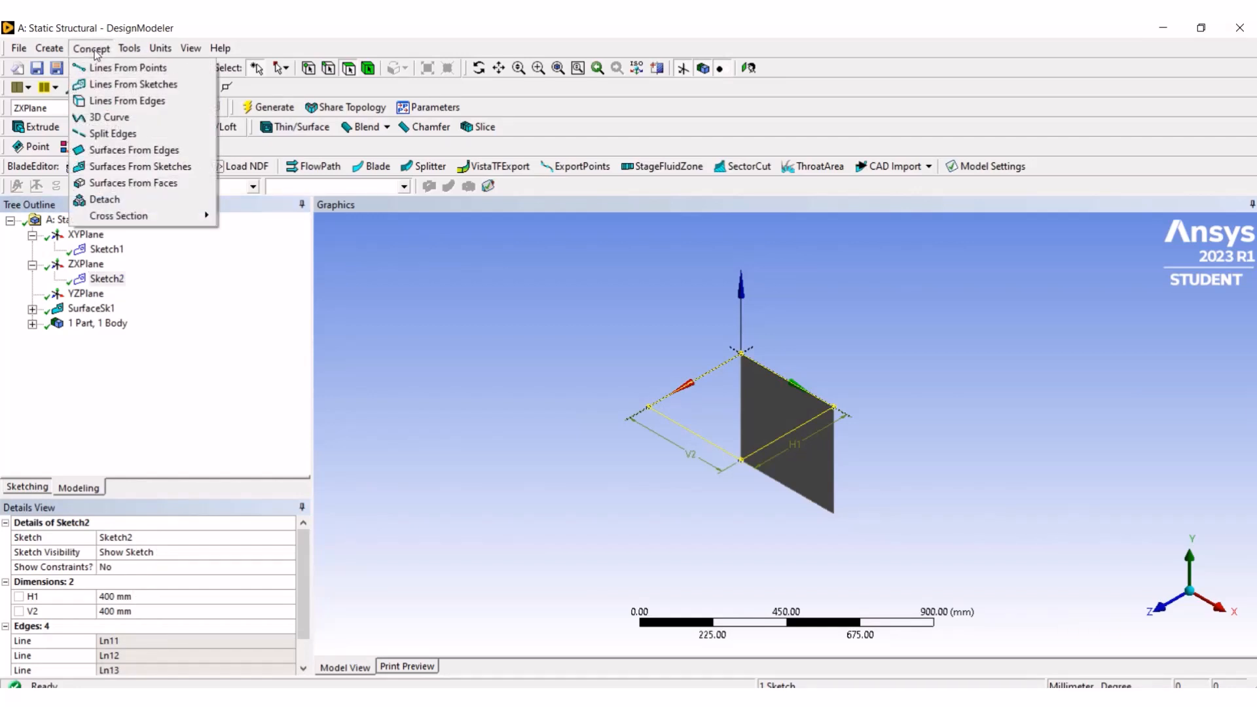
left_click(166, 170)
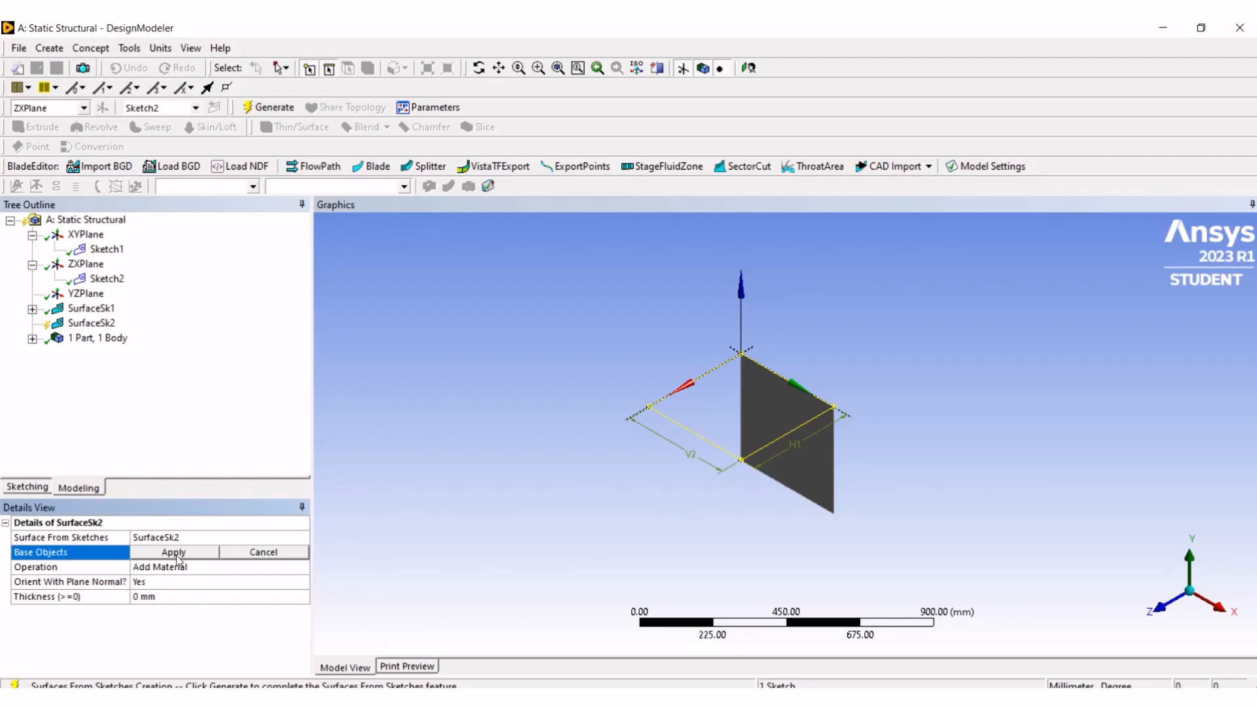
left_click(107, 278)
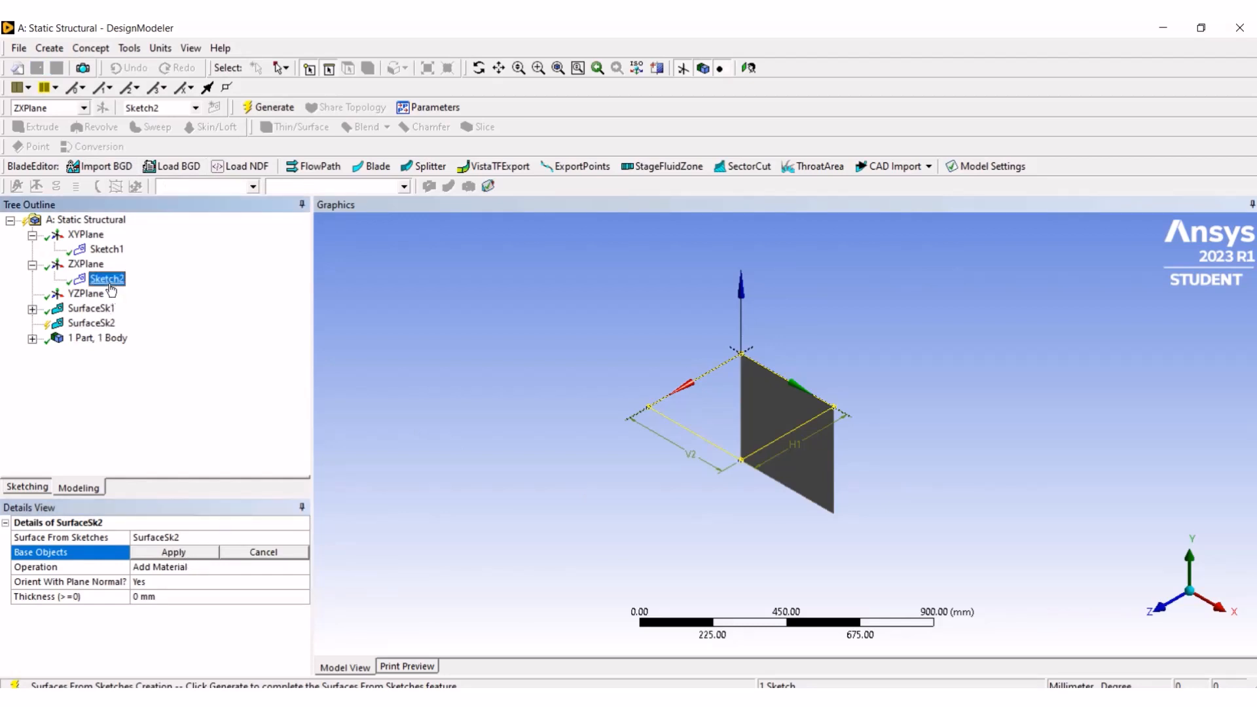
left_click(190, 550)
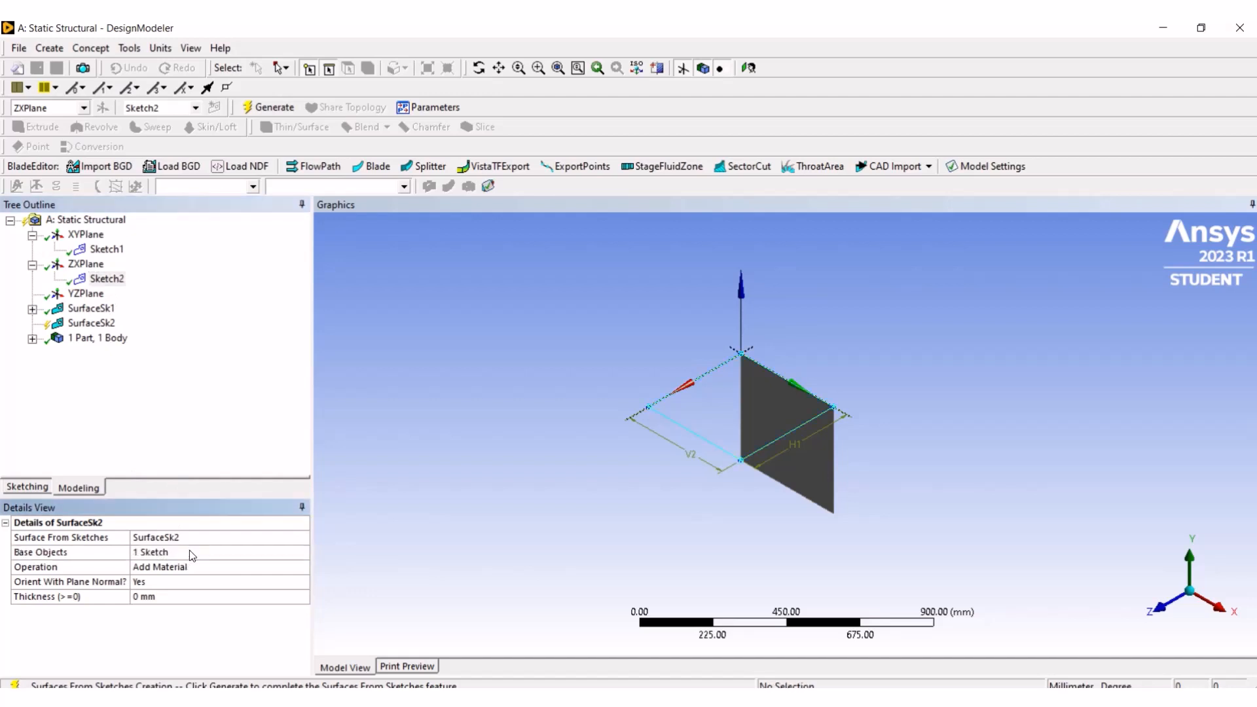
left_click(141, 597)
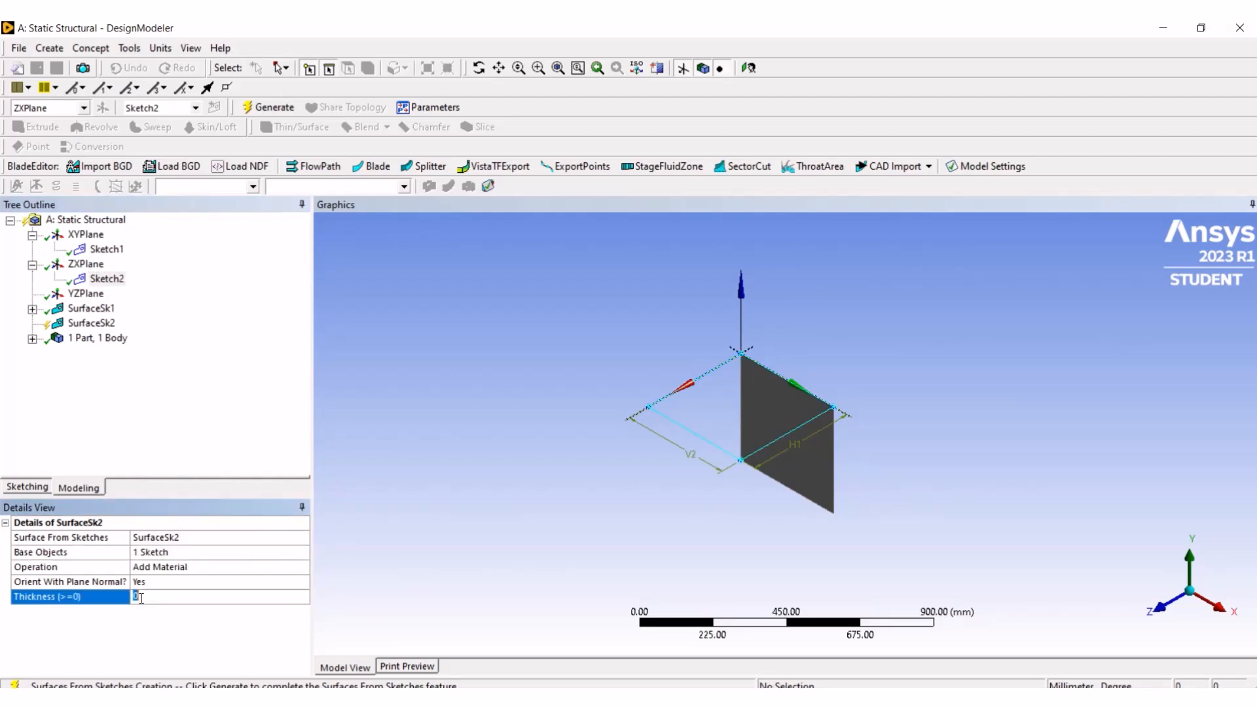
type("4")
key("Return")
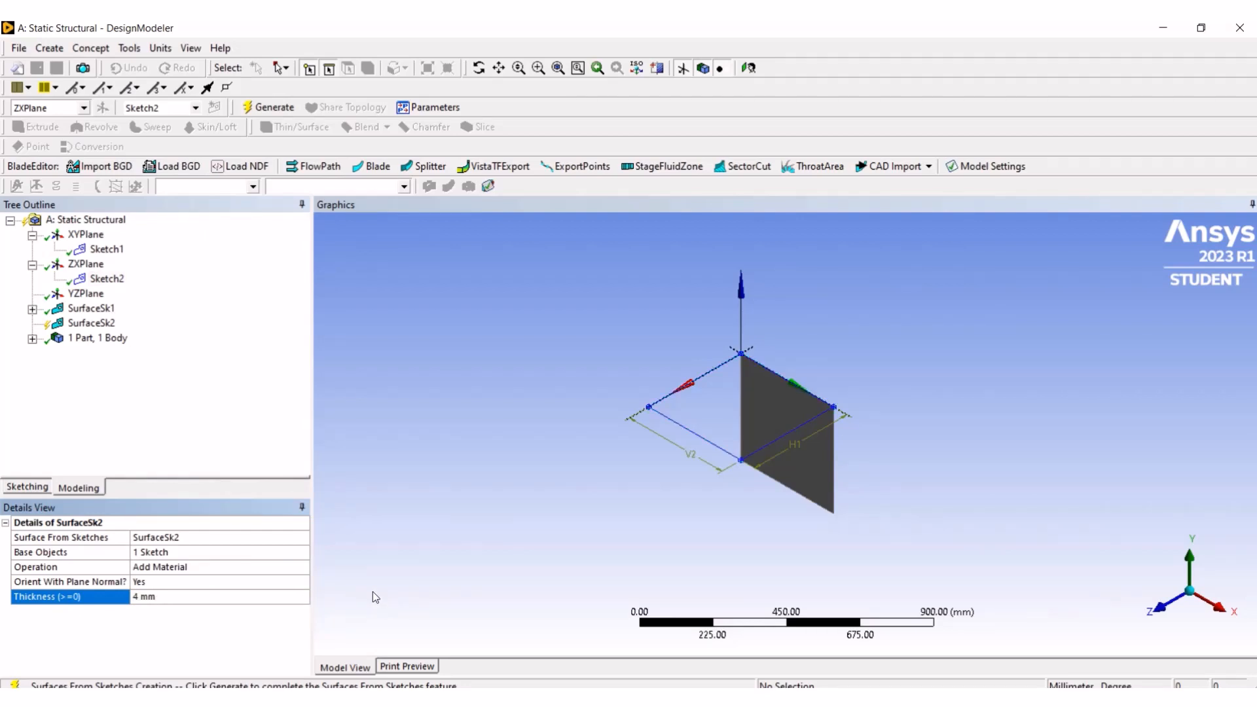
left_click(278, 108)
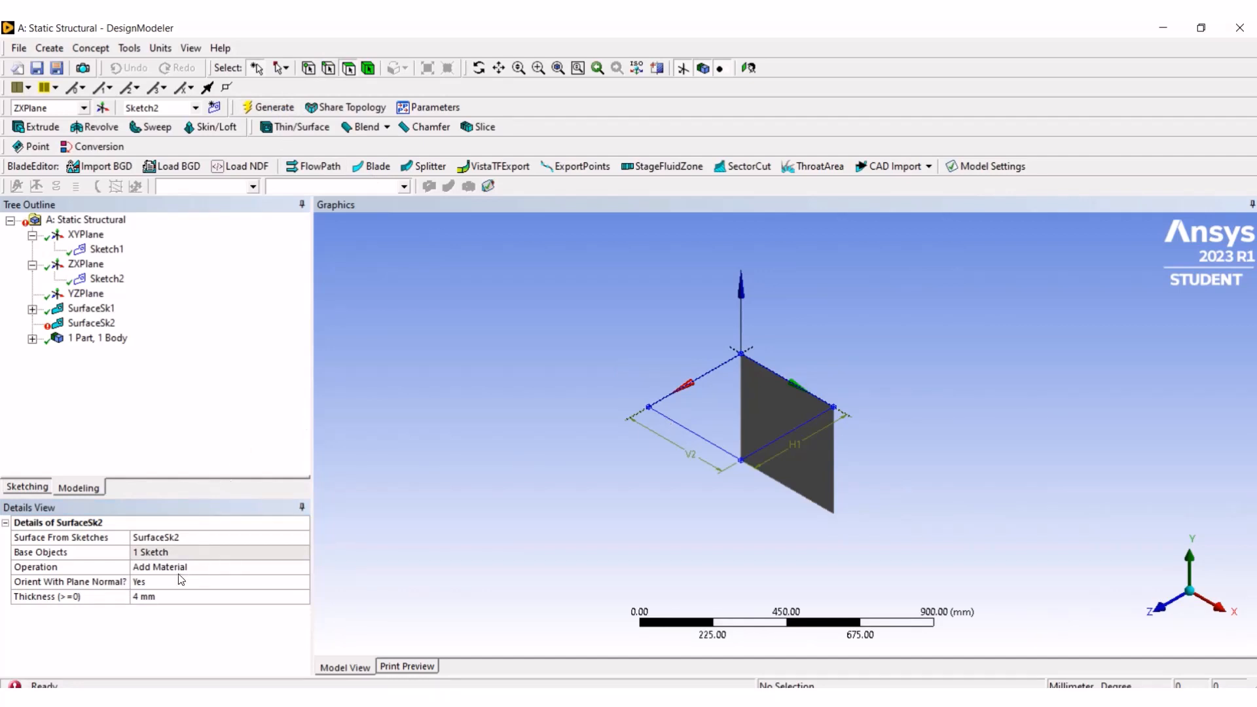
left_click(84, 323)
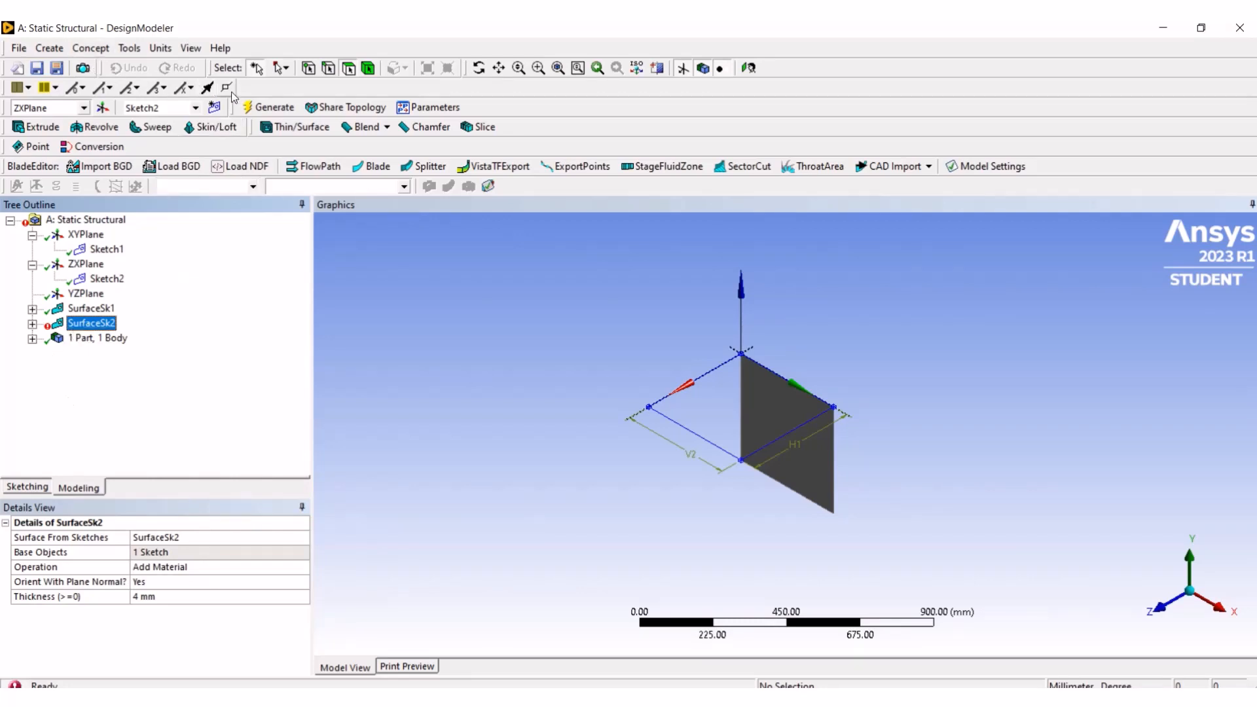
left_click(282, 109)
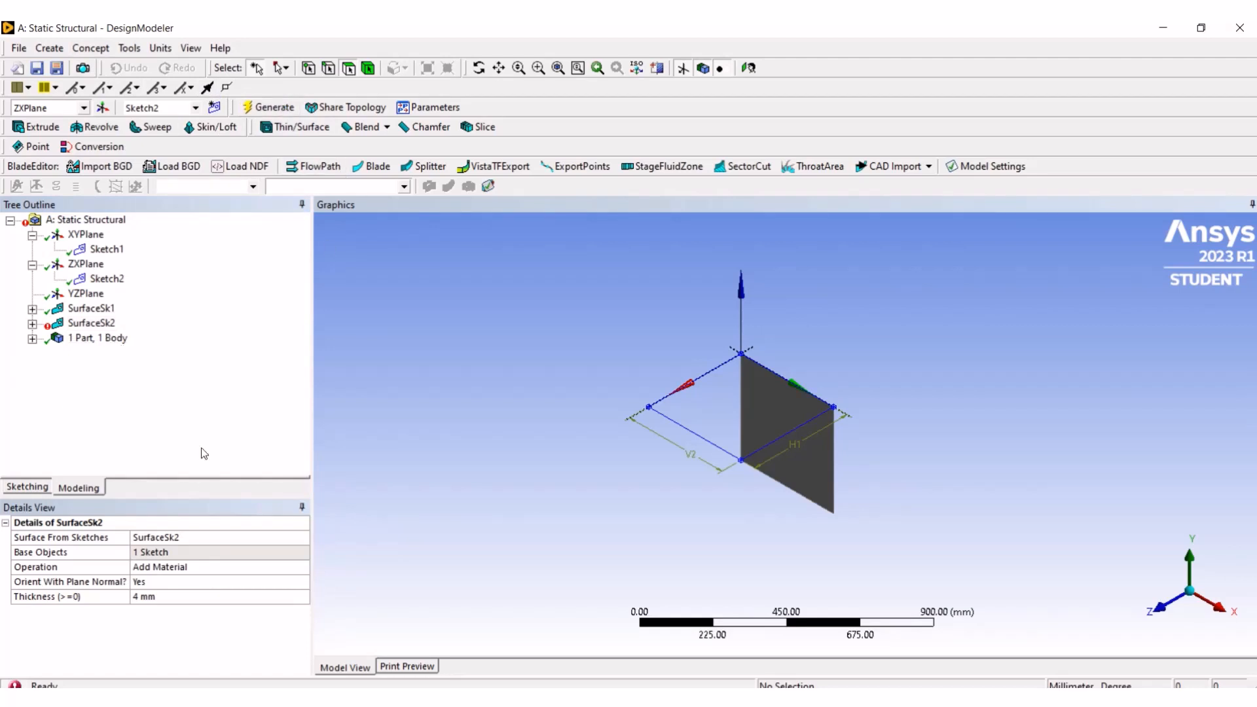
- Delete the SurfaceSk2 feature from the model
left_click(178, 550)
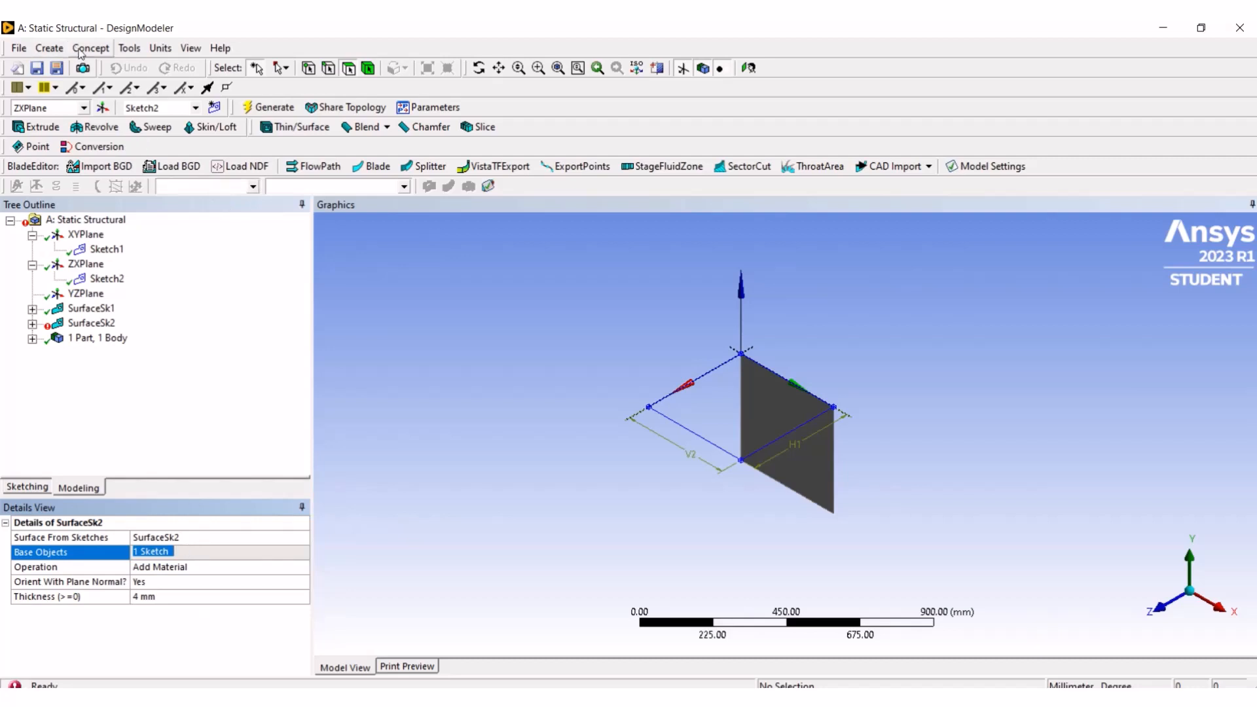
left_click(110, 324)
right_click(109, 324)
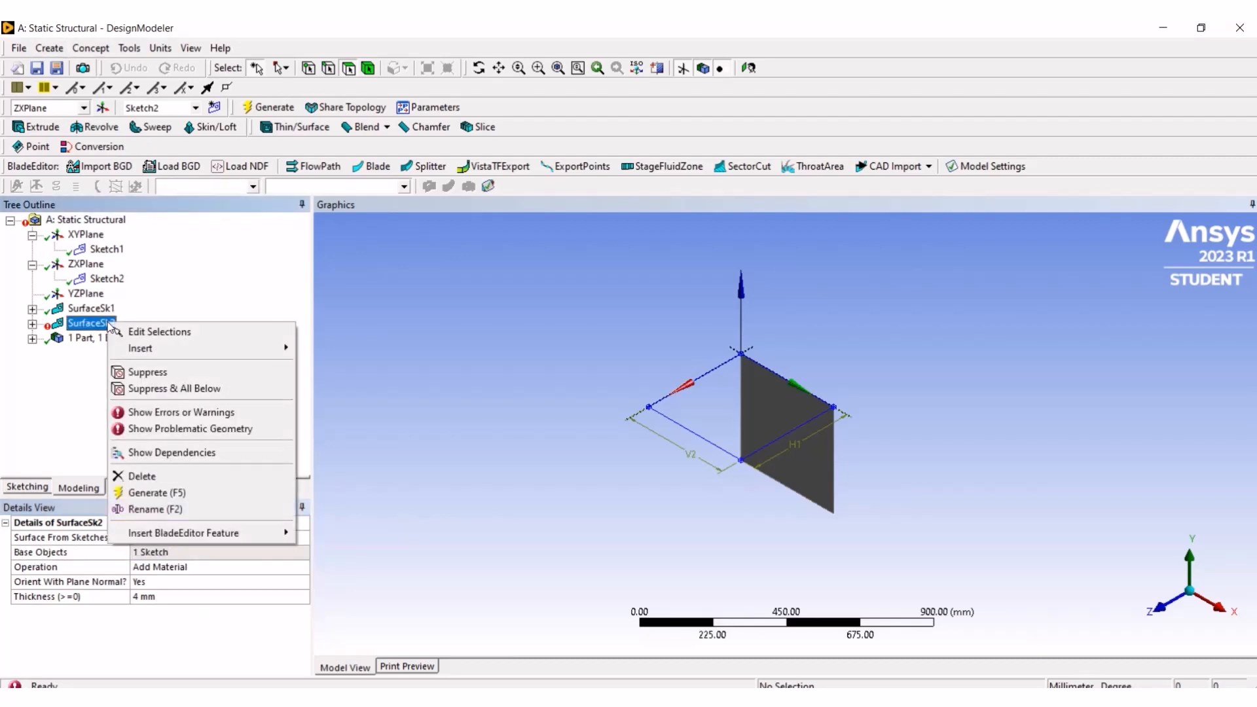
left_click(195, 478)
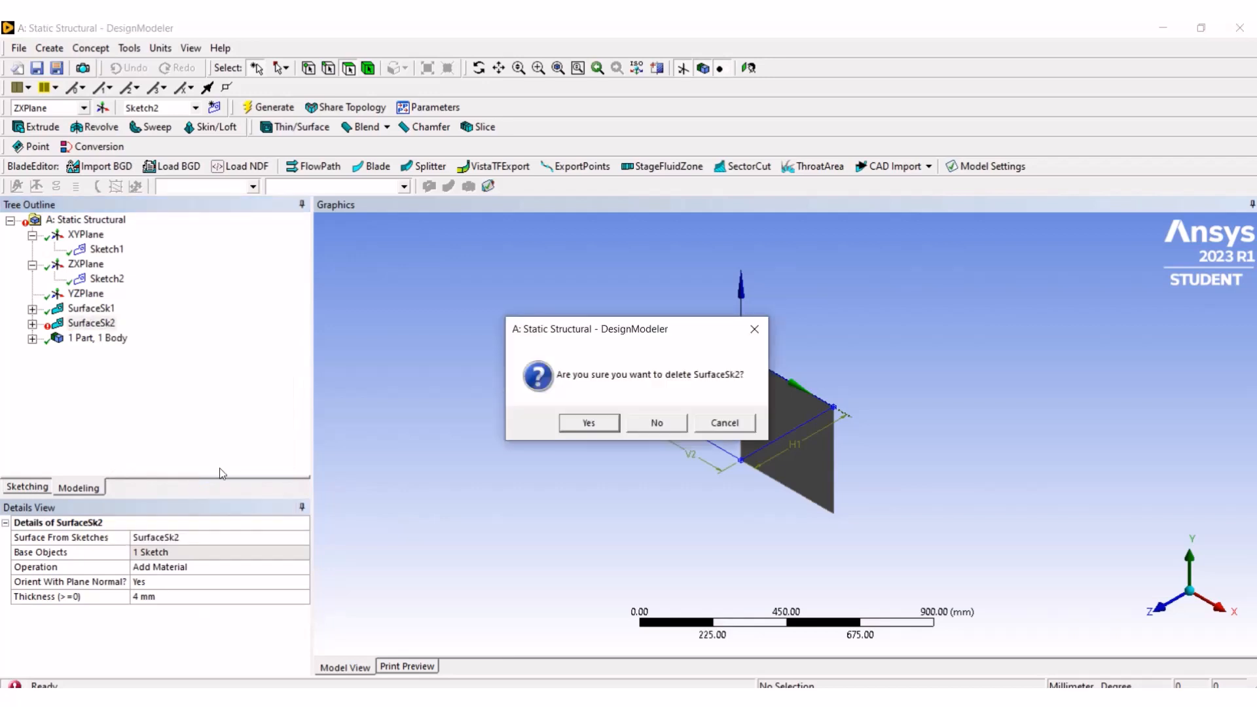
left_click(589, 422)
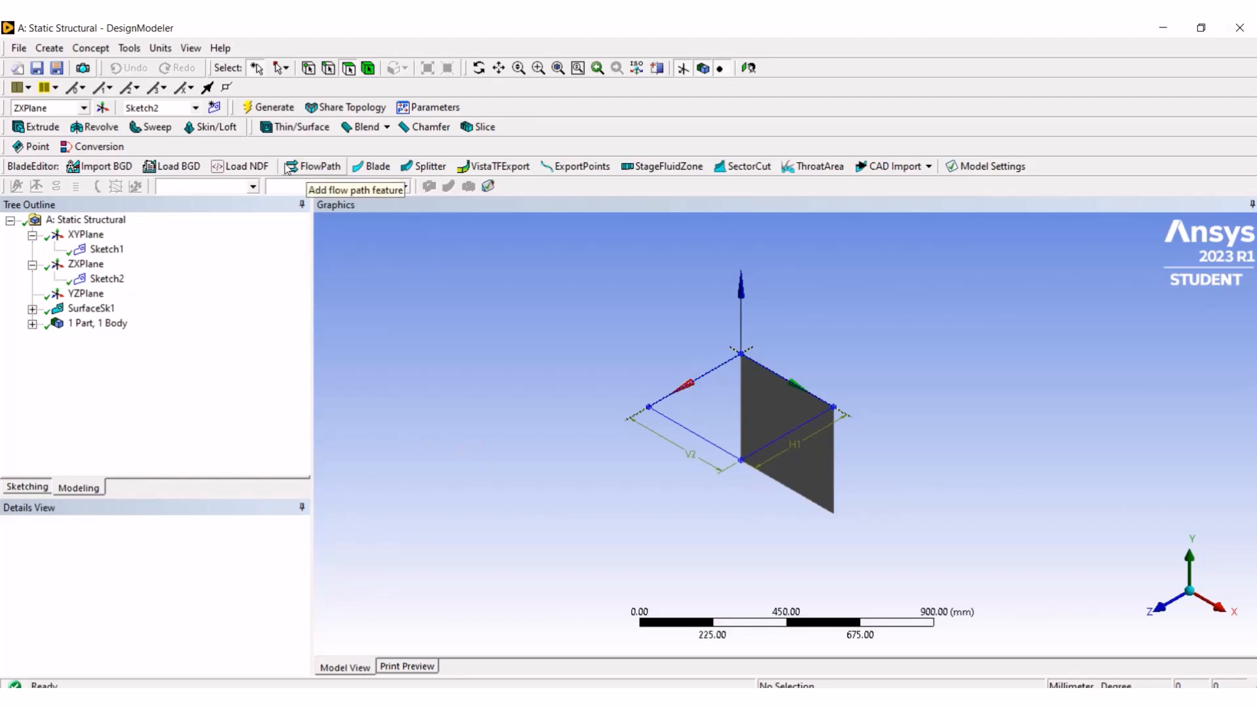
- Start a new surface from sketches and set its thickness to 4 mm
left_click(81, 47)
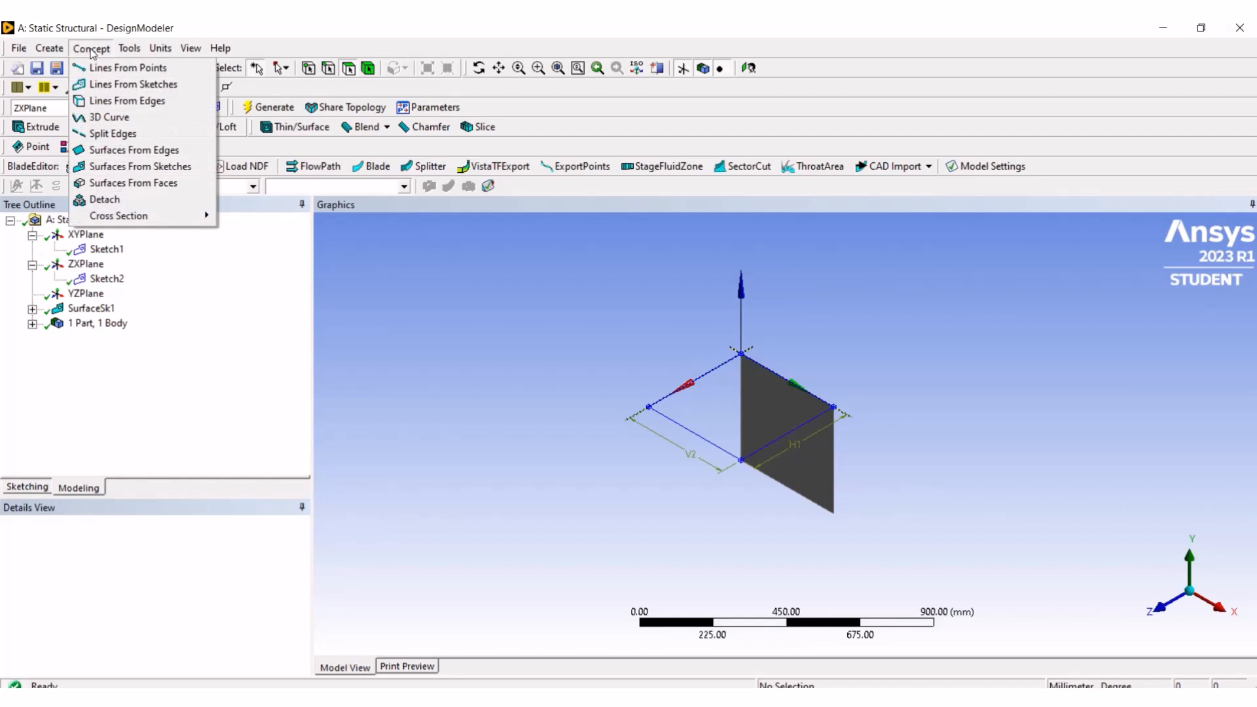
left_click(163, 168)
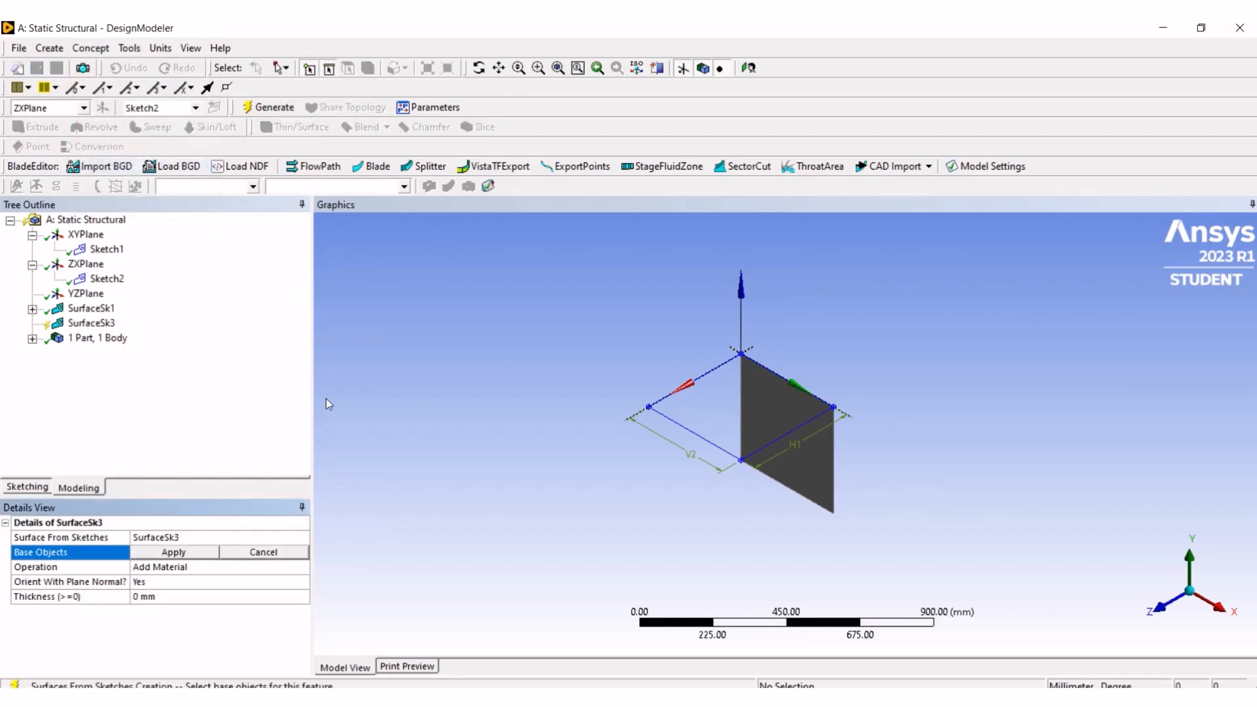
left_click(117, 279)
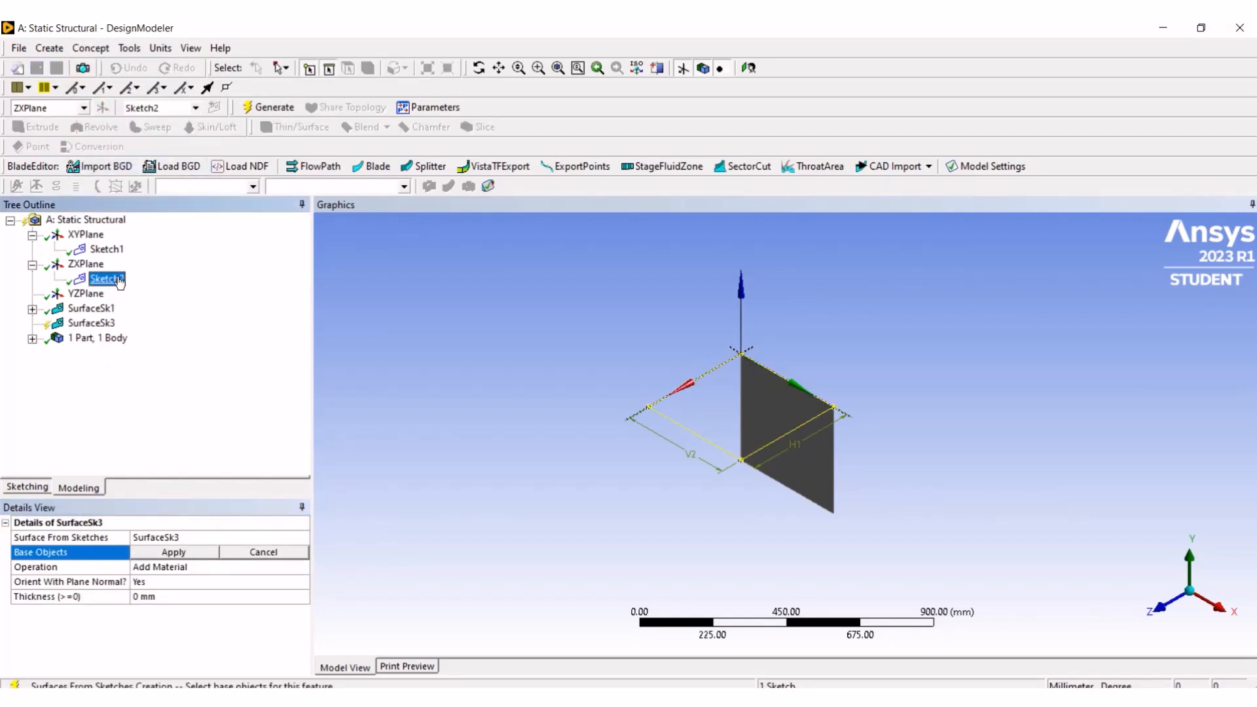
left_click(142, 599)
type("4")
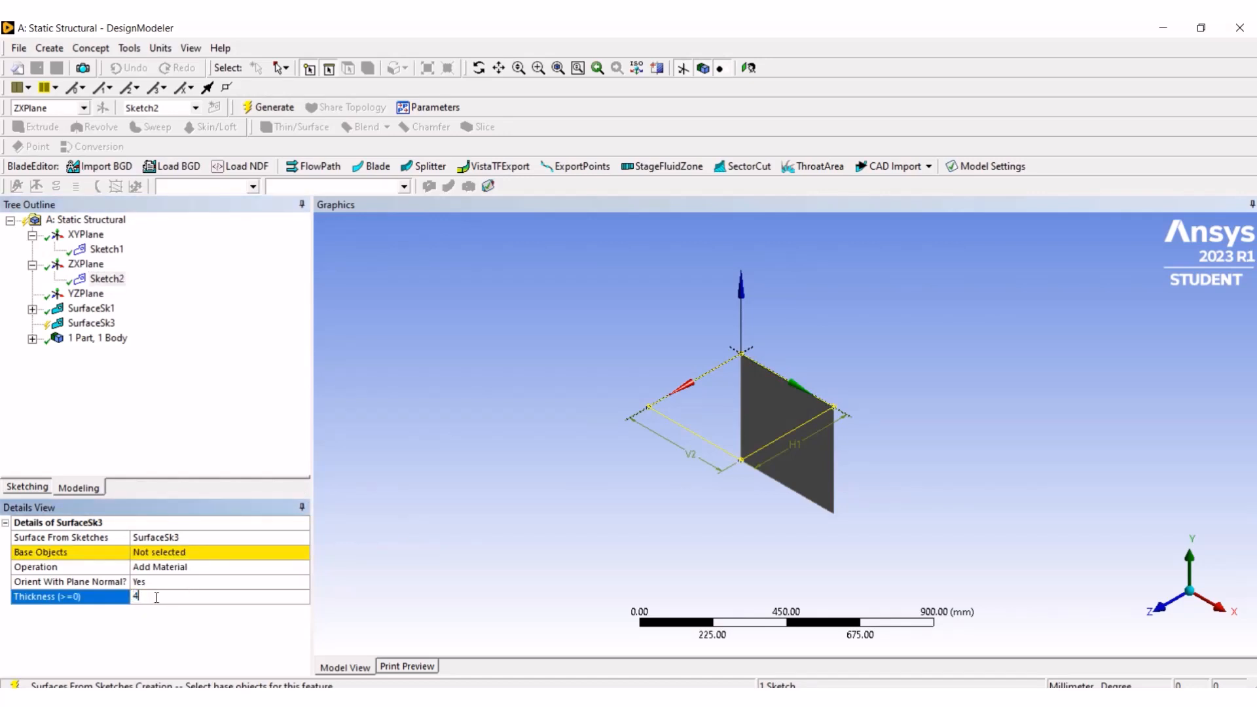
- Assign Sketch2 on the ZXPlane as the base object of the new surface
left_click(199, 555)
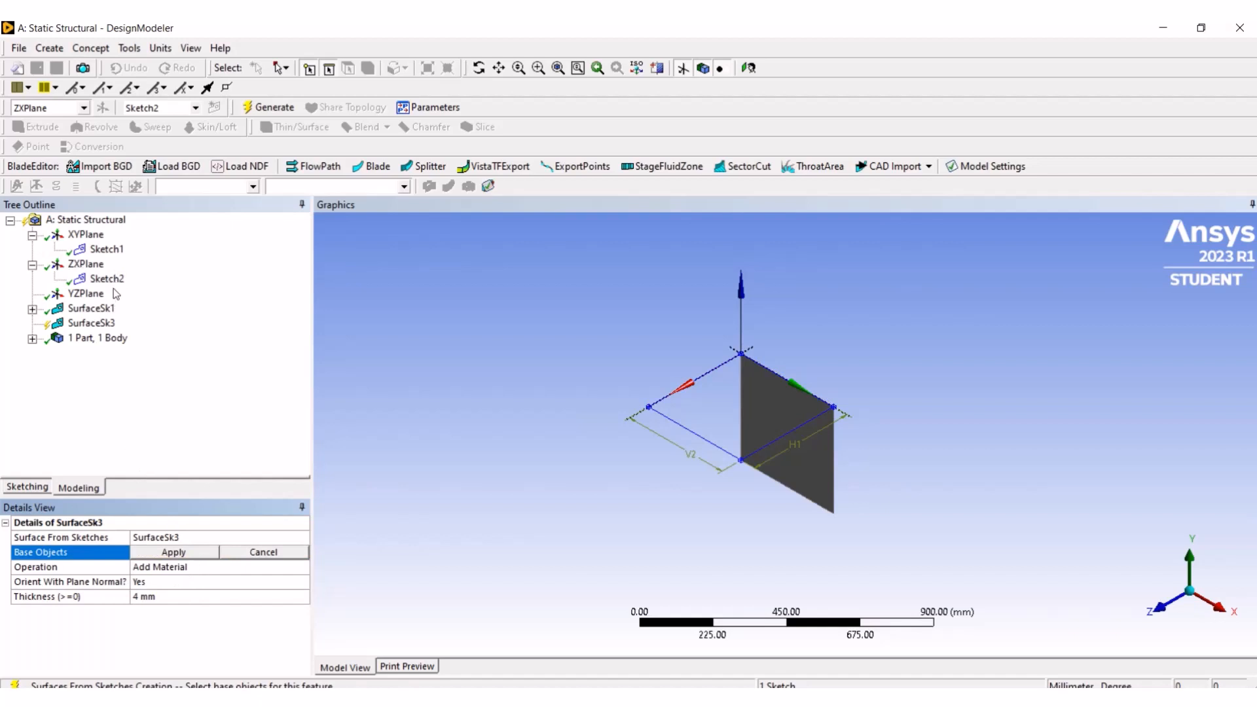
left_click(98, 324)
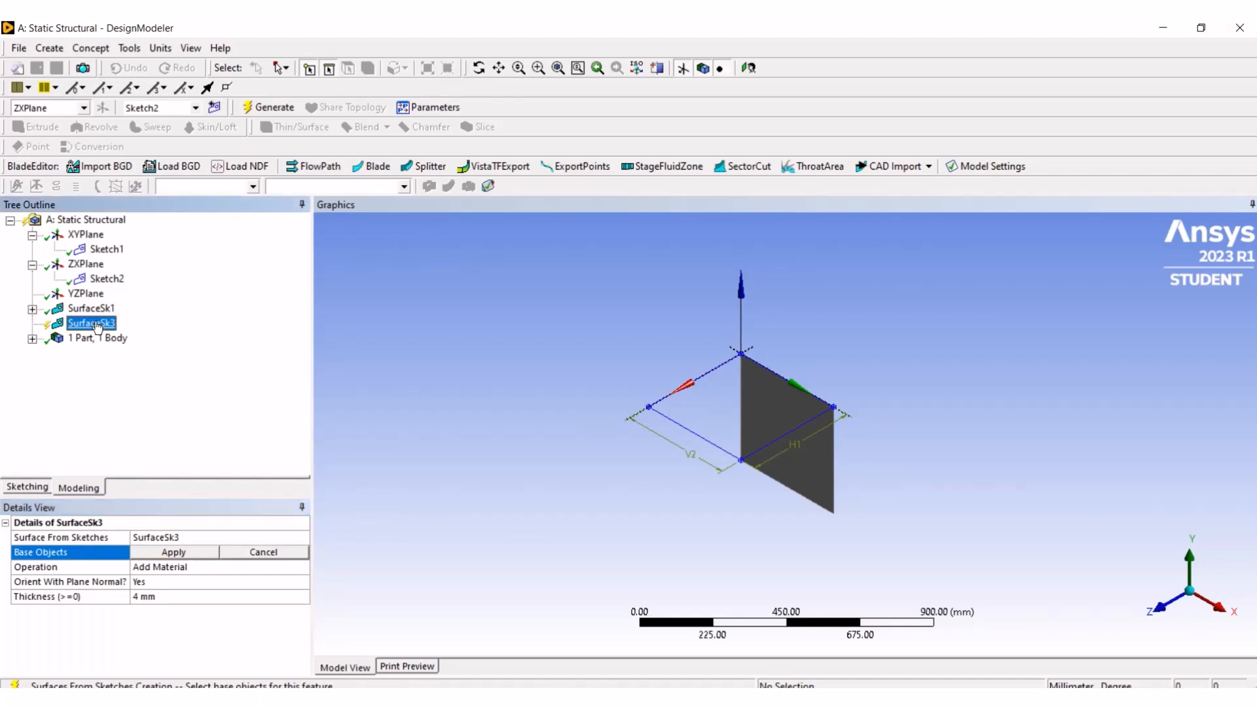
left_click(190, 548)
left_click(194, 553)
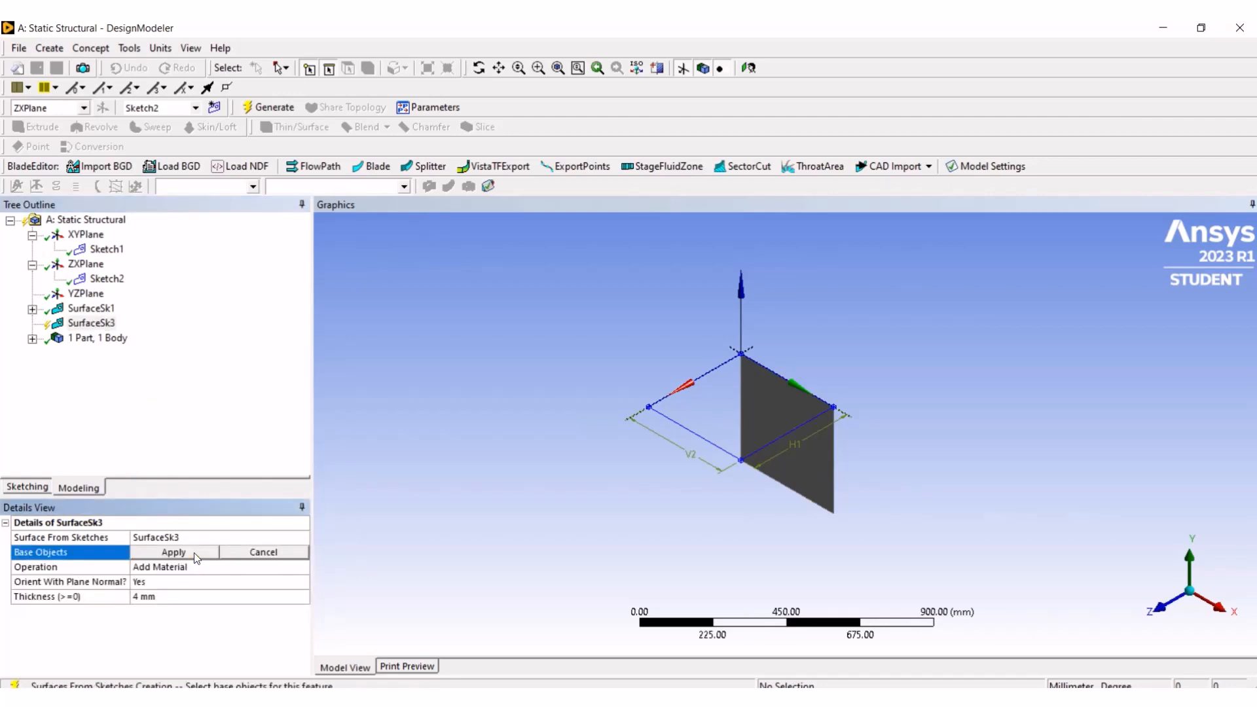
left_click(106, 279)
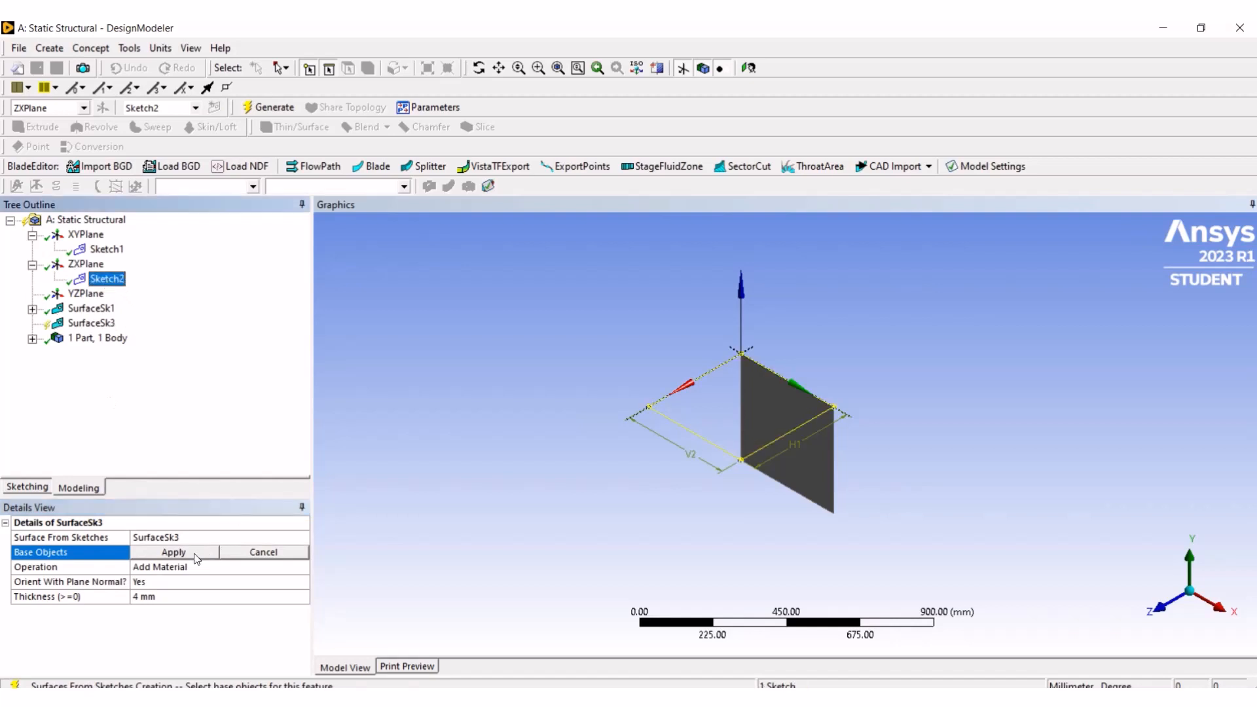
left_click(175, 553)
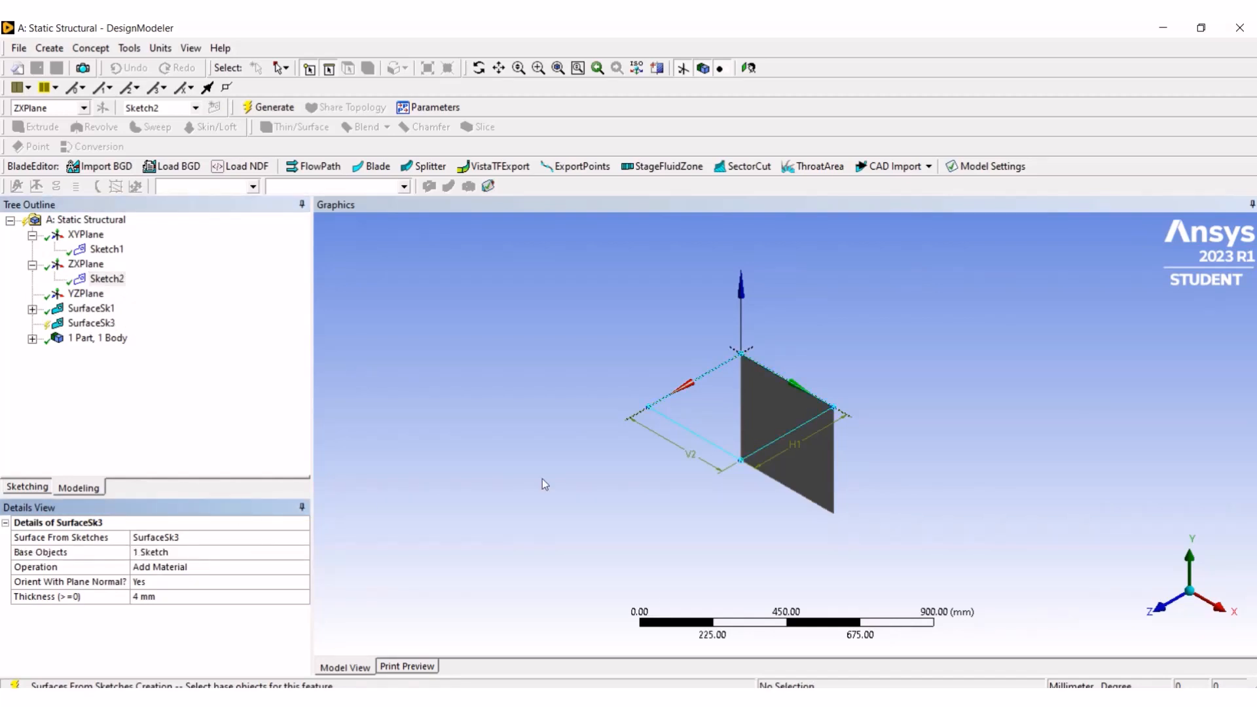
- Try to generate SurfaceSk3 with the Add Material operation
left_click(267, 108)
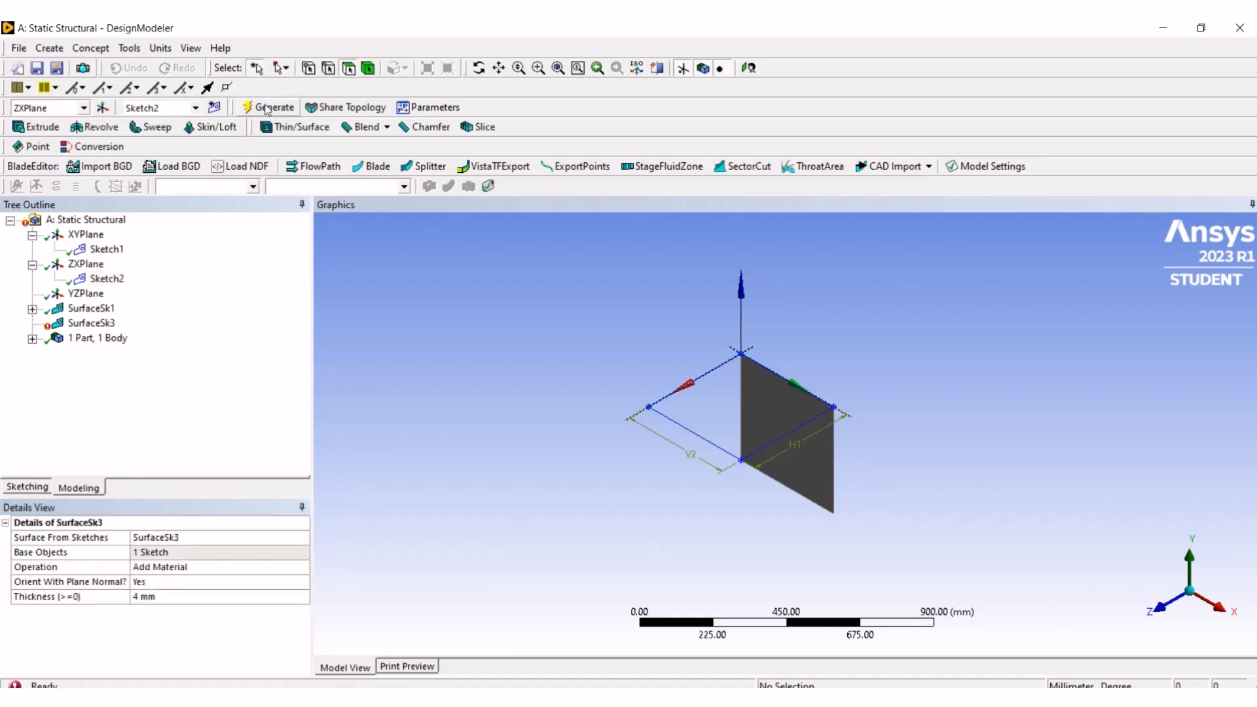
left_click(97, 339)
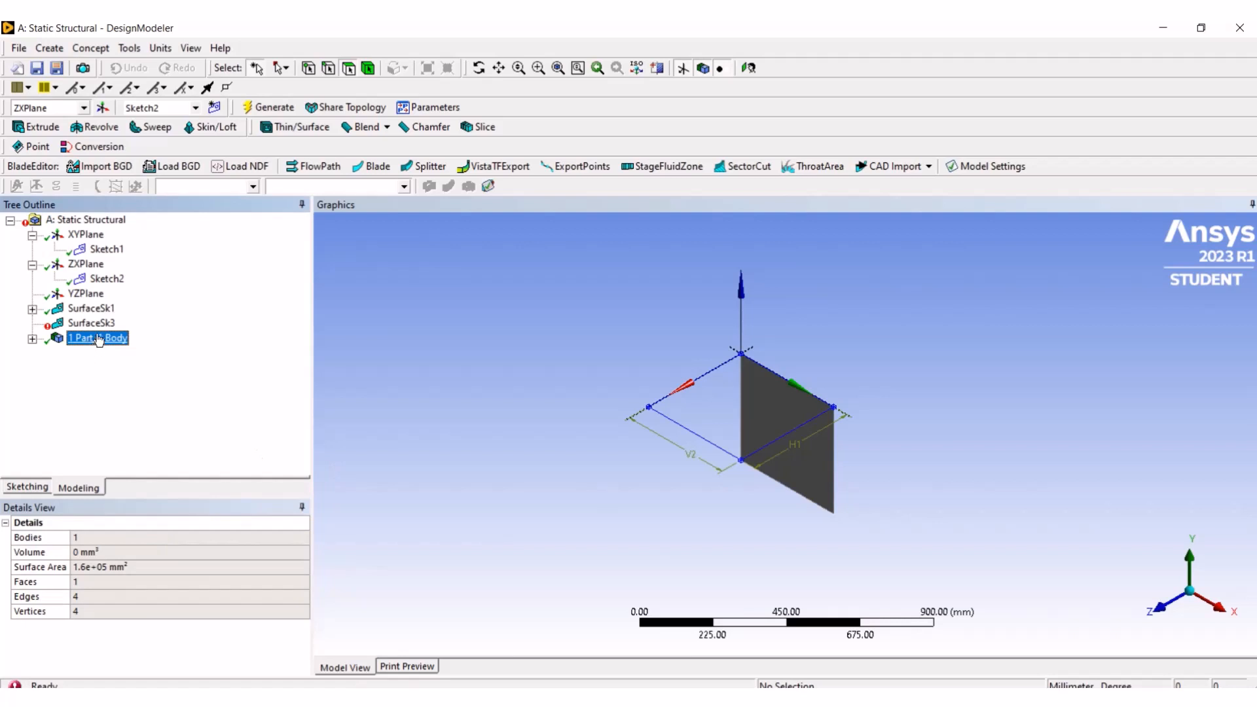
left_click(95, 324)
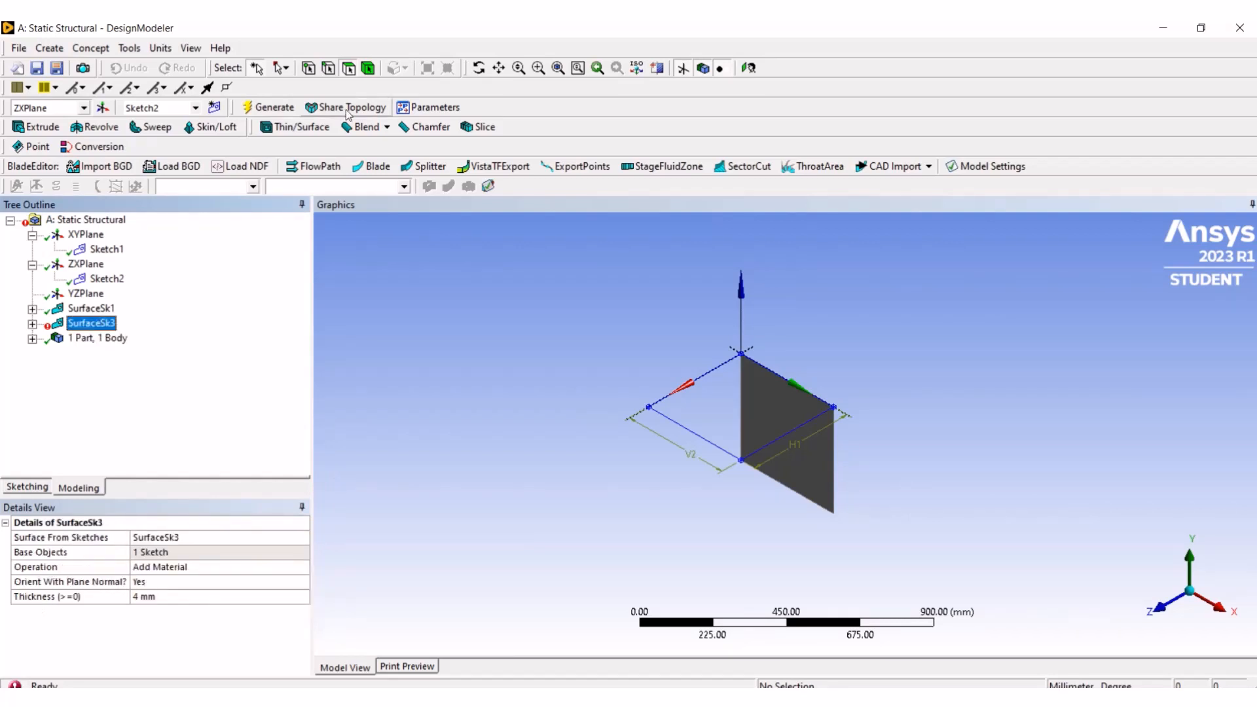
left_click(274, 108)
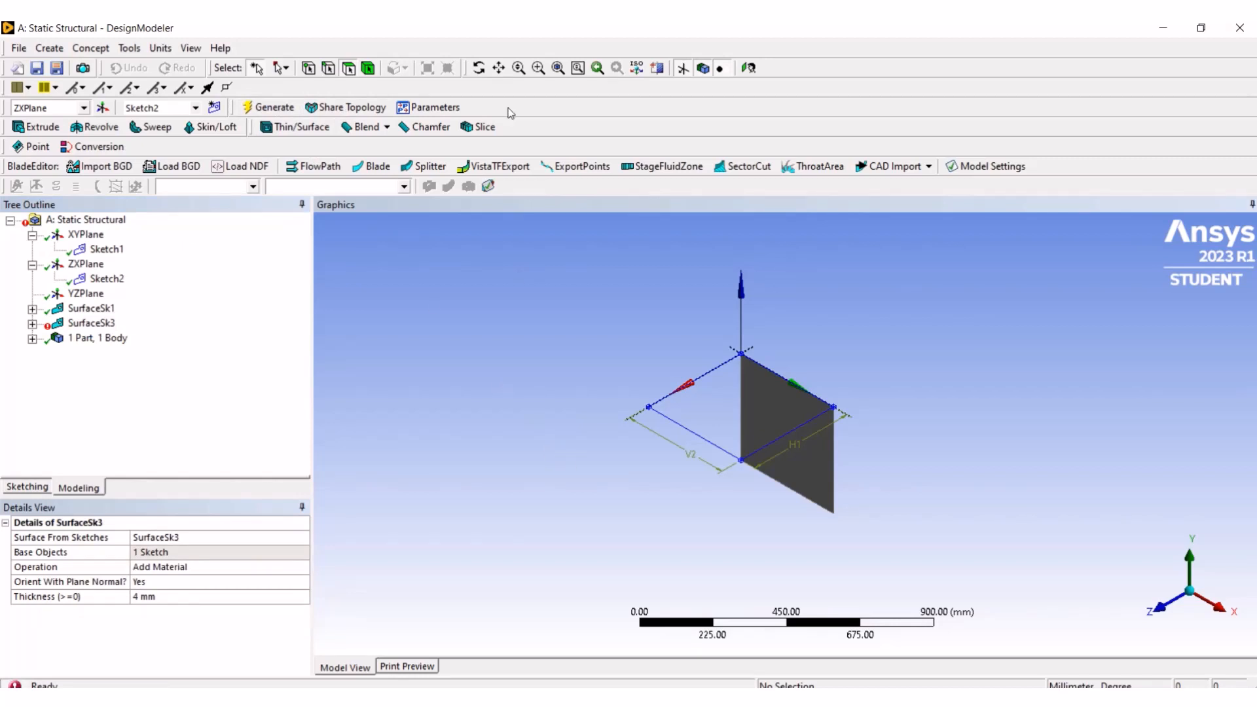
mouse_move(553, 25)
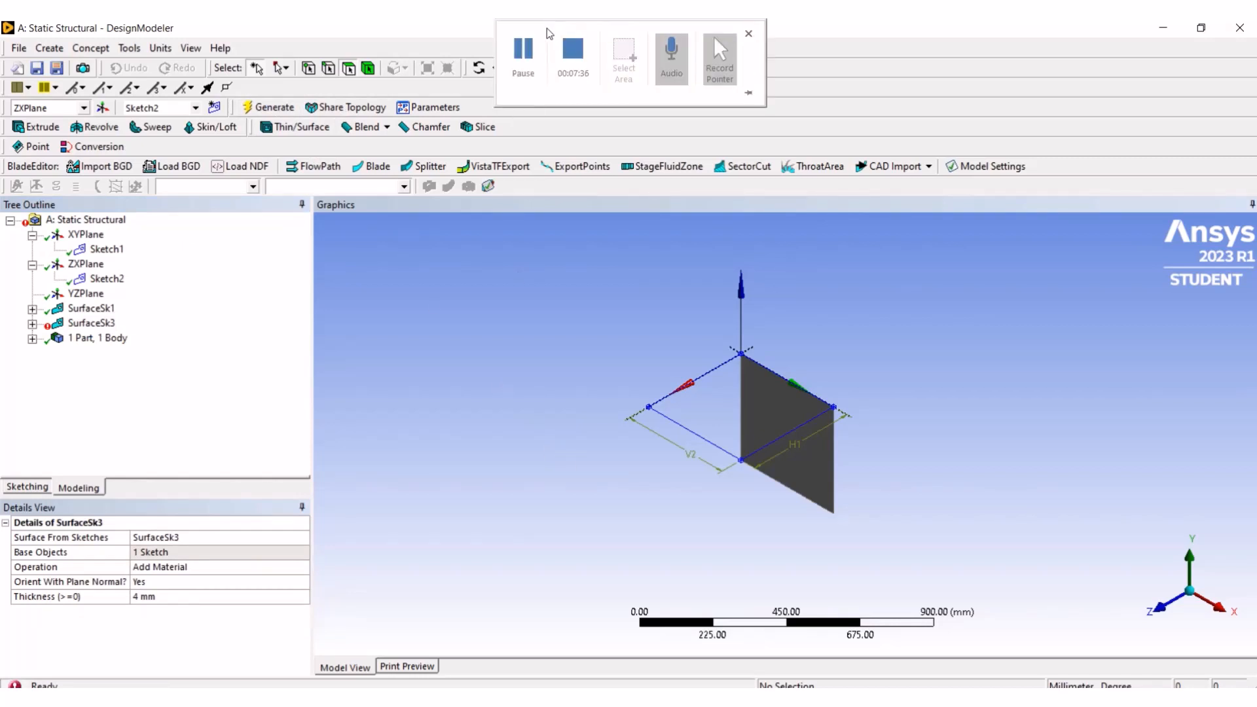
left_click(571, 58)
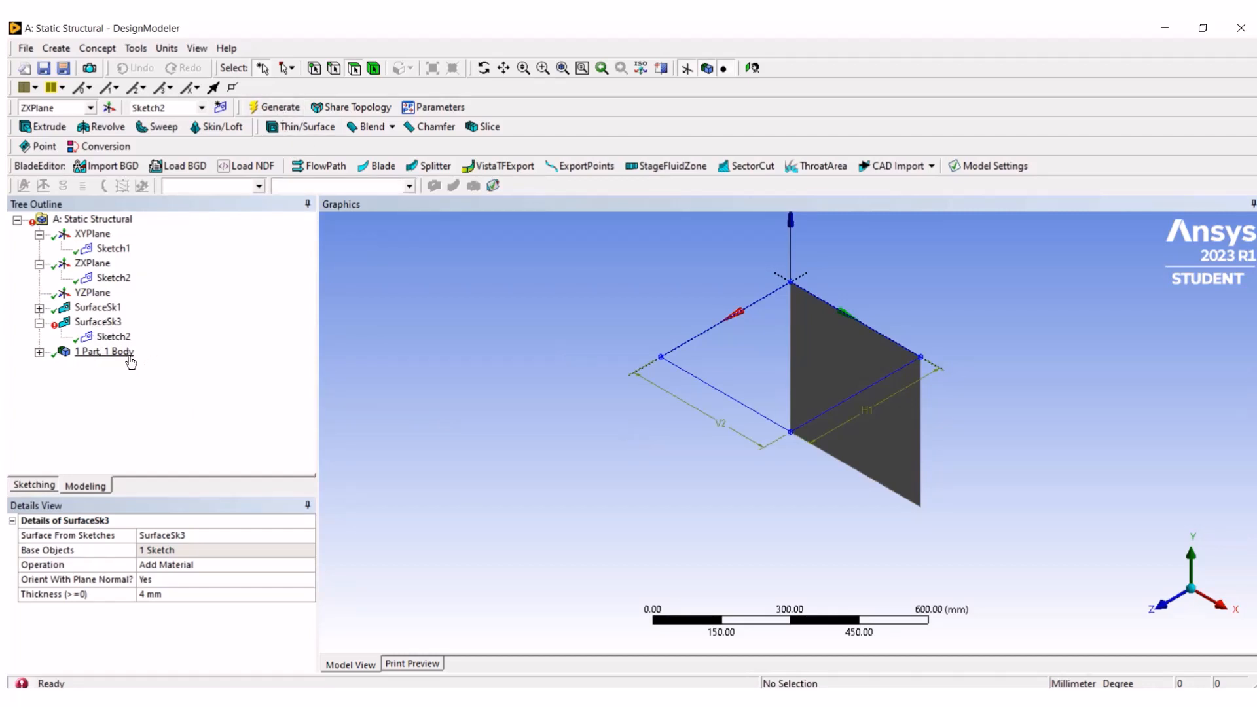
- Set the operation of SurfaceSk3 to Add Frozen and generate the second plate
left_click(278, 565)
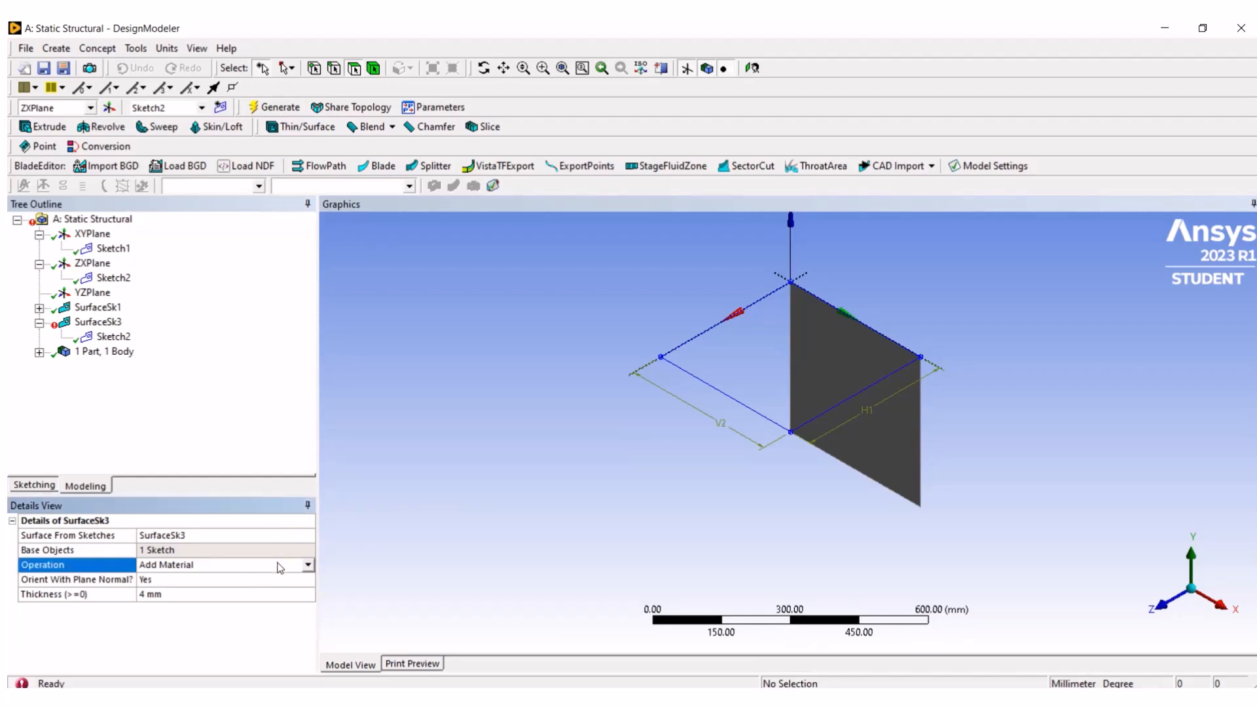
left_click(307, 565)
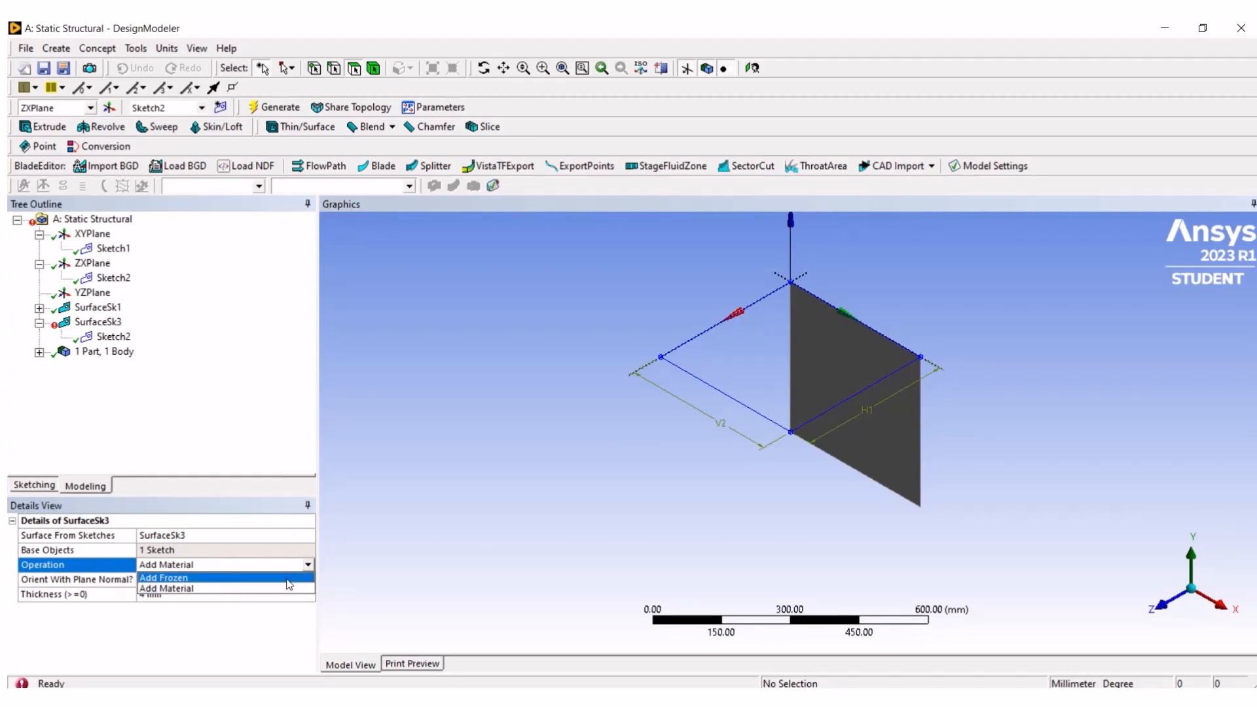
left_click(287, 578)
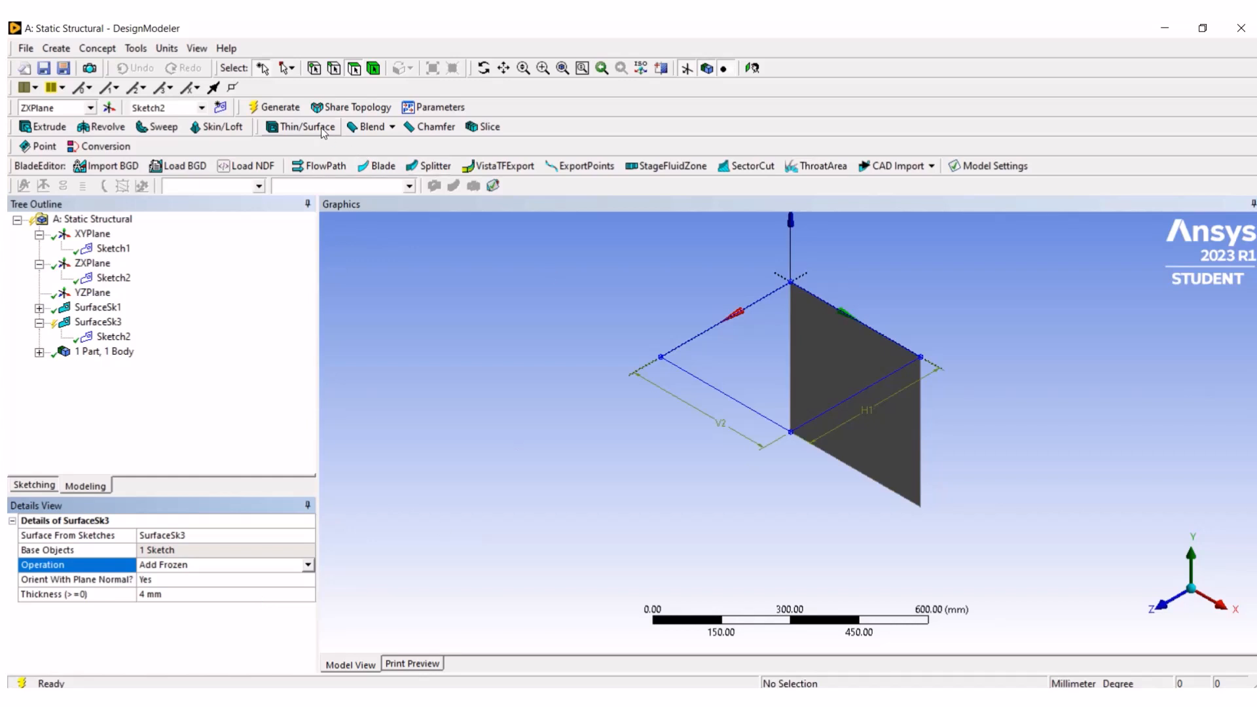
left_click(291, 108)
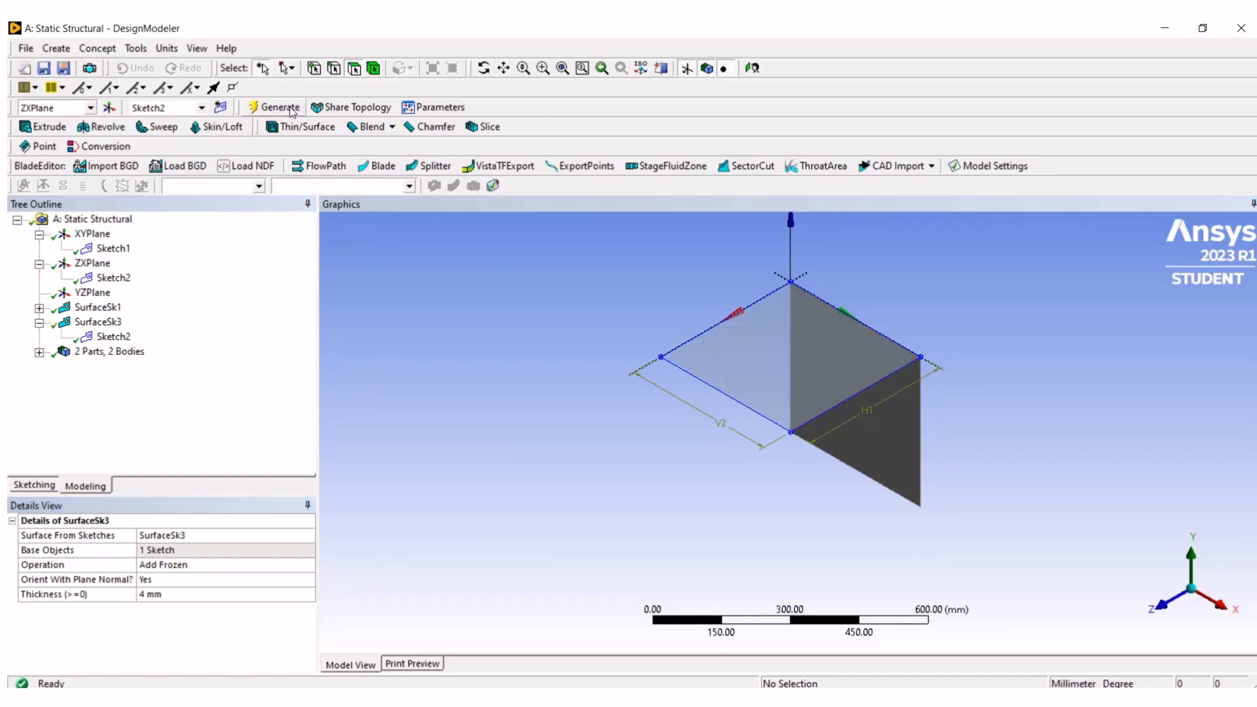
- Expand the parts and bodies list and inspect the details of both surface bodies
left_click(39, 353)
left_click(128, 366)
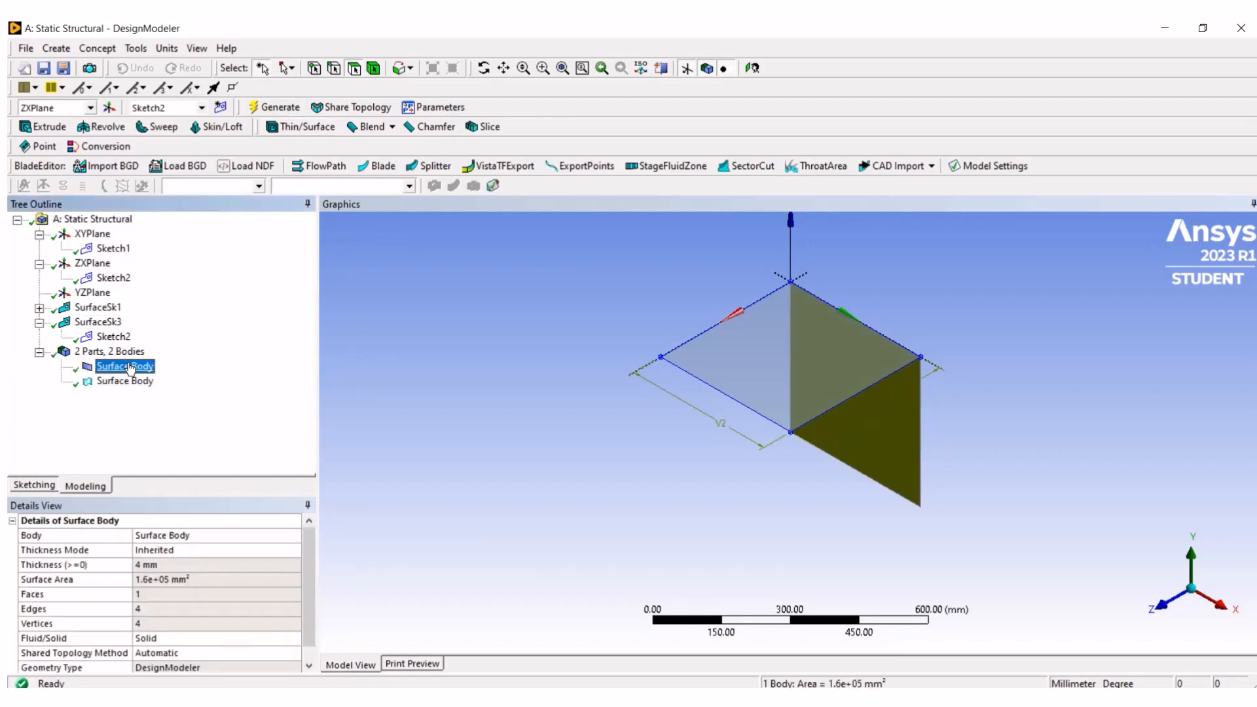
left_click(126, 381)
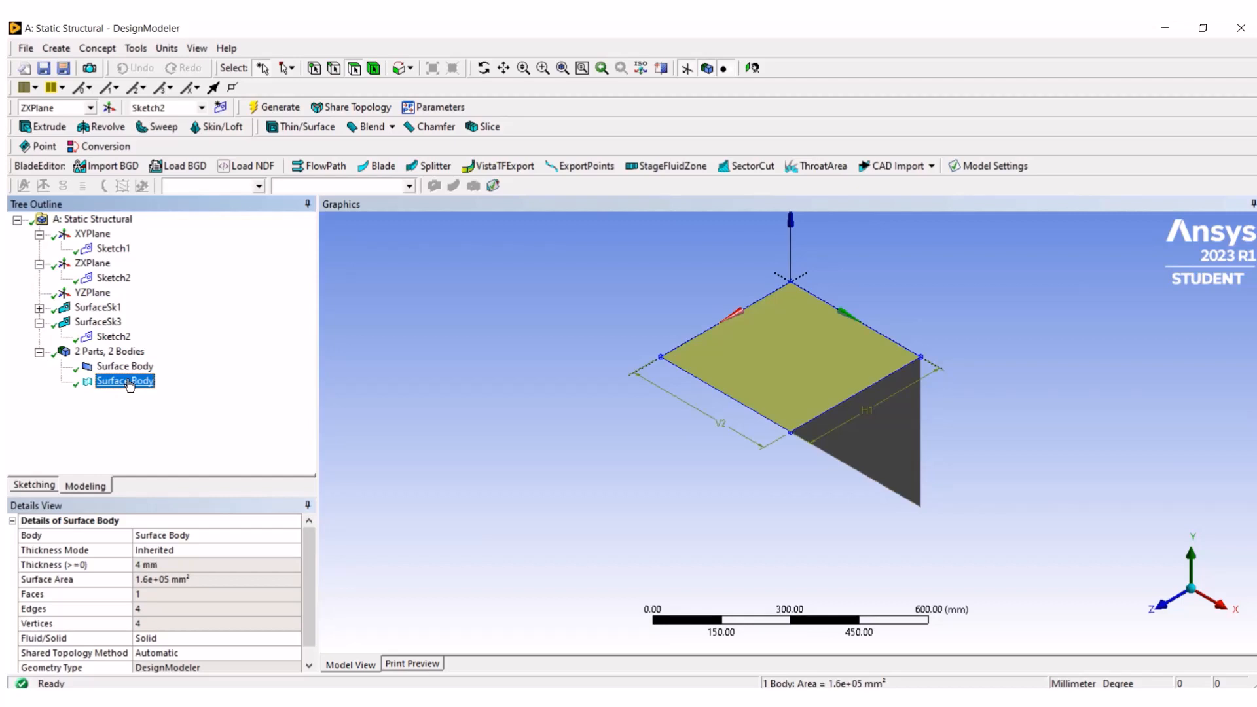
mouse_move(556, 25)
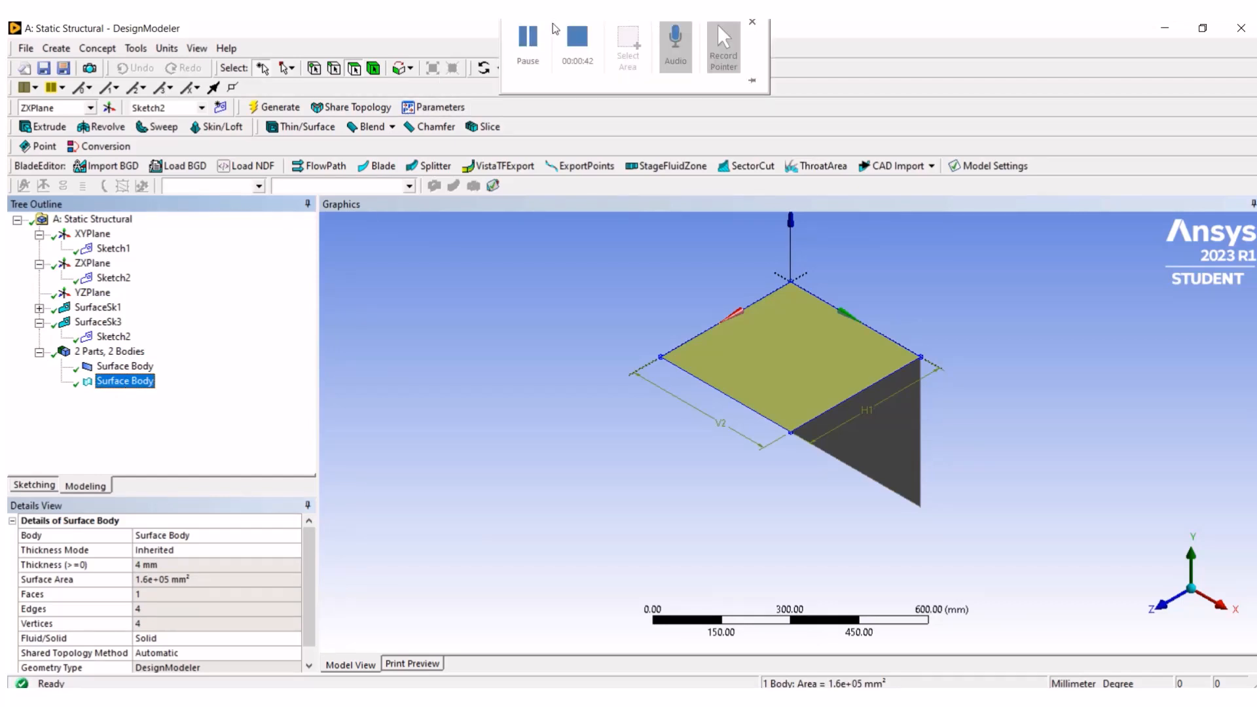
left_click(577, 48)
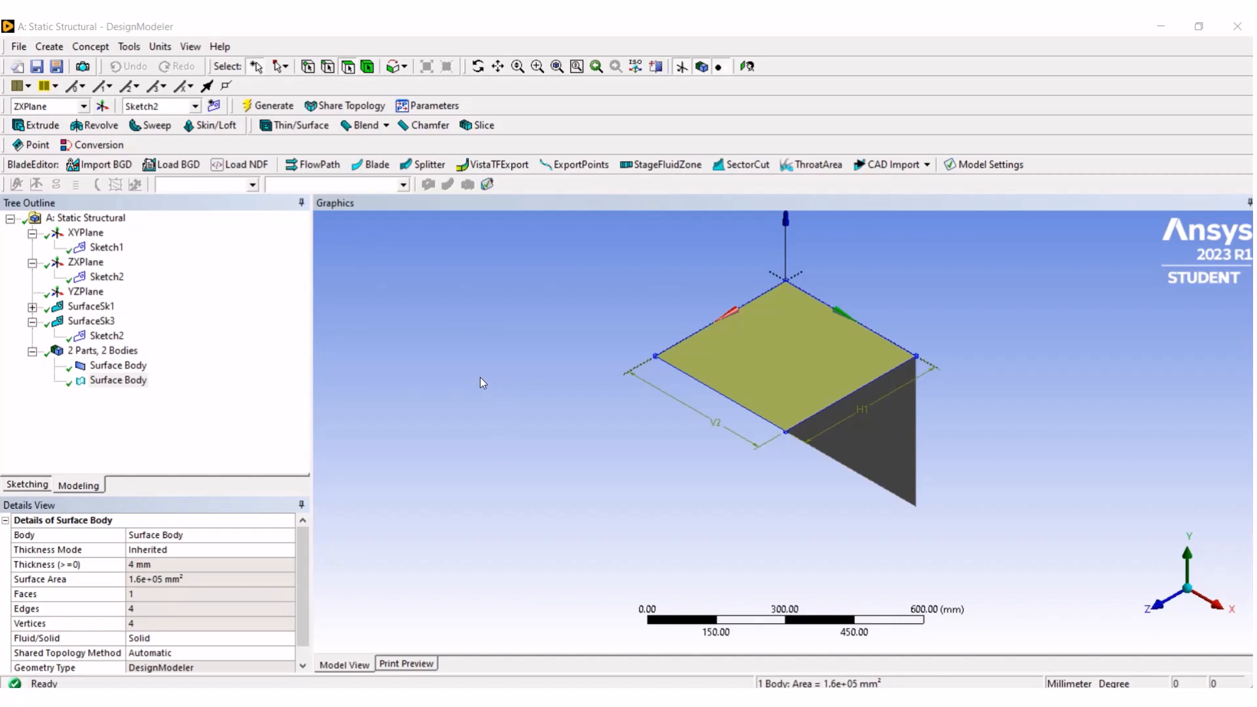
- Switch to Workbench, open the Engineering Data of the Static Structural system and maximize the window
left_click(708, 696)
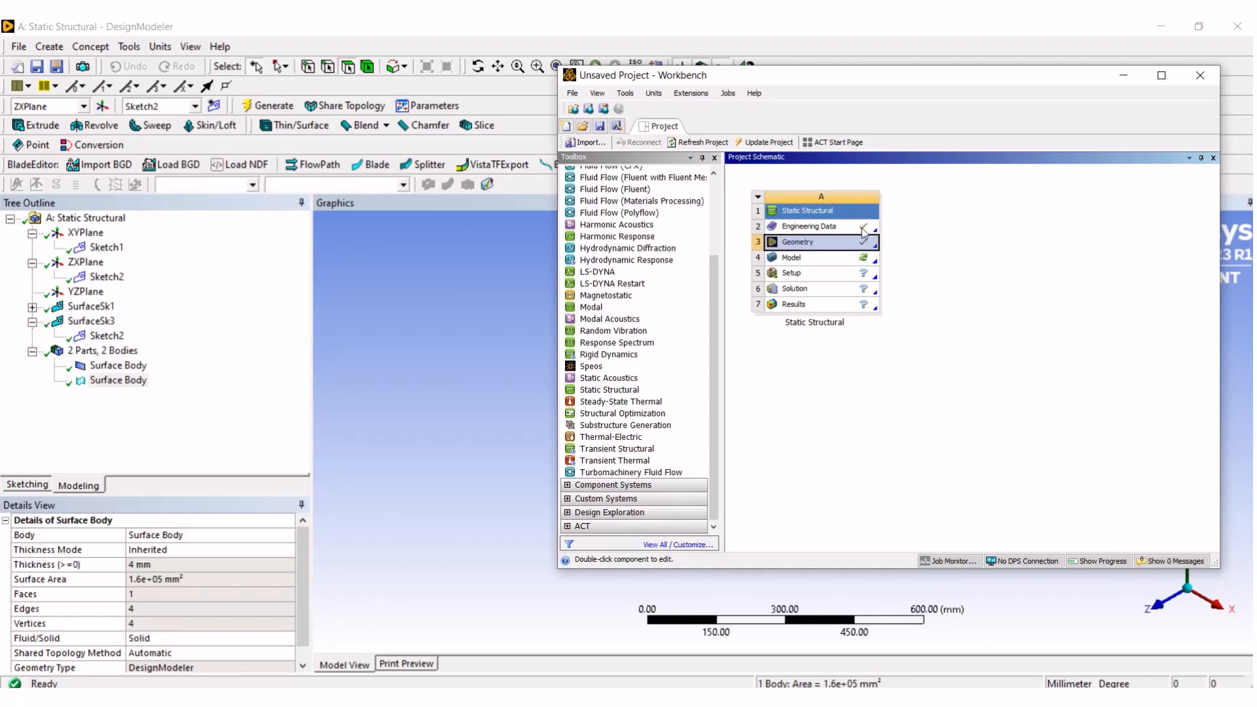
left_click(874, 230)
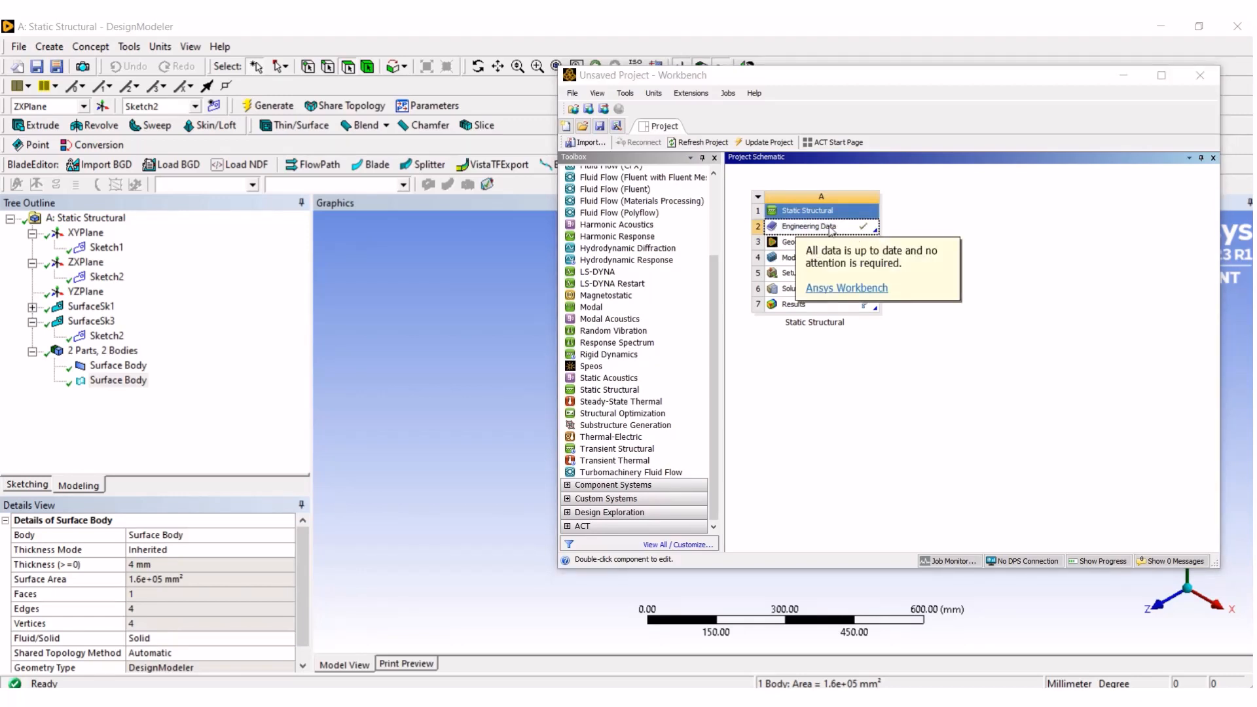
double_click(827, 225)
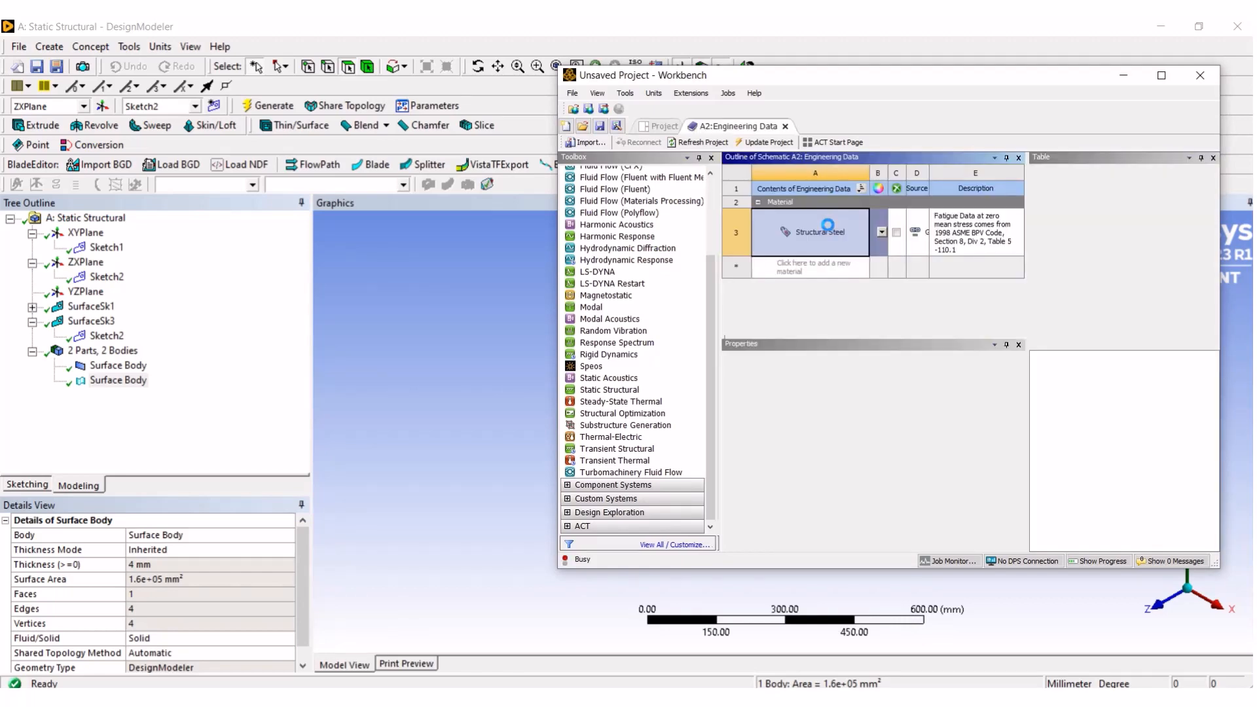
left_click(1162, 75)
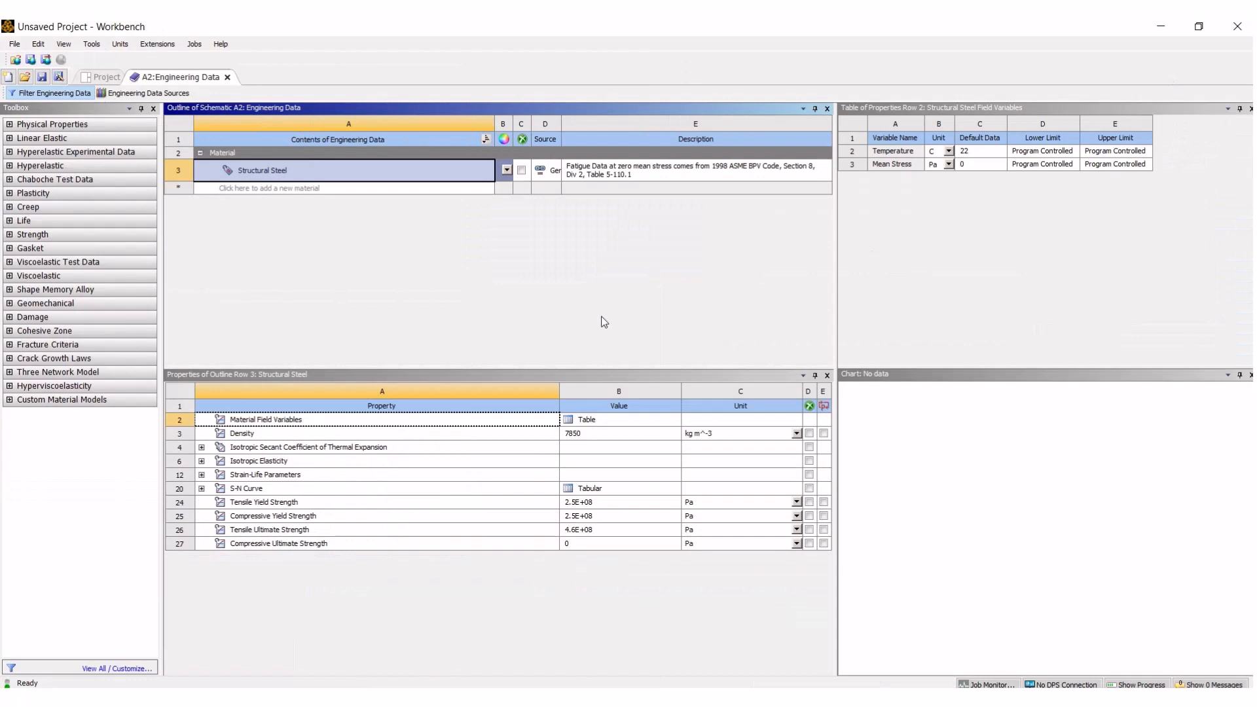
left_click(507, 171)
left_click(507, 172)
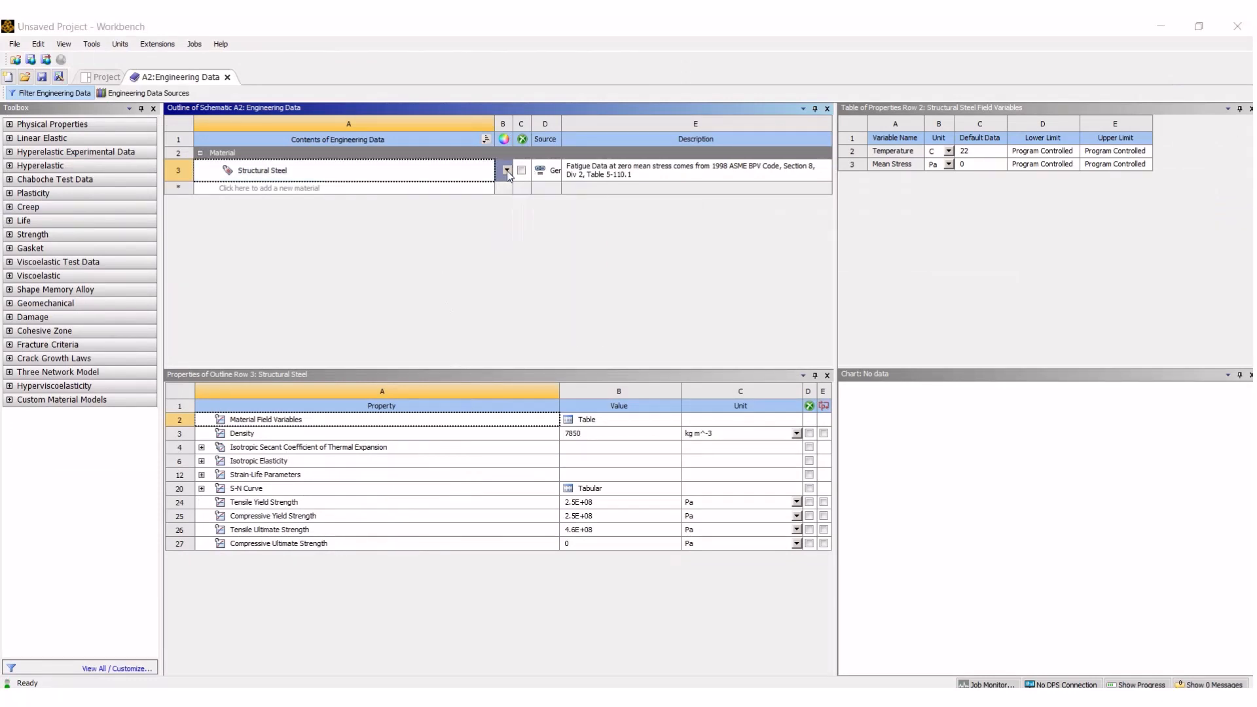
left_click(422, 174)
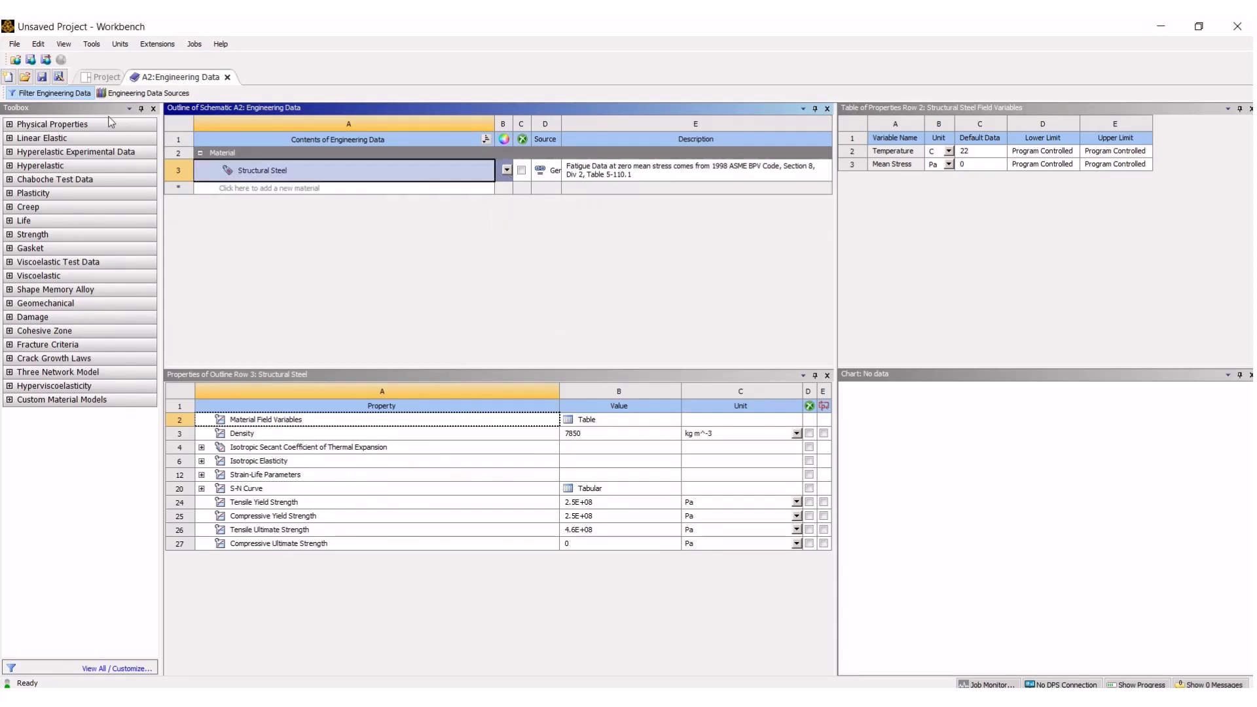
- Turn off the engineering data filter and show the General Materials library from the engineering data sources
left_click(62, 94)
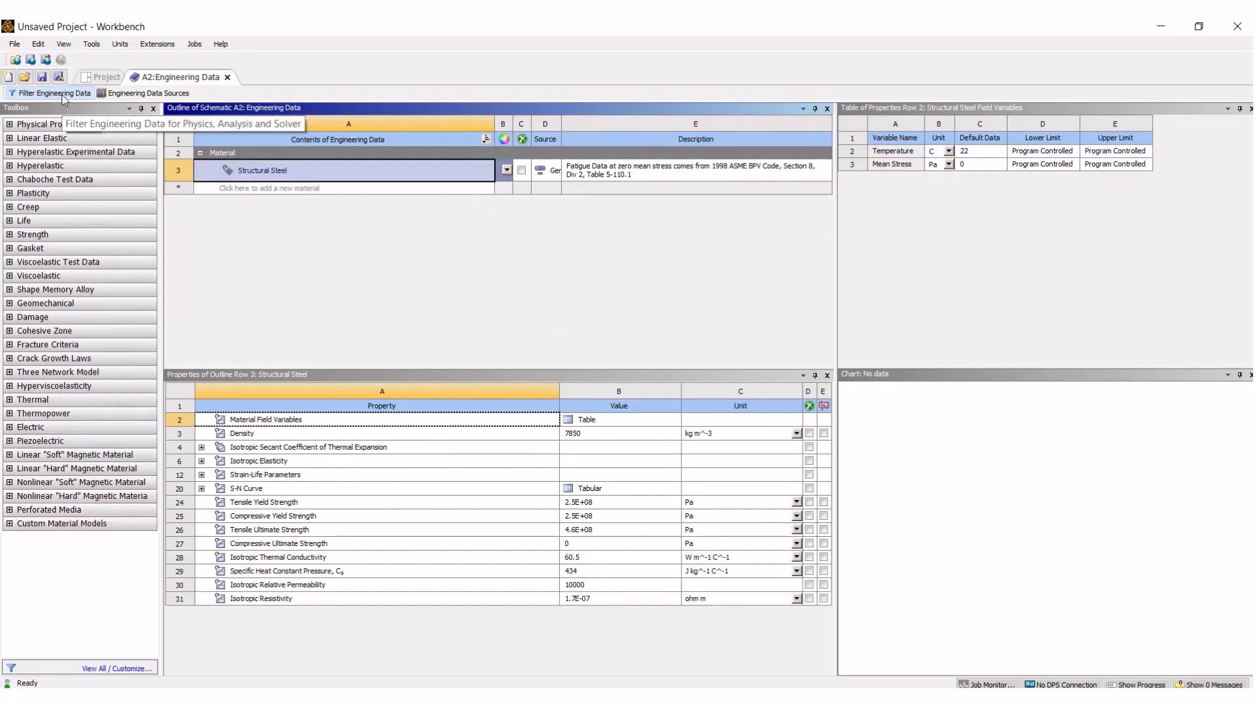
left_click(153, 95)
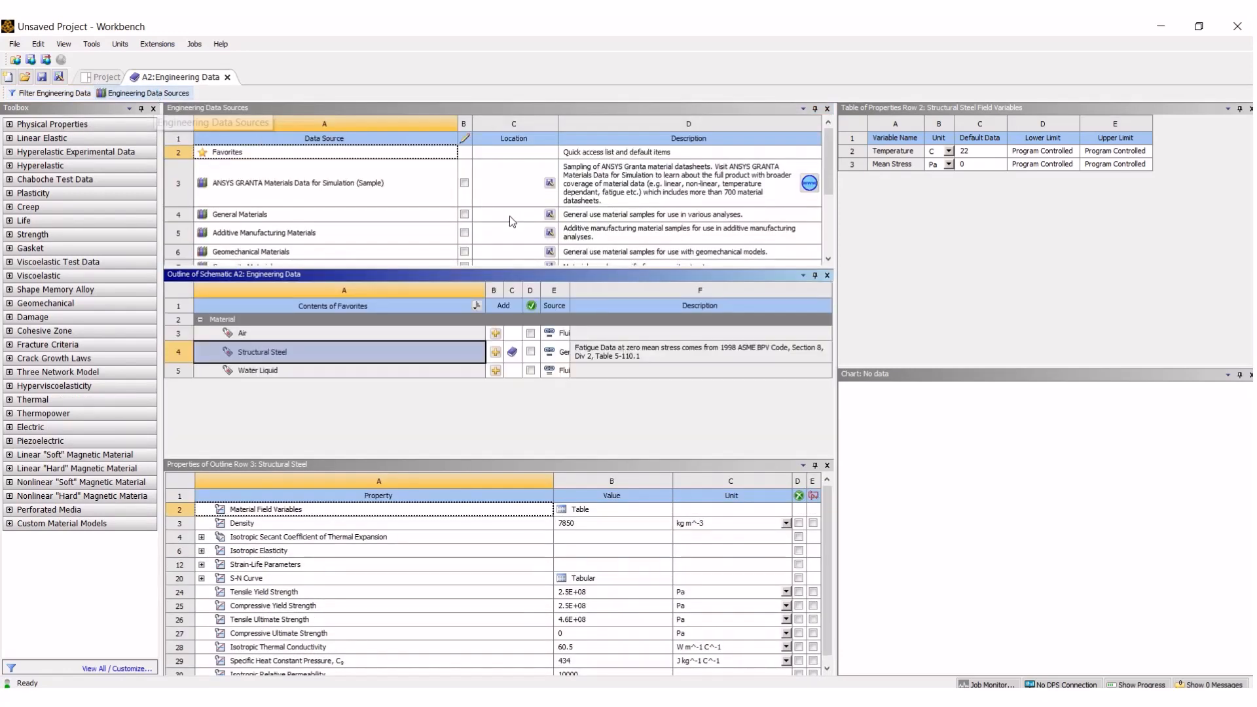
left_click(259, 215)
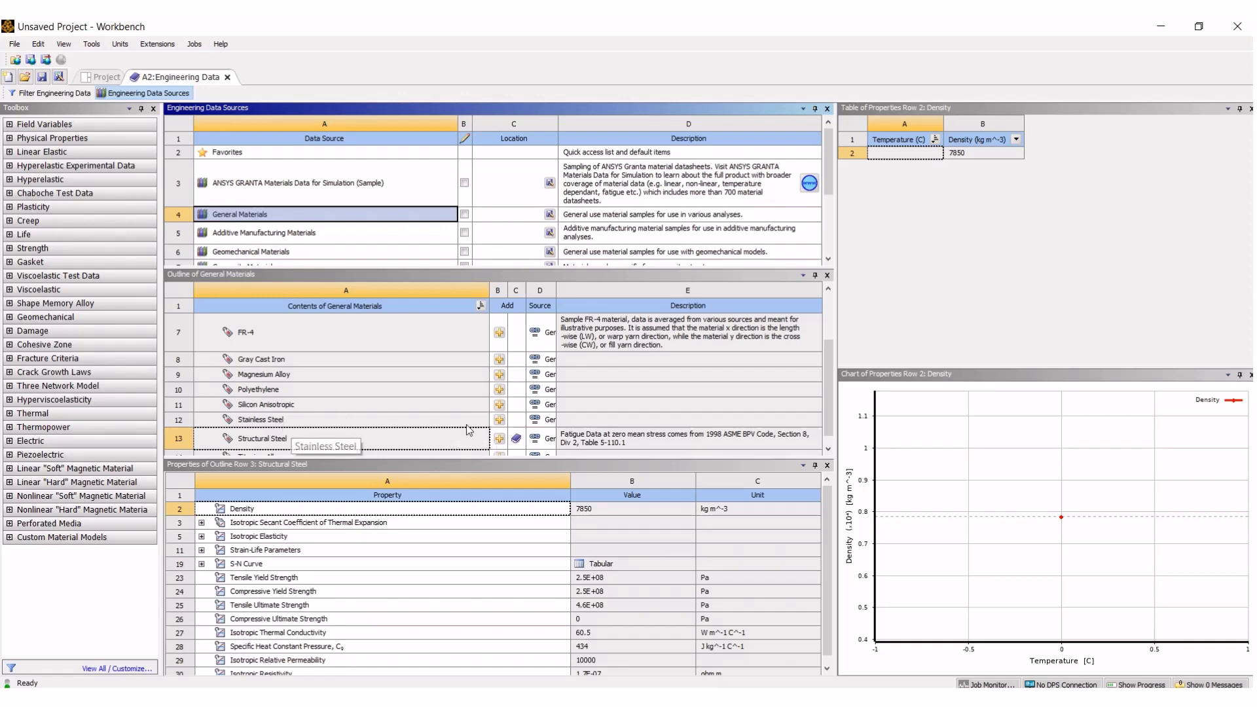
- Add Stainless Steel and Titanium Alloy from General Materials to the project's engineering data
left_click(519, 421)
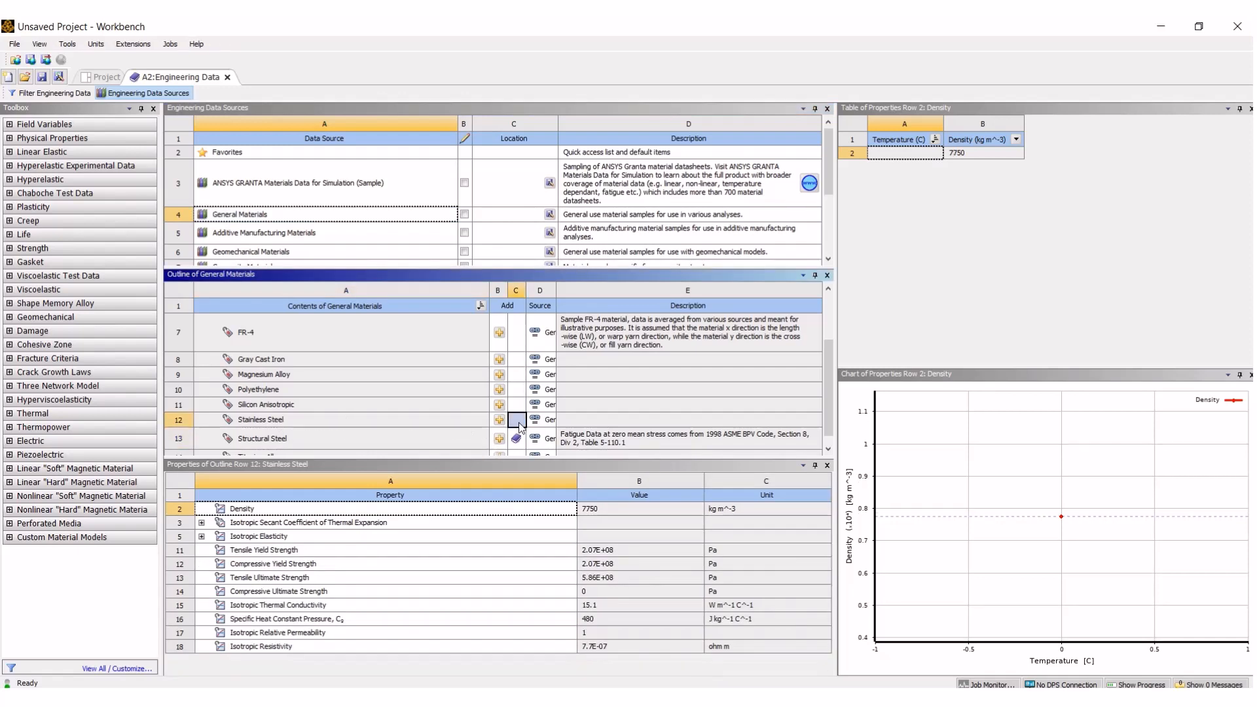
left_click(499, 420)
scroll(481, 430, "down", 1)
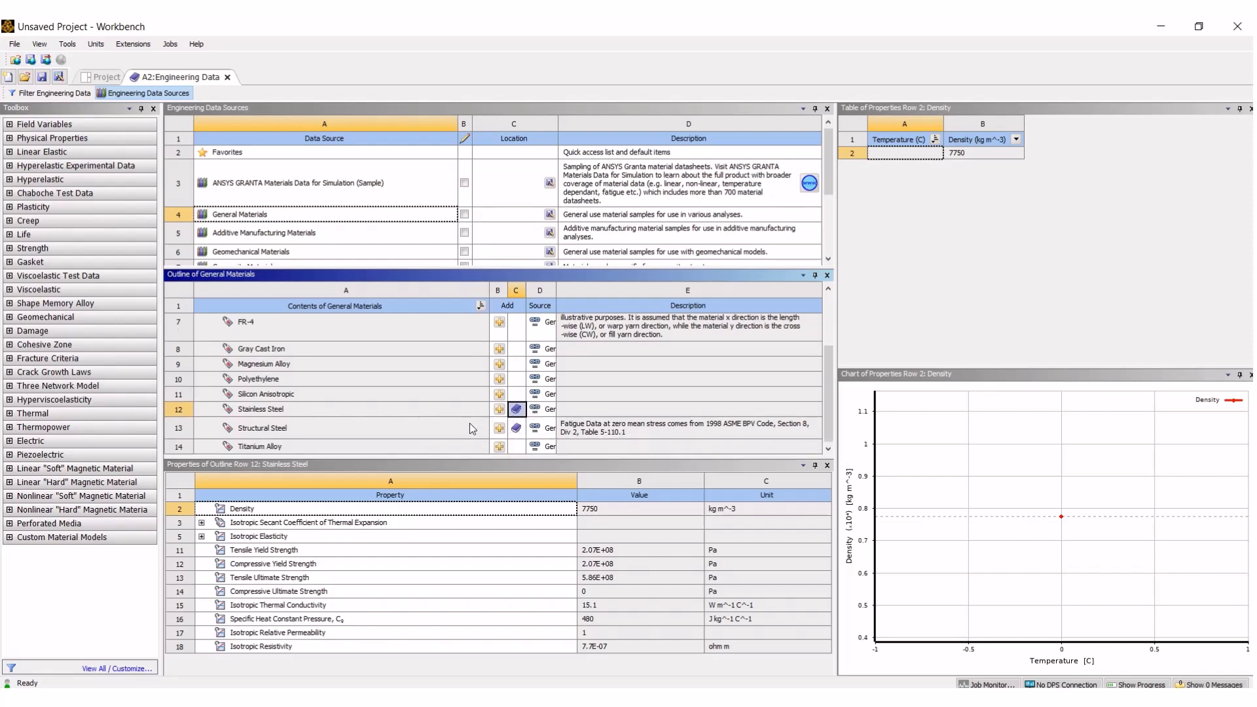
left_click(500, 447)
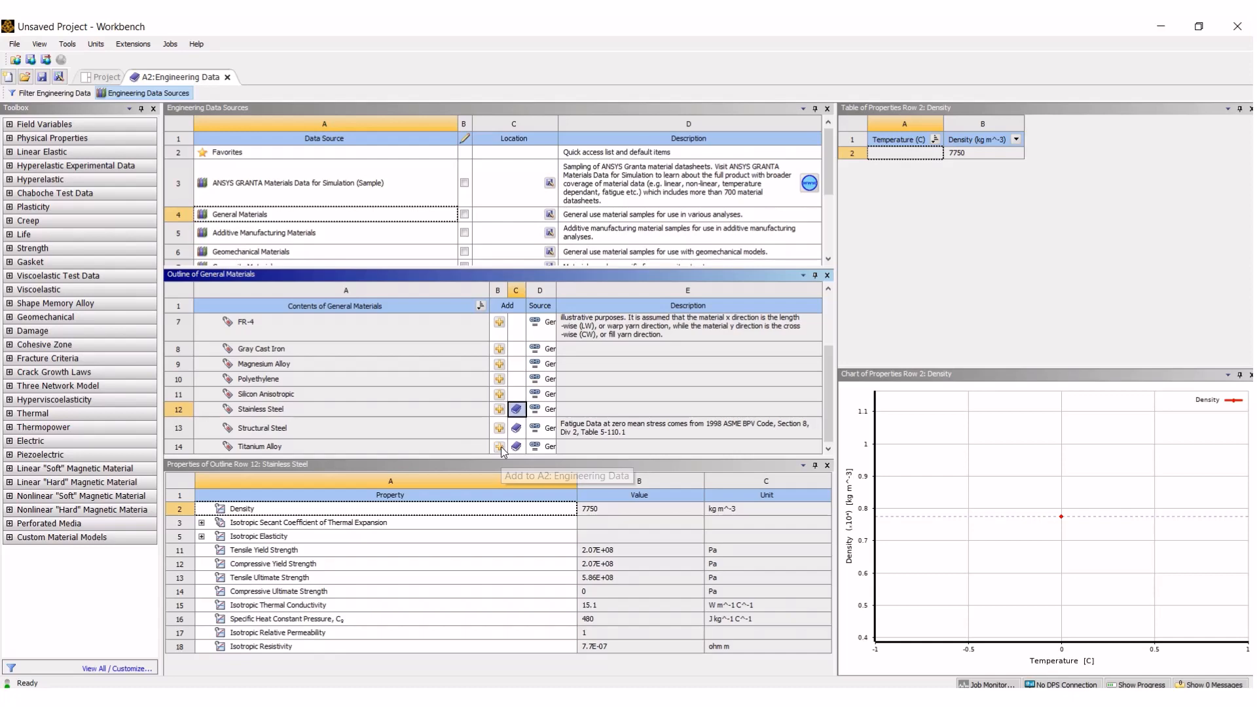
- Return to the project schematic and open the Model cell of the Static Structural system in Mechanical
left_click(105, 78)
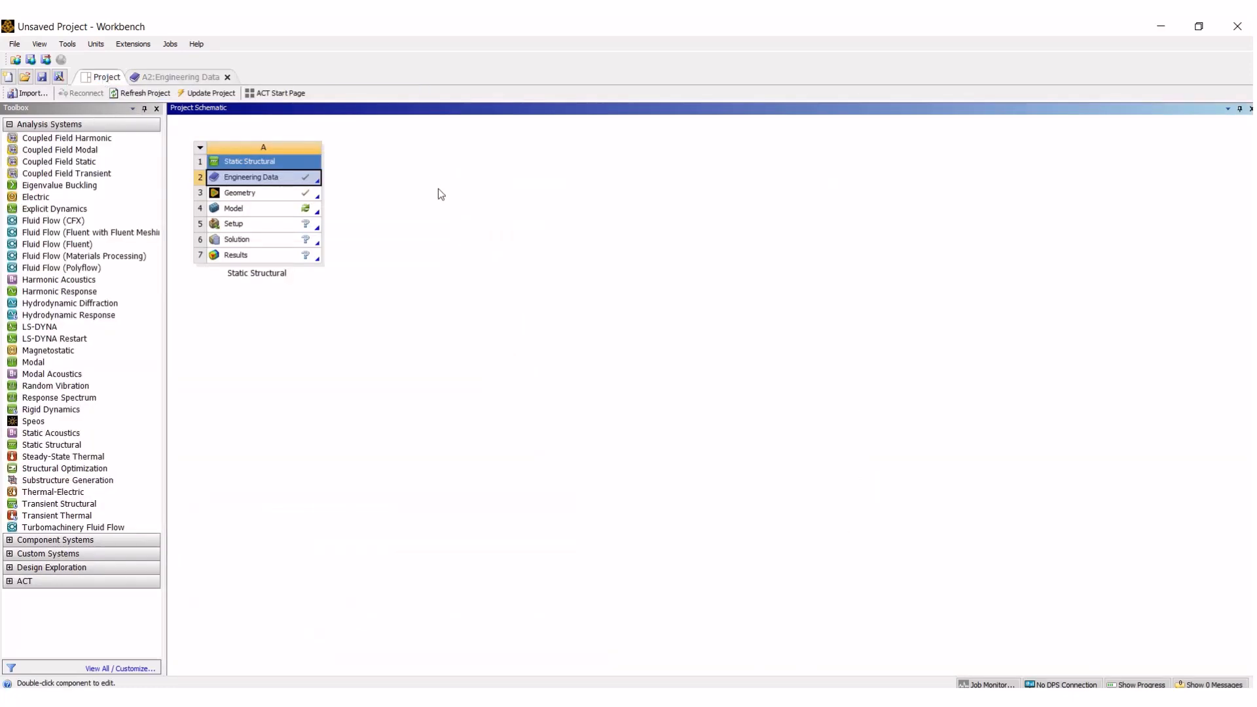
double_click(268, 210)
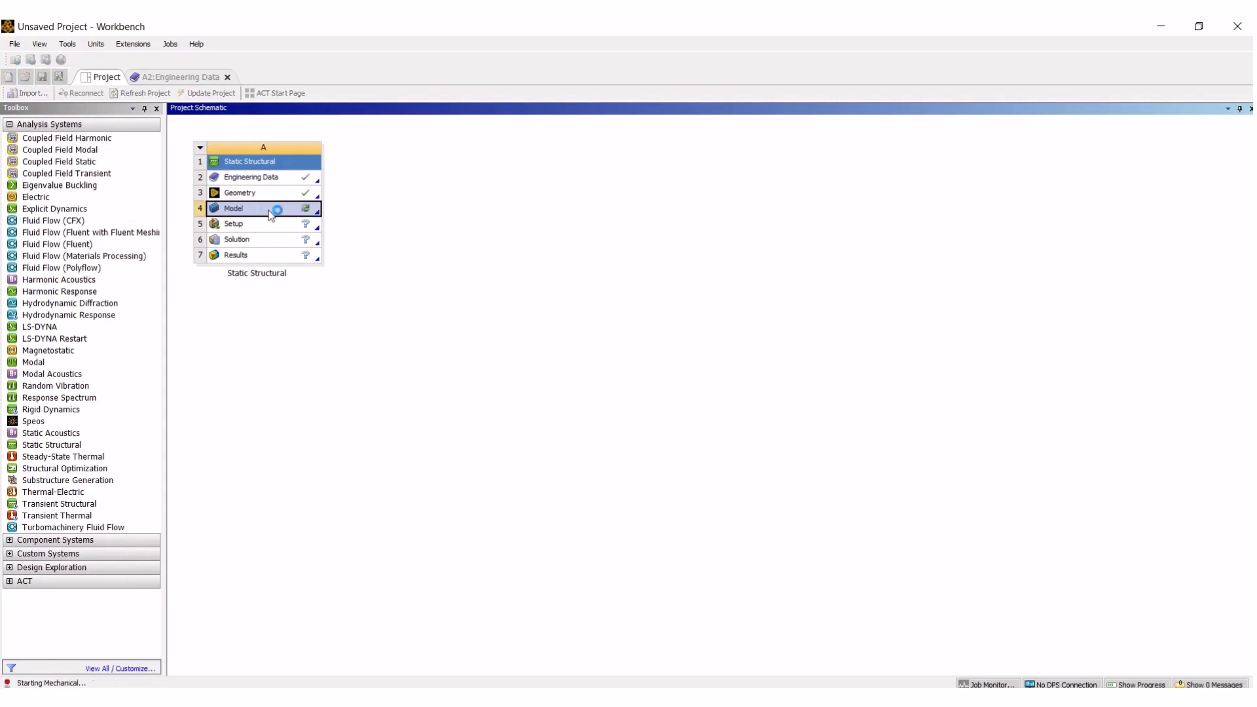